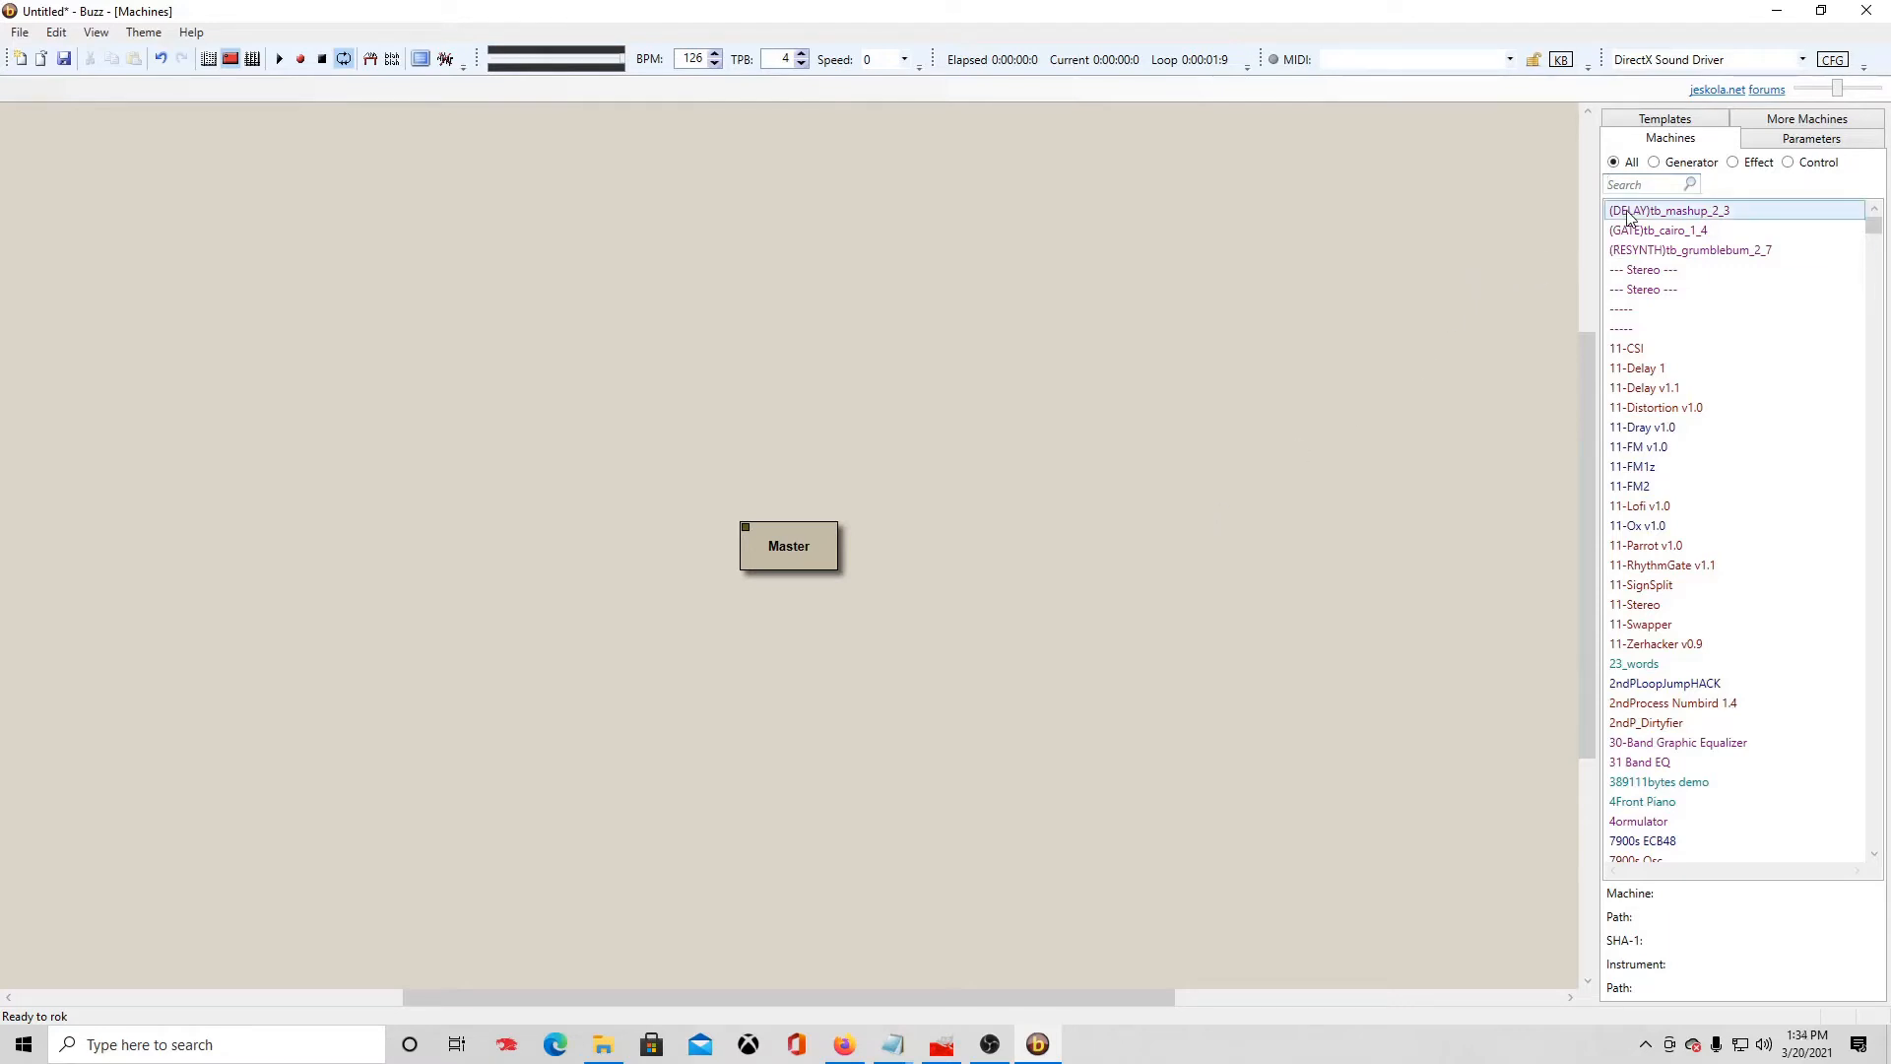
# Step: Add the CyanPhase JedShivaMeter machine above Master and connect it to Master
pyautogui.write('jed')
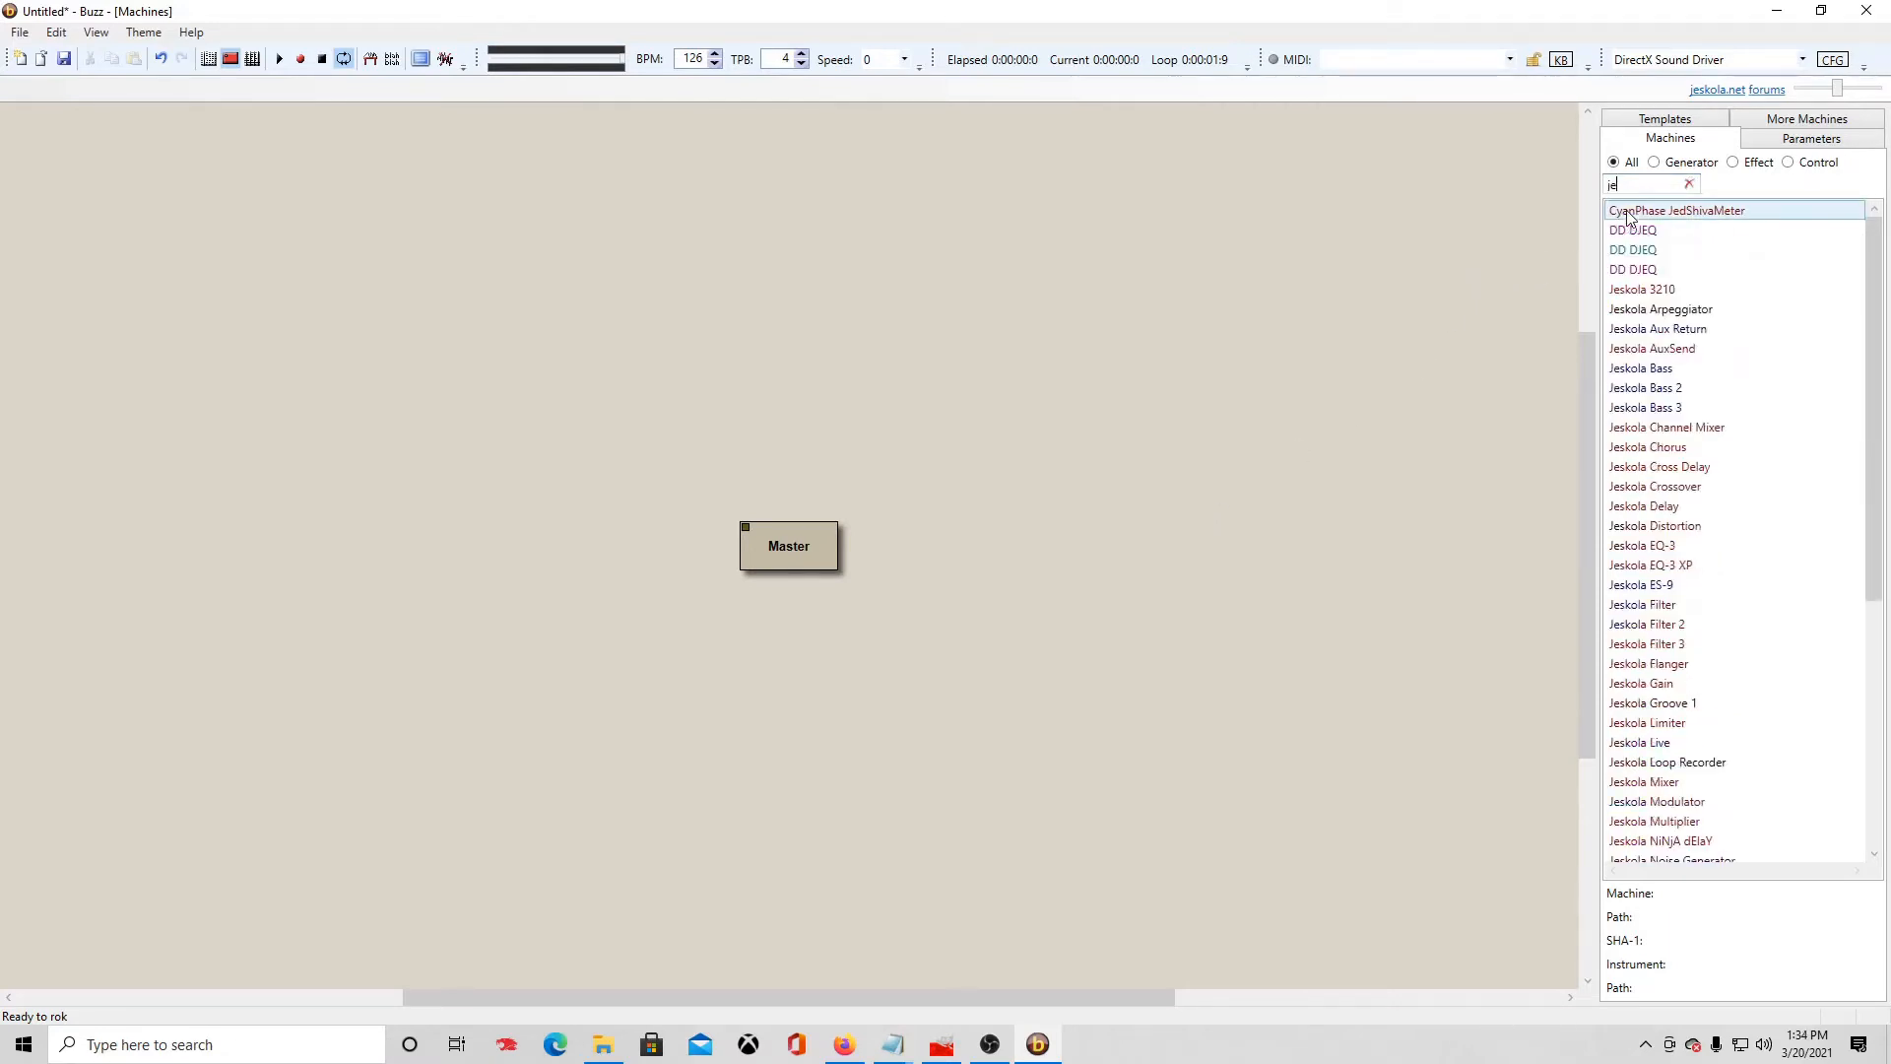
pyautogui.moveTo(1648, 215); pyautogui.dragTo(855, 410)
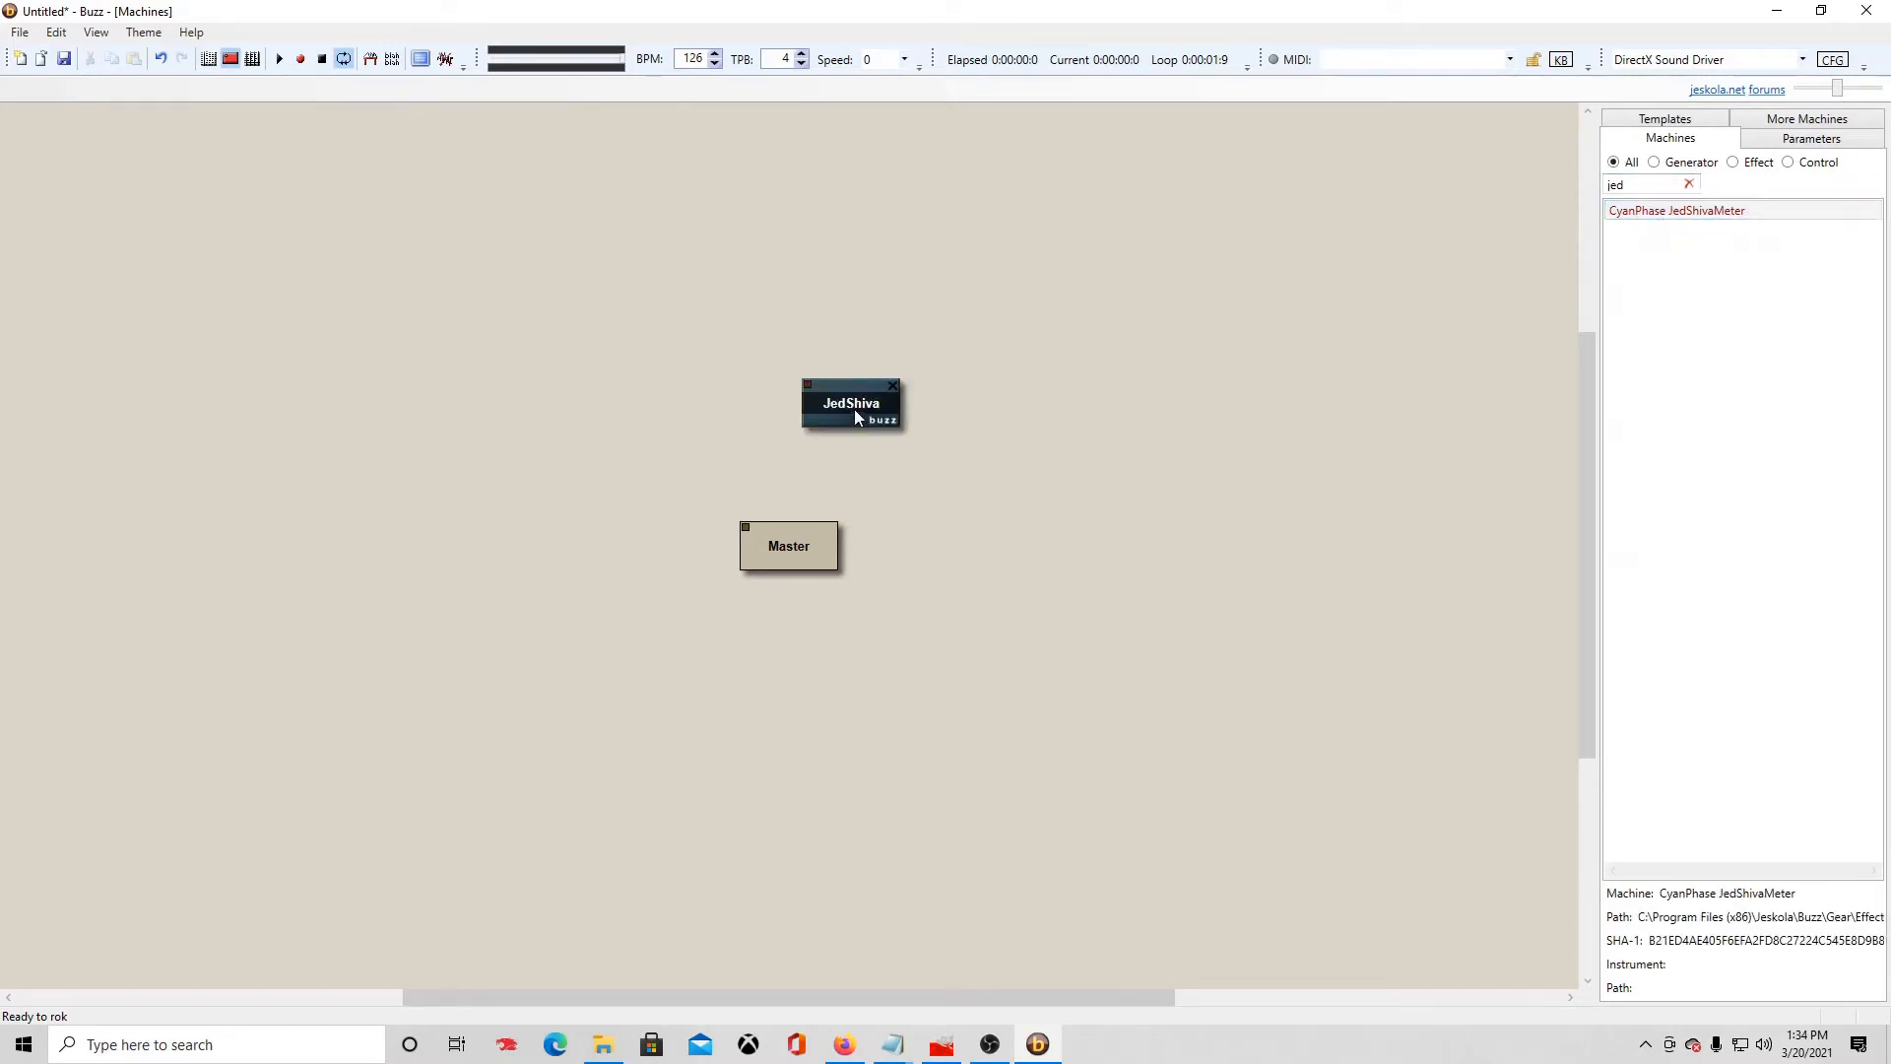
pyautogui.click(854, 411)
pyautogui.moveTo(853, 412); pyautogui.dragTo(797, 458)
# Step: Open the JedShiva meter window and move it clear of the machines
pyautogui.doubleClick(797, 455)
pyautogui.moveTo(612, 224); pyautogui.dragTo(621, 281)
pyautogui.moveTo(618, 193); pyautogui.dragTo(497, 855)
# Step: Find the tb_triforce_1_7 generator, add it above JedShiva, and connect it to JedShiva
pyautogui.click(1688, 184)
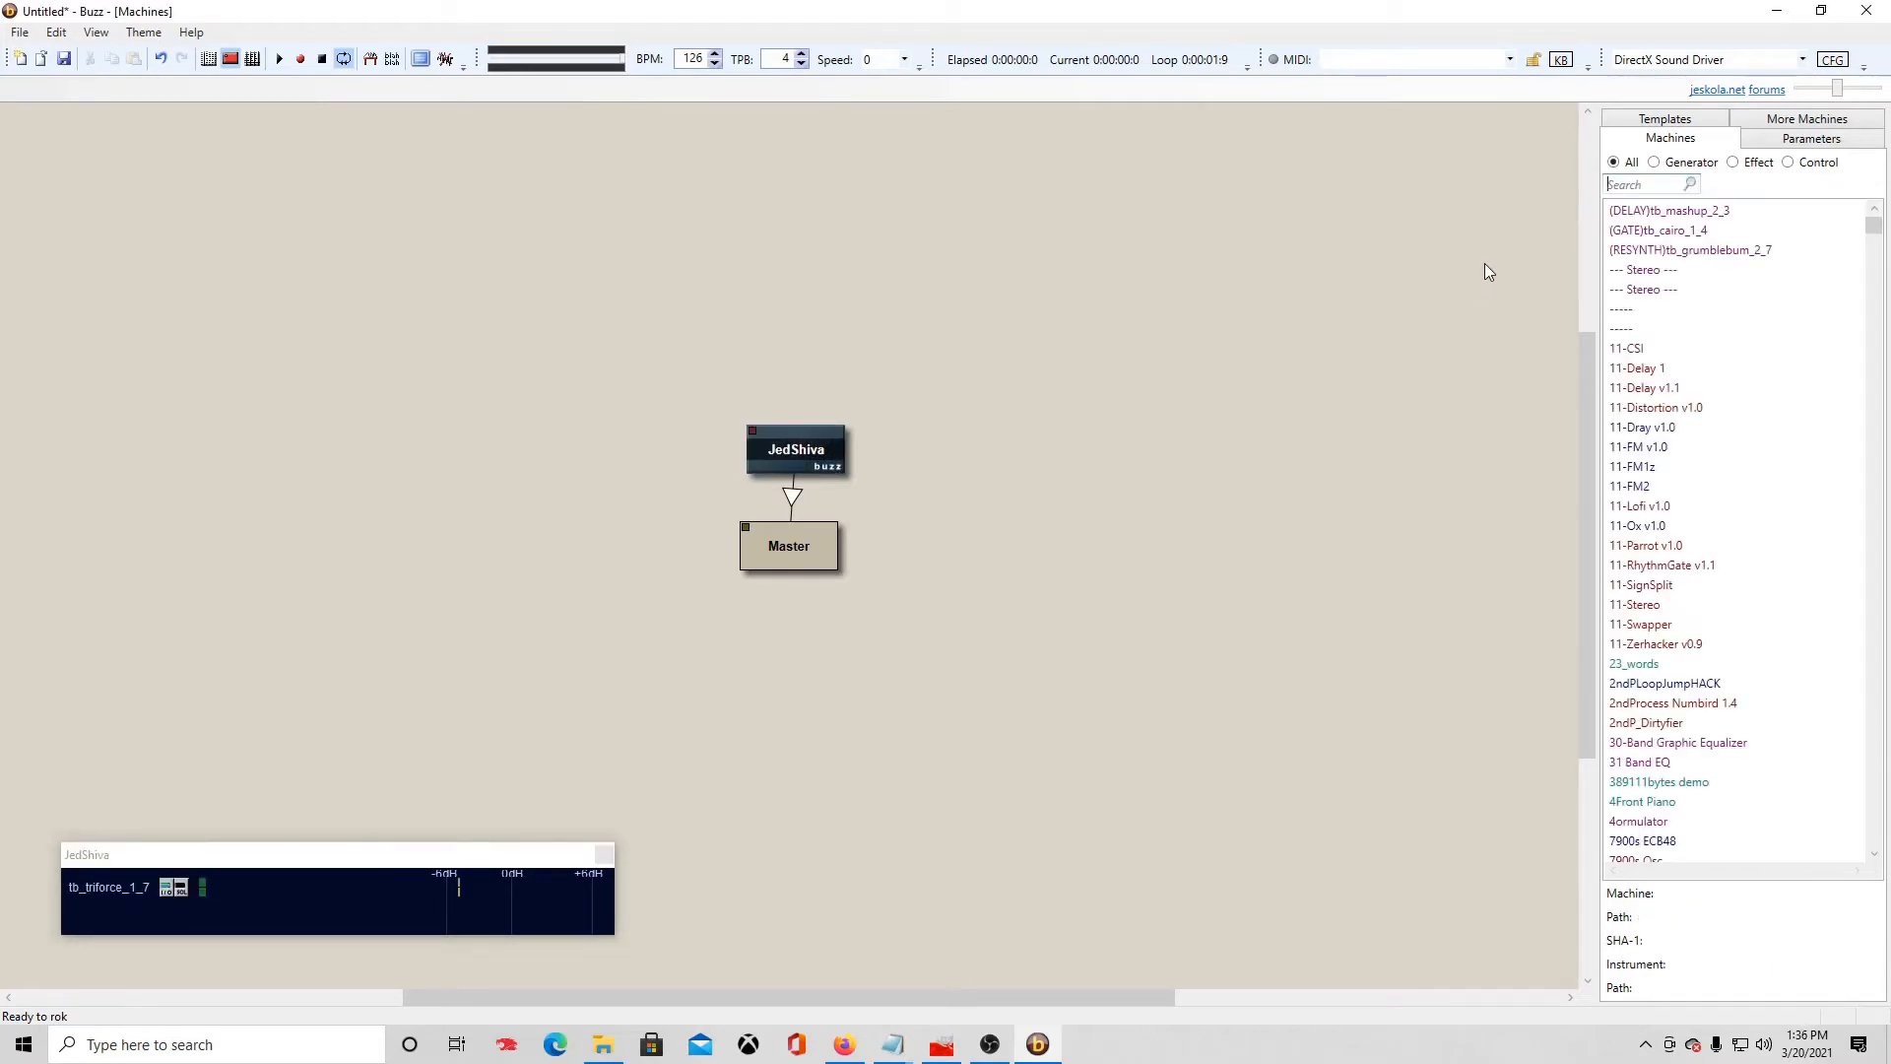
pyautogui.write('tr')
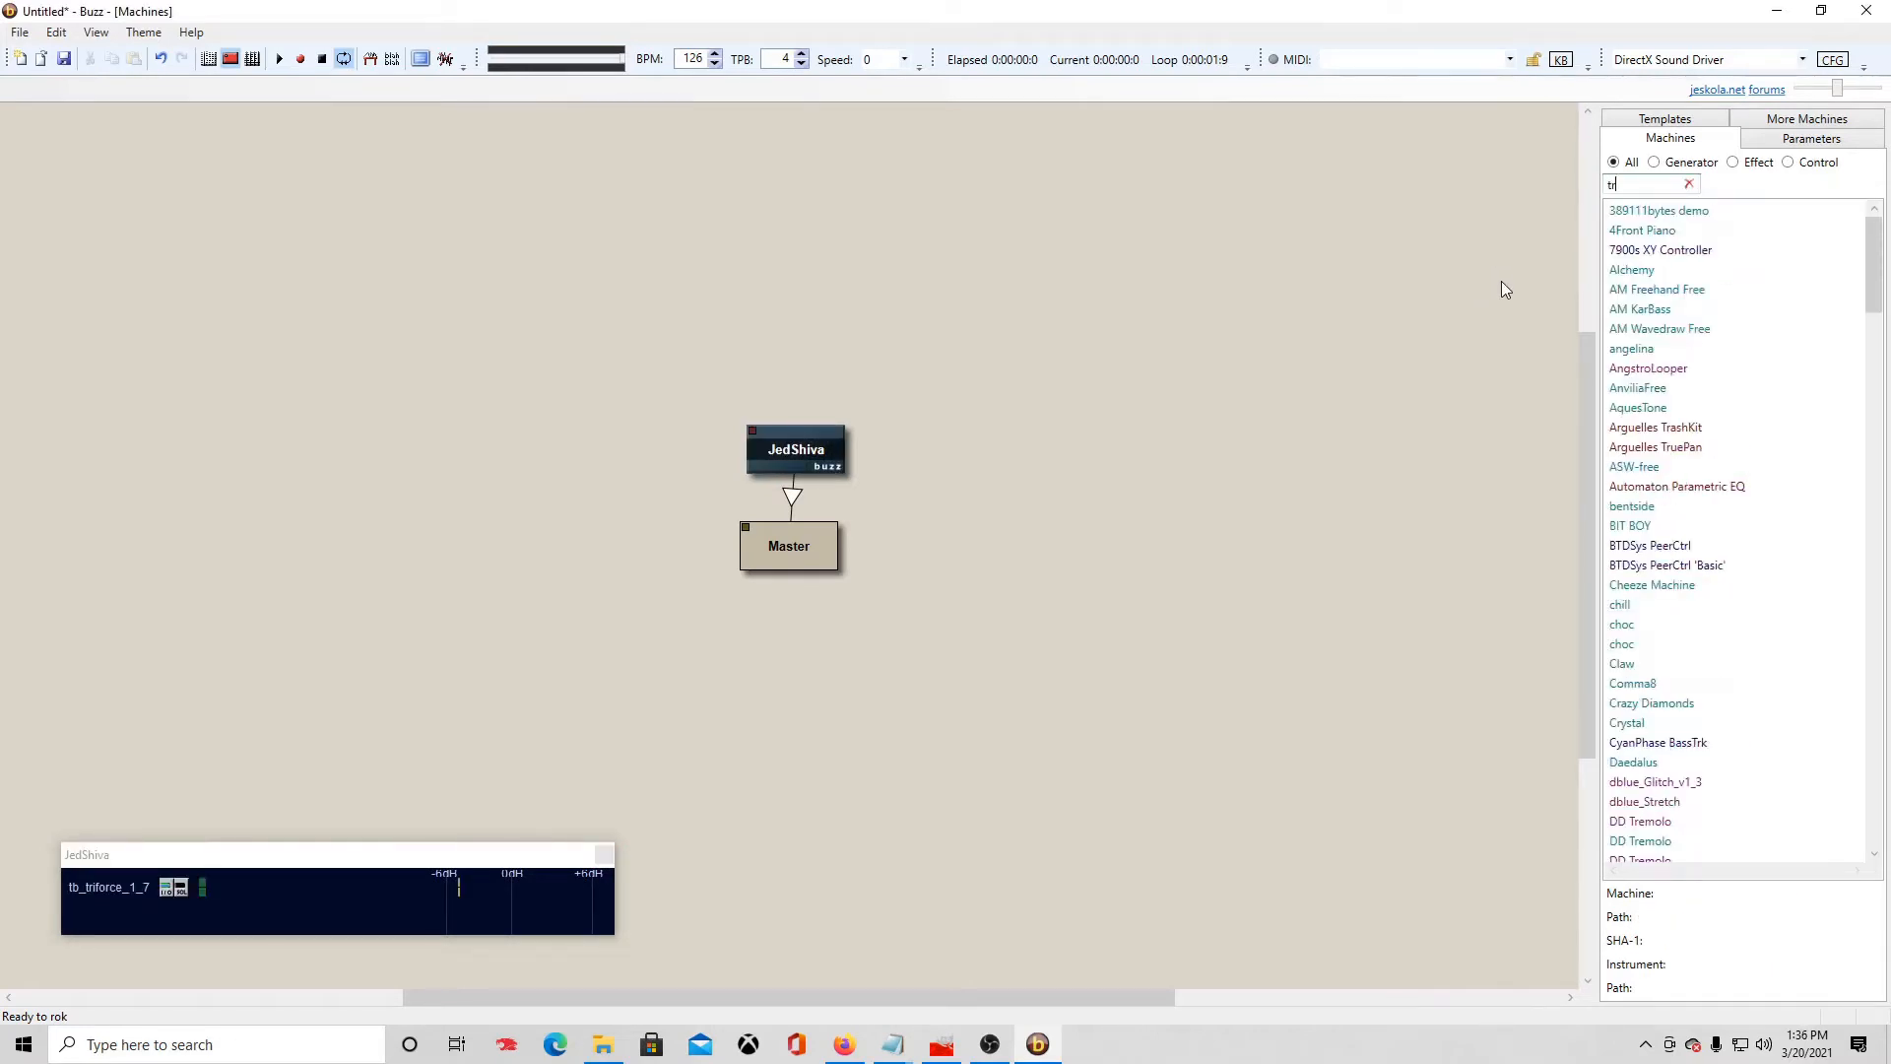
pyautogui.write('ifo')
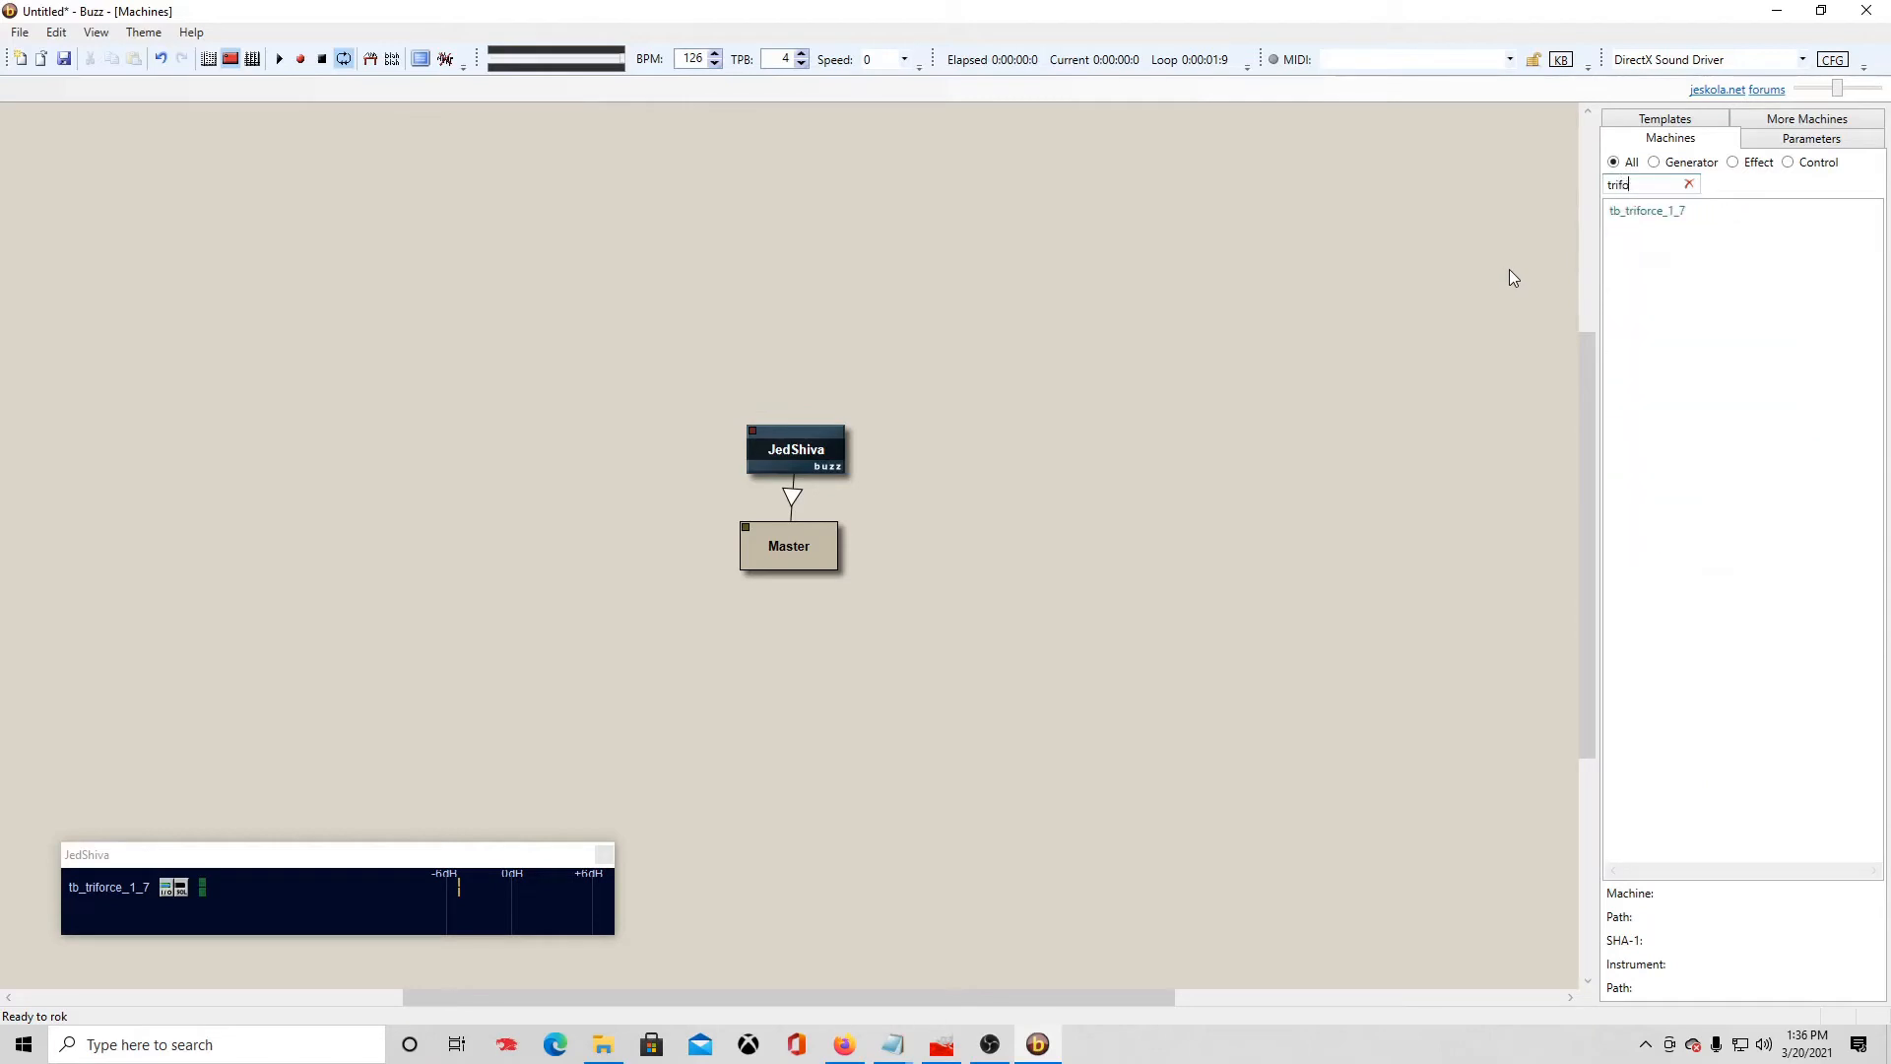
pyautogui.write('rce')
pyautogui.moveTo(1676, 213); pyautogui.dragTo(792, 442)
pyautogui.click(812, 344)
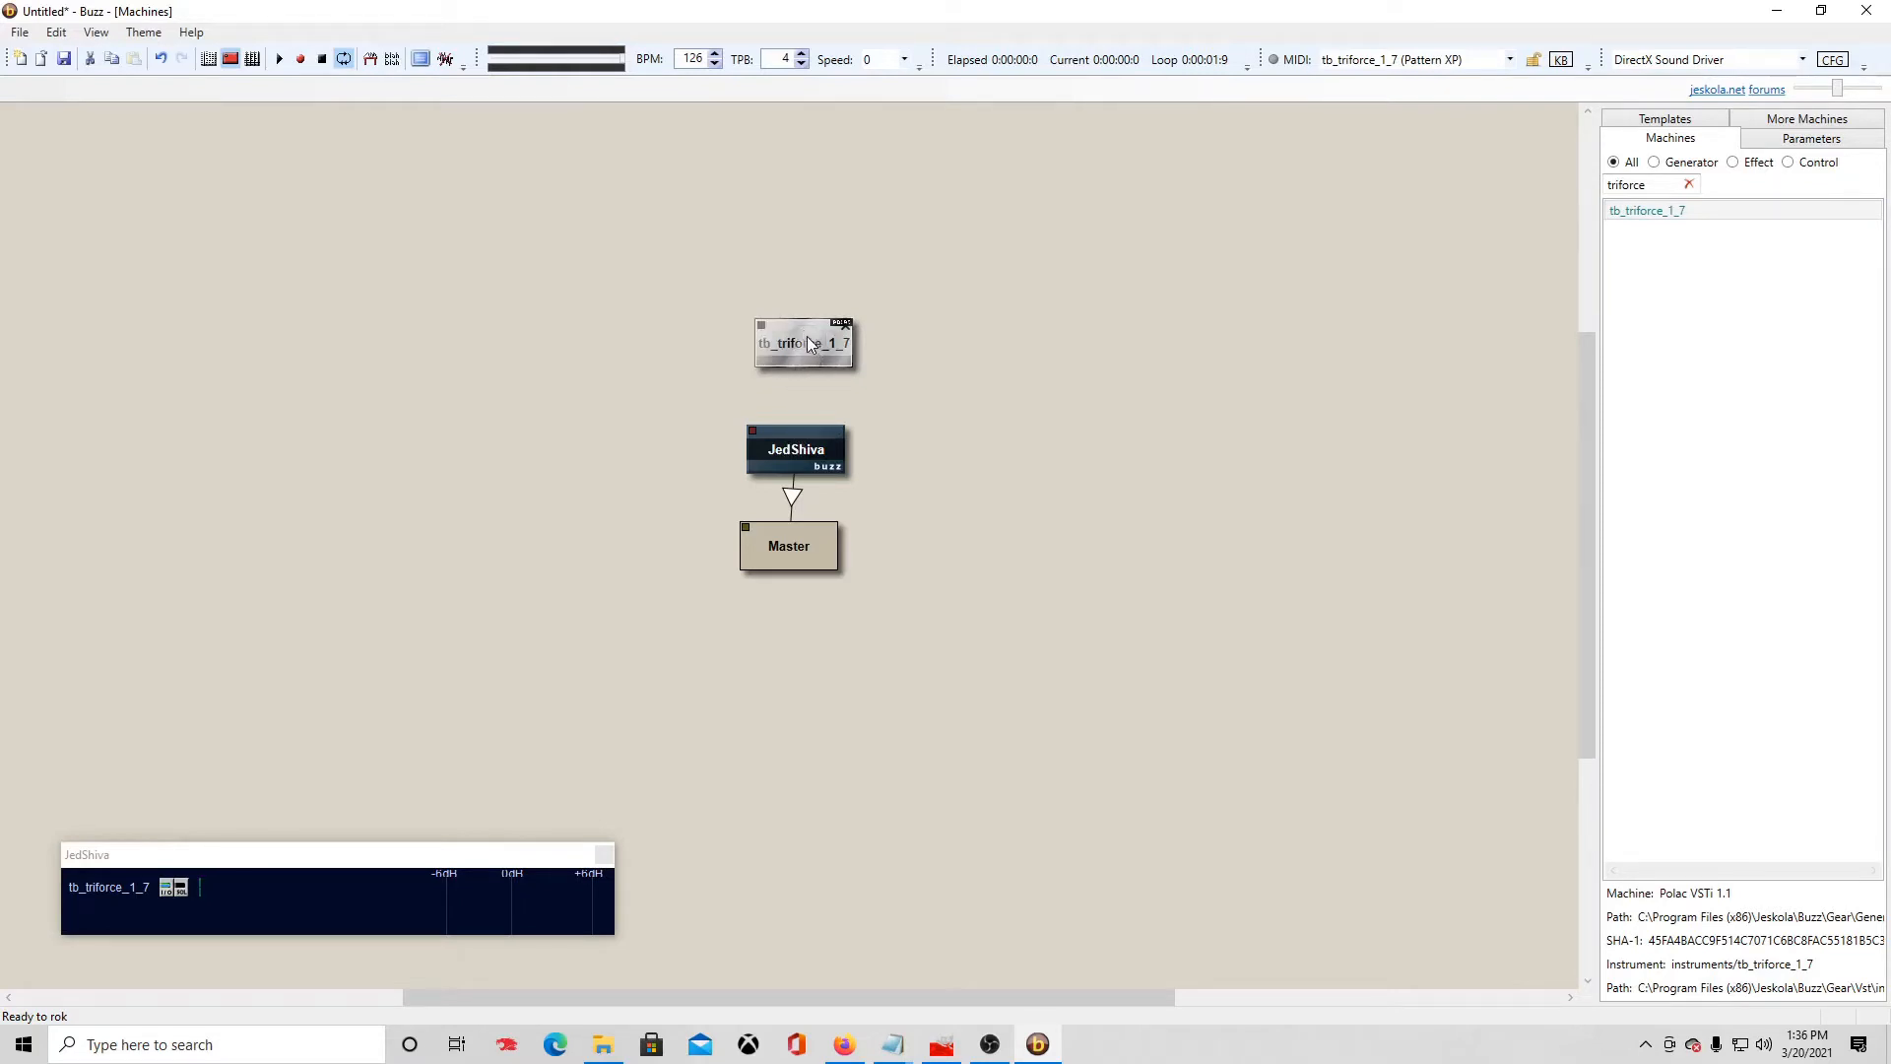
pyautogui.moveTo(807, 335); pyautogui.dragTo(805, 440)
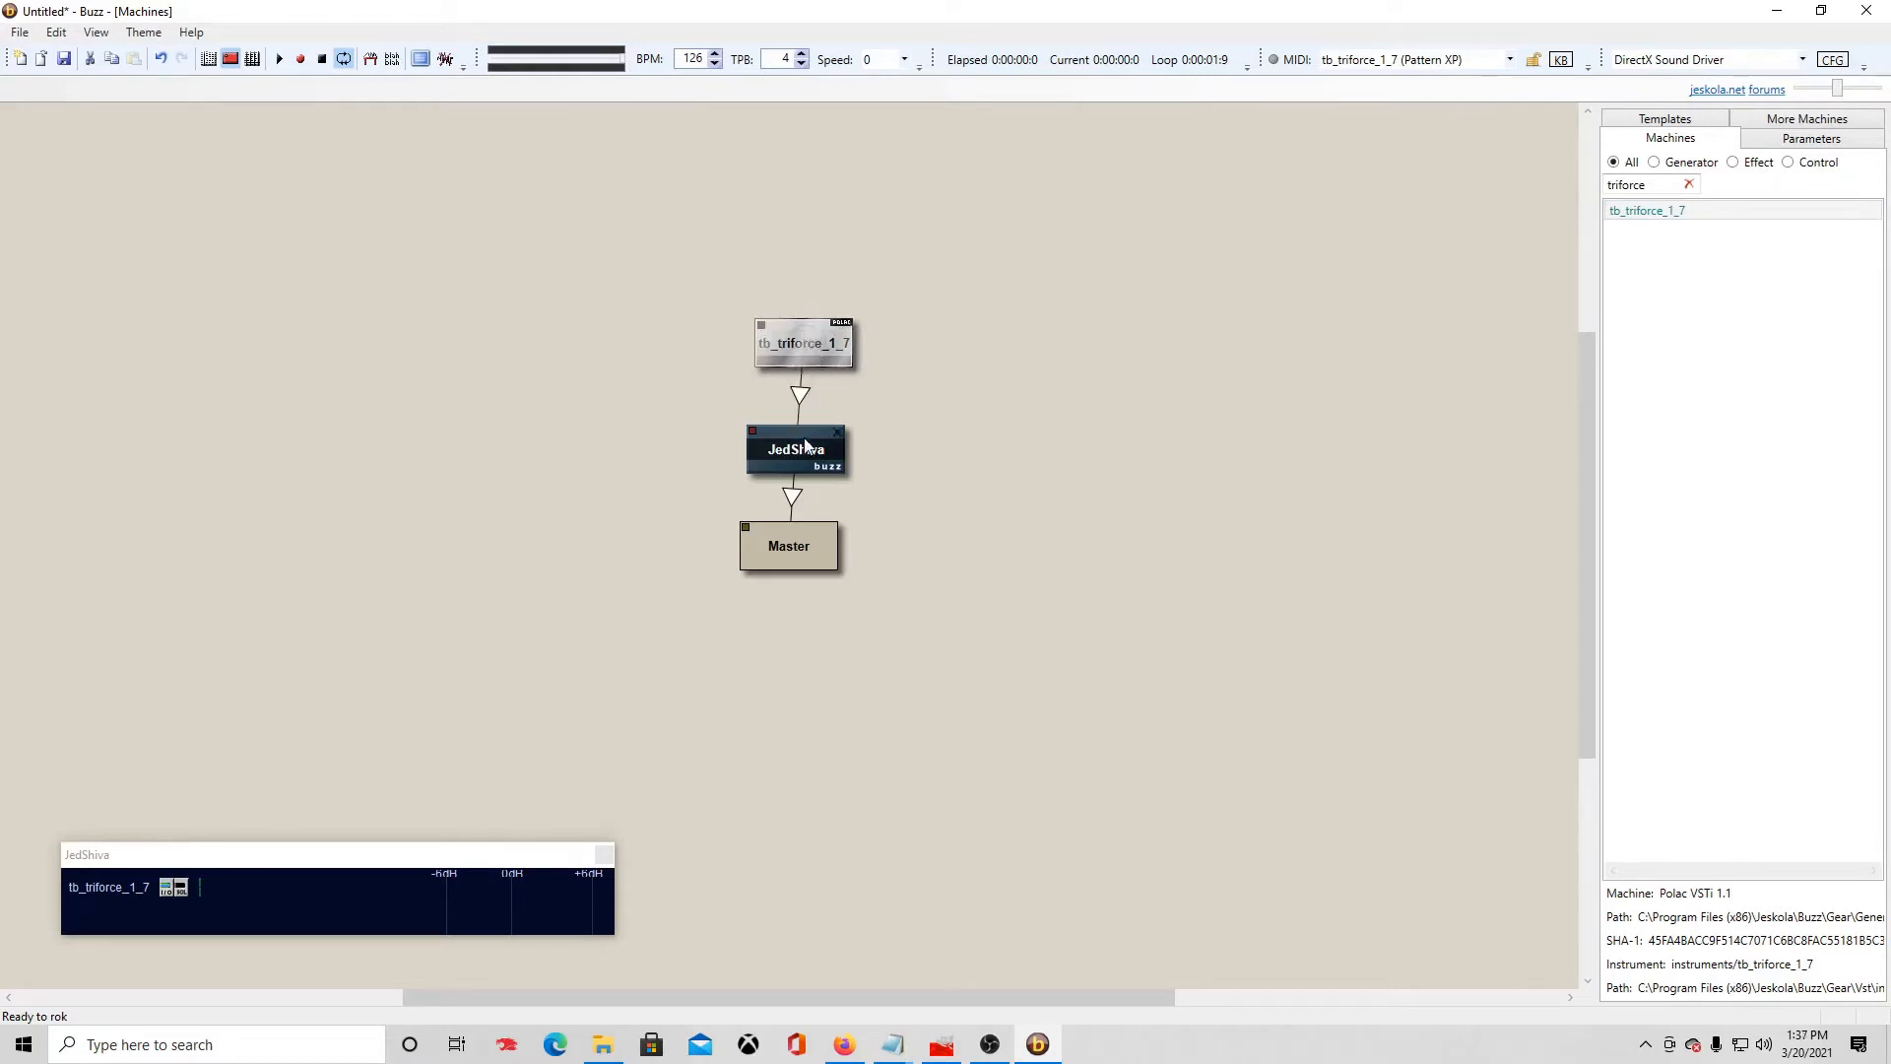
# Step: Open the tb_triforce_1_7 synth window beside the machines and audition its sound with a few test notes
pyautogui.doubleClick(801, 334)
pyautogui.moveTo(907, 381); pyautogui.dragTo(1096, 308)
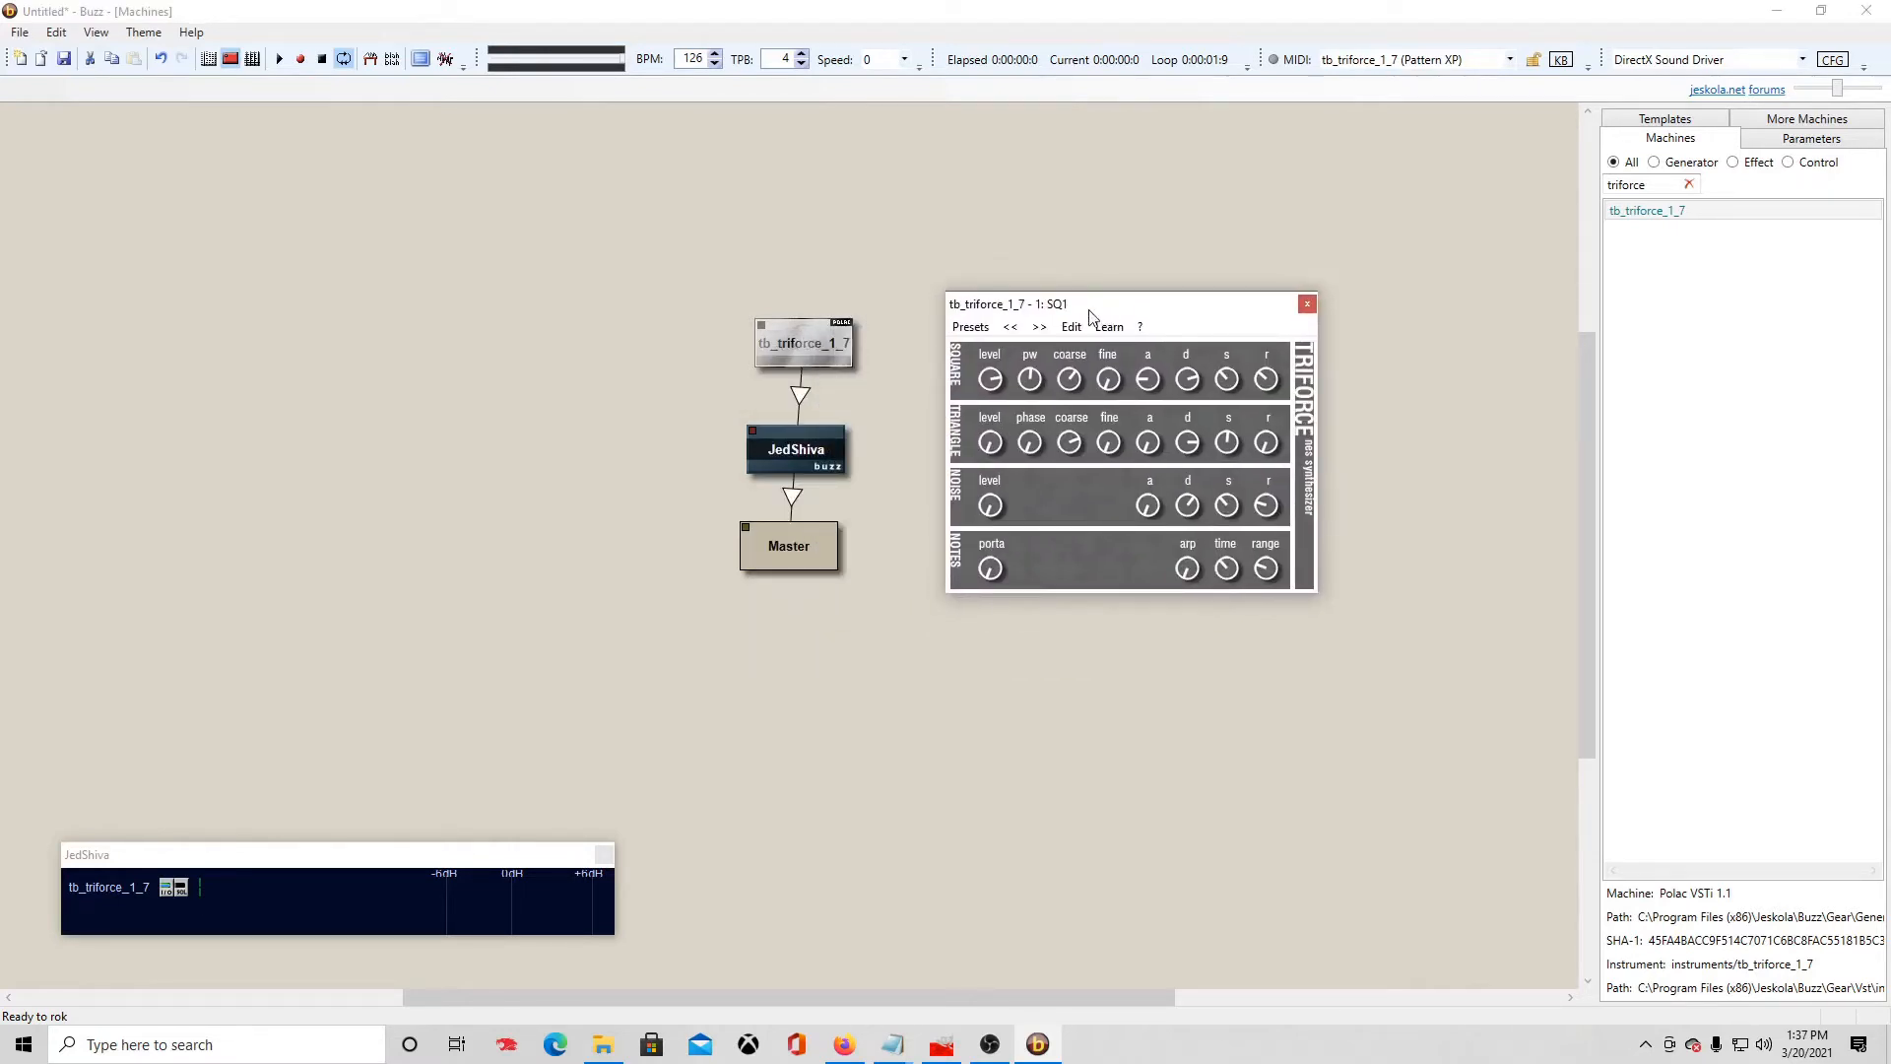
pyautogui.press('z')
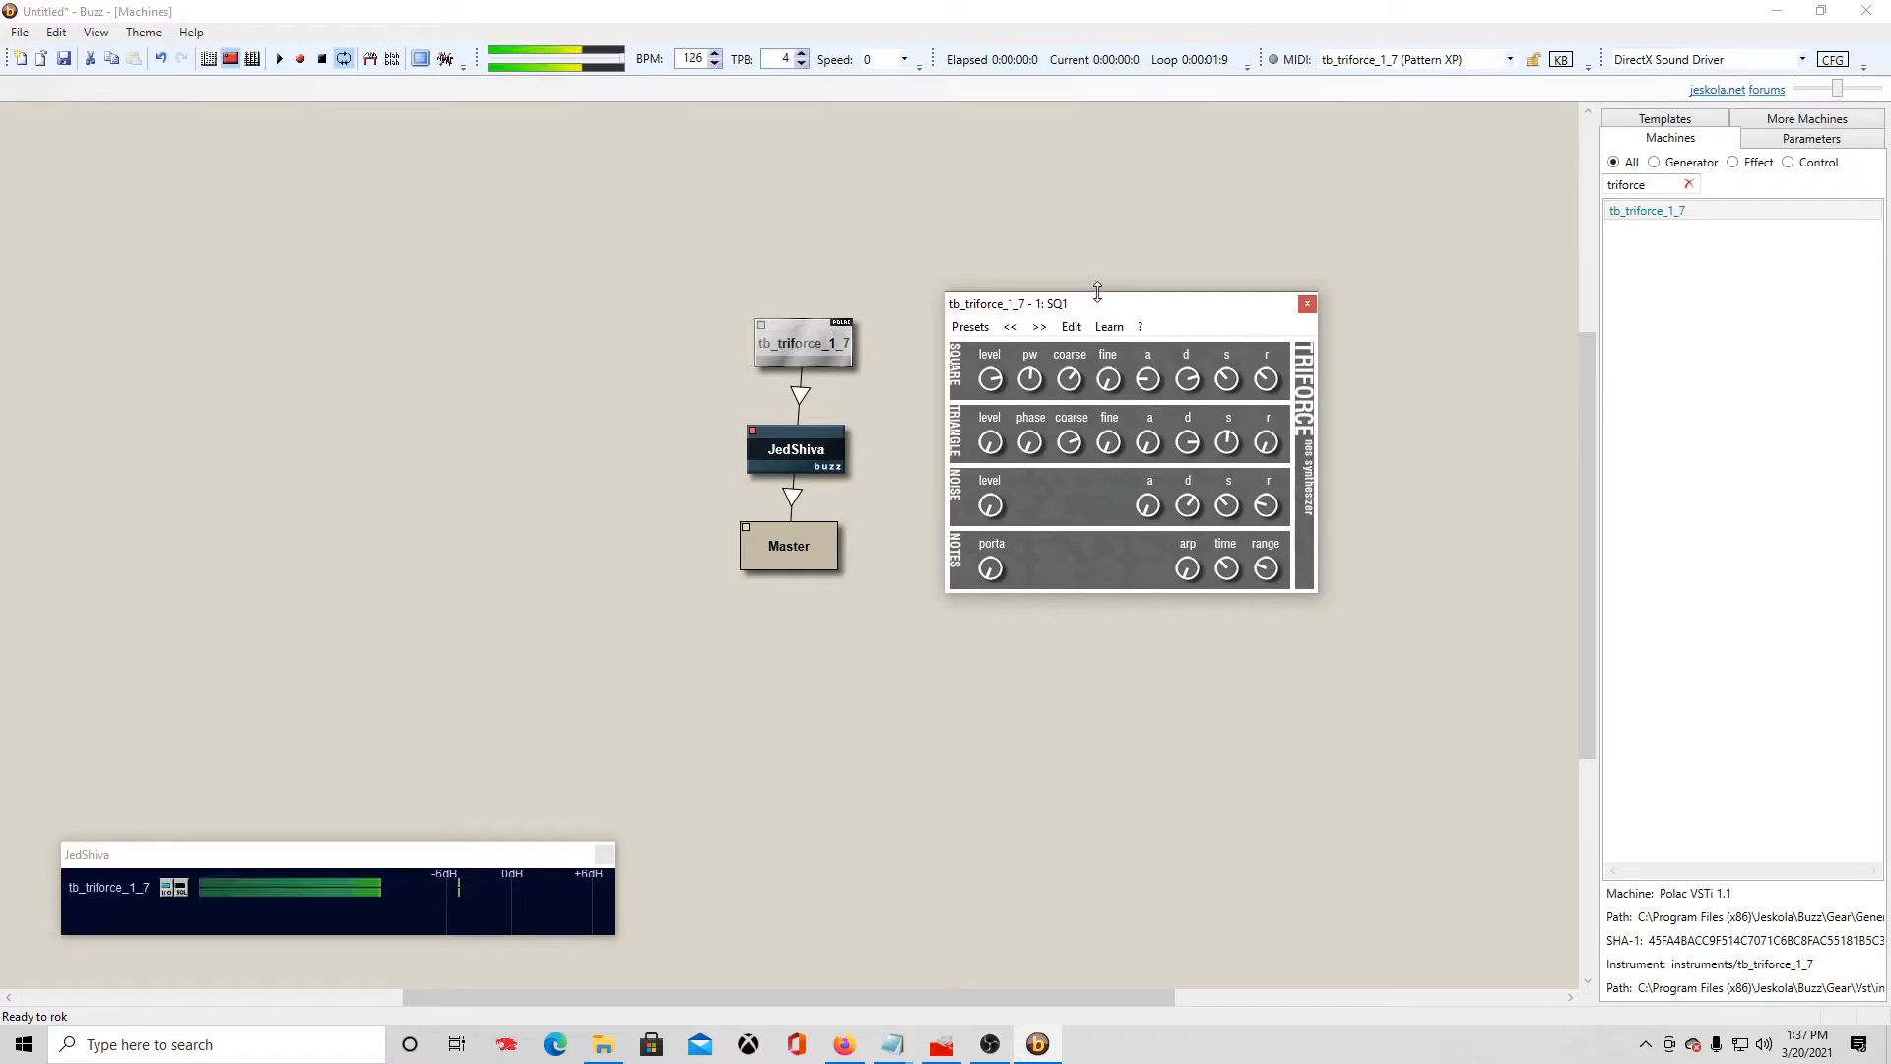
pyautogui.press('z')
pyautogui.press('z')
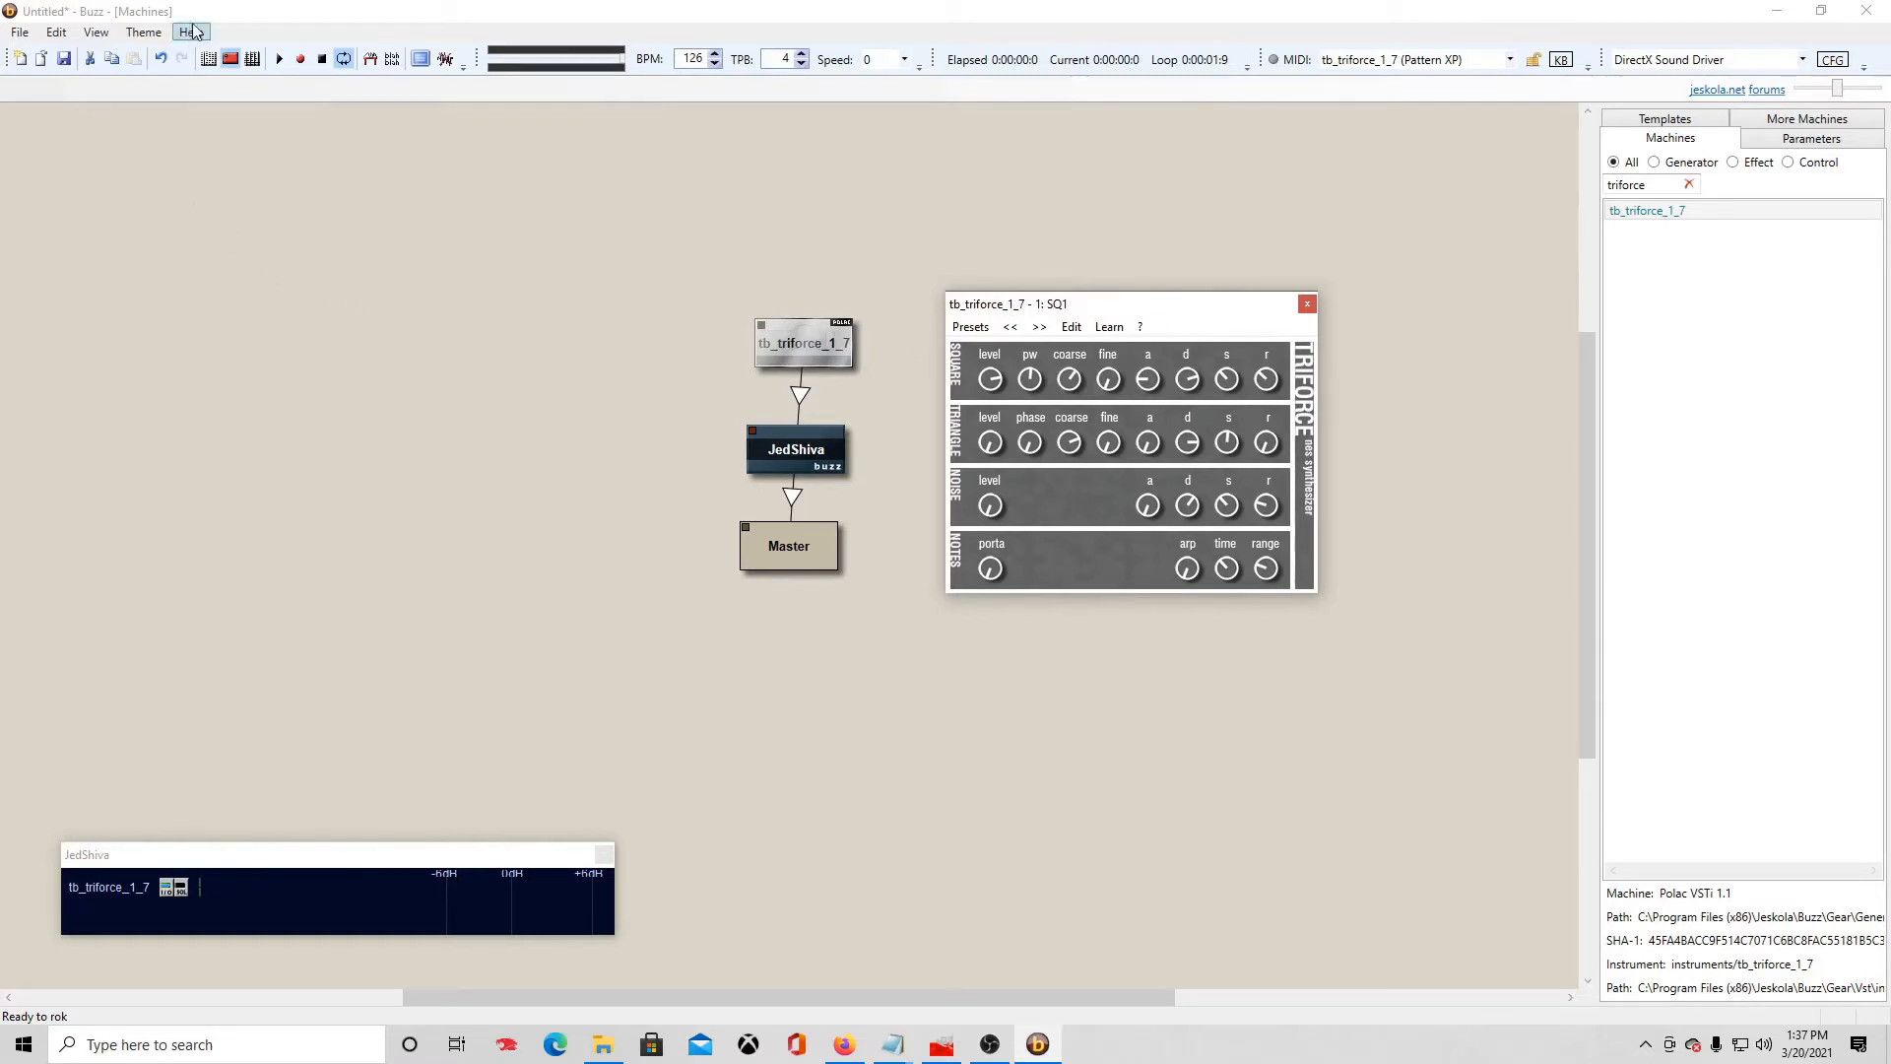
# Step: Switch to the sequence editor, move the synth window out of the way, and set the sequence end at row 64
pyautogui.click(251, 59)
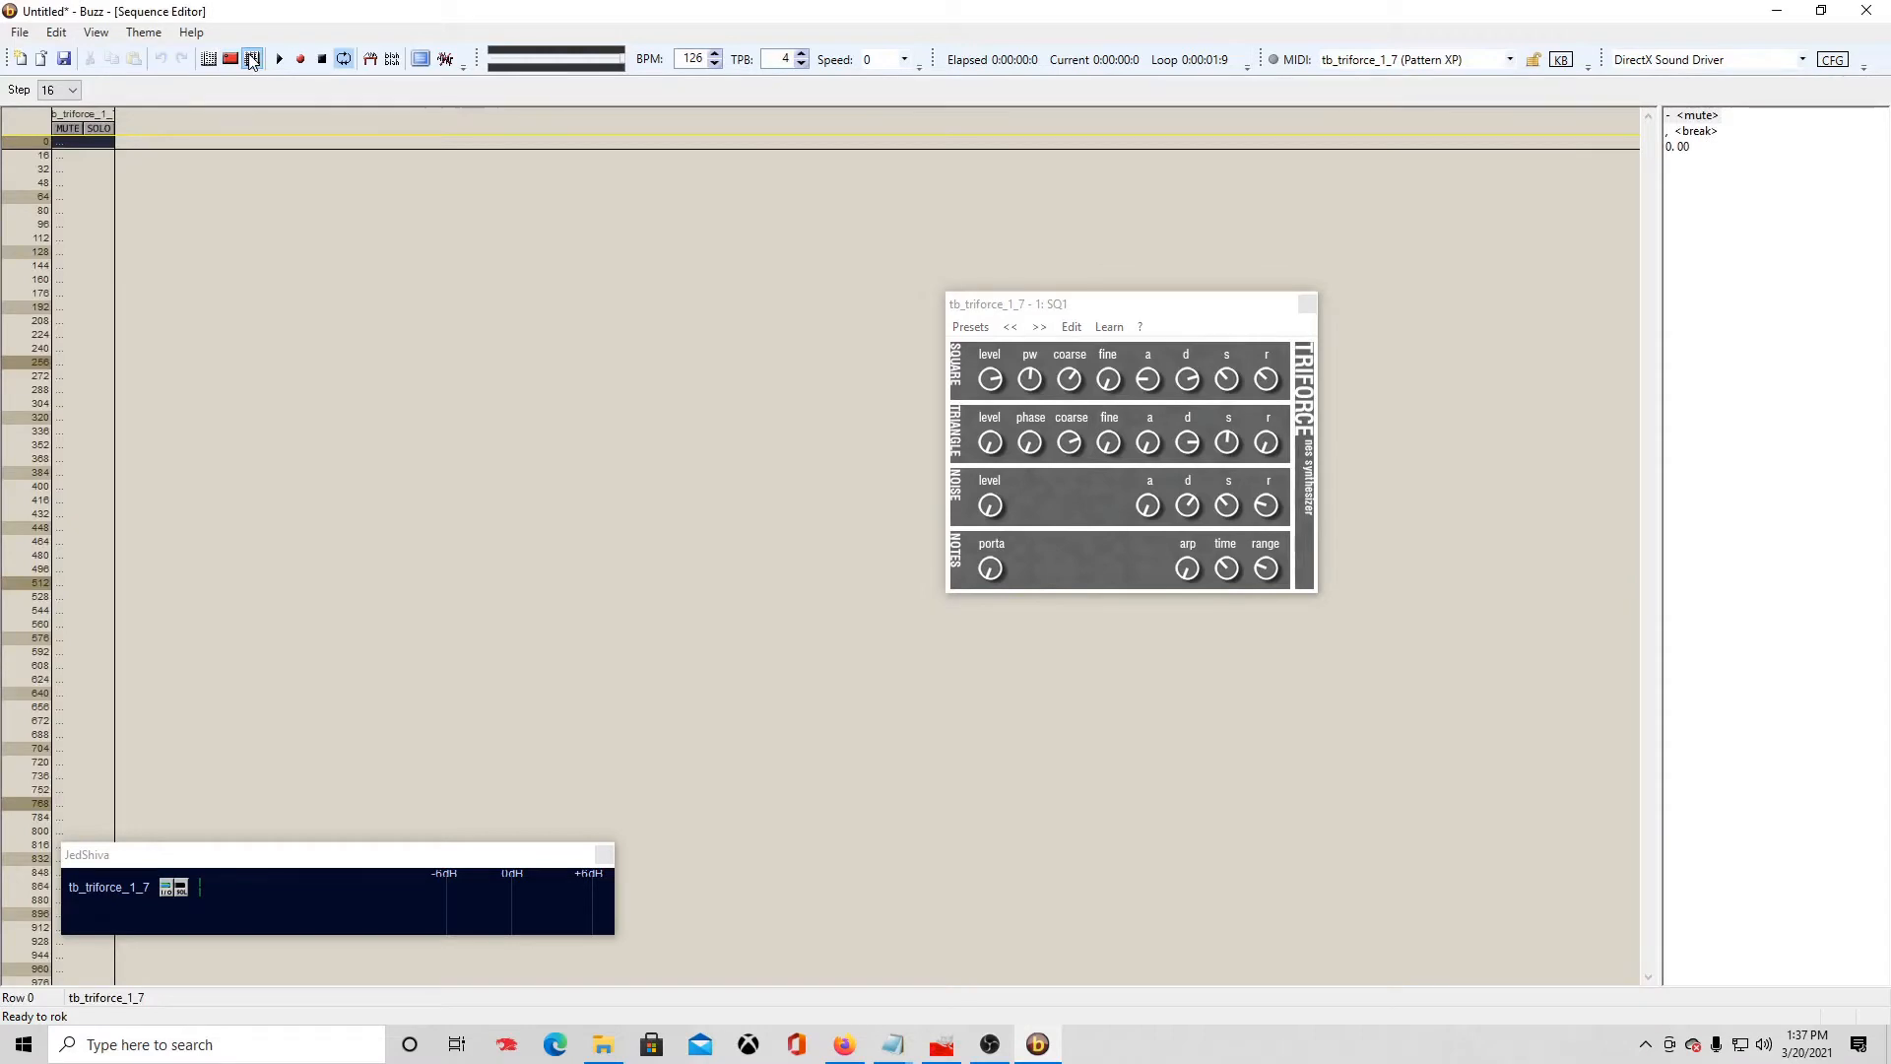
pyautogui.moveTo(1115, 317); pyautogui.dragTo(1417, 678)
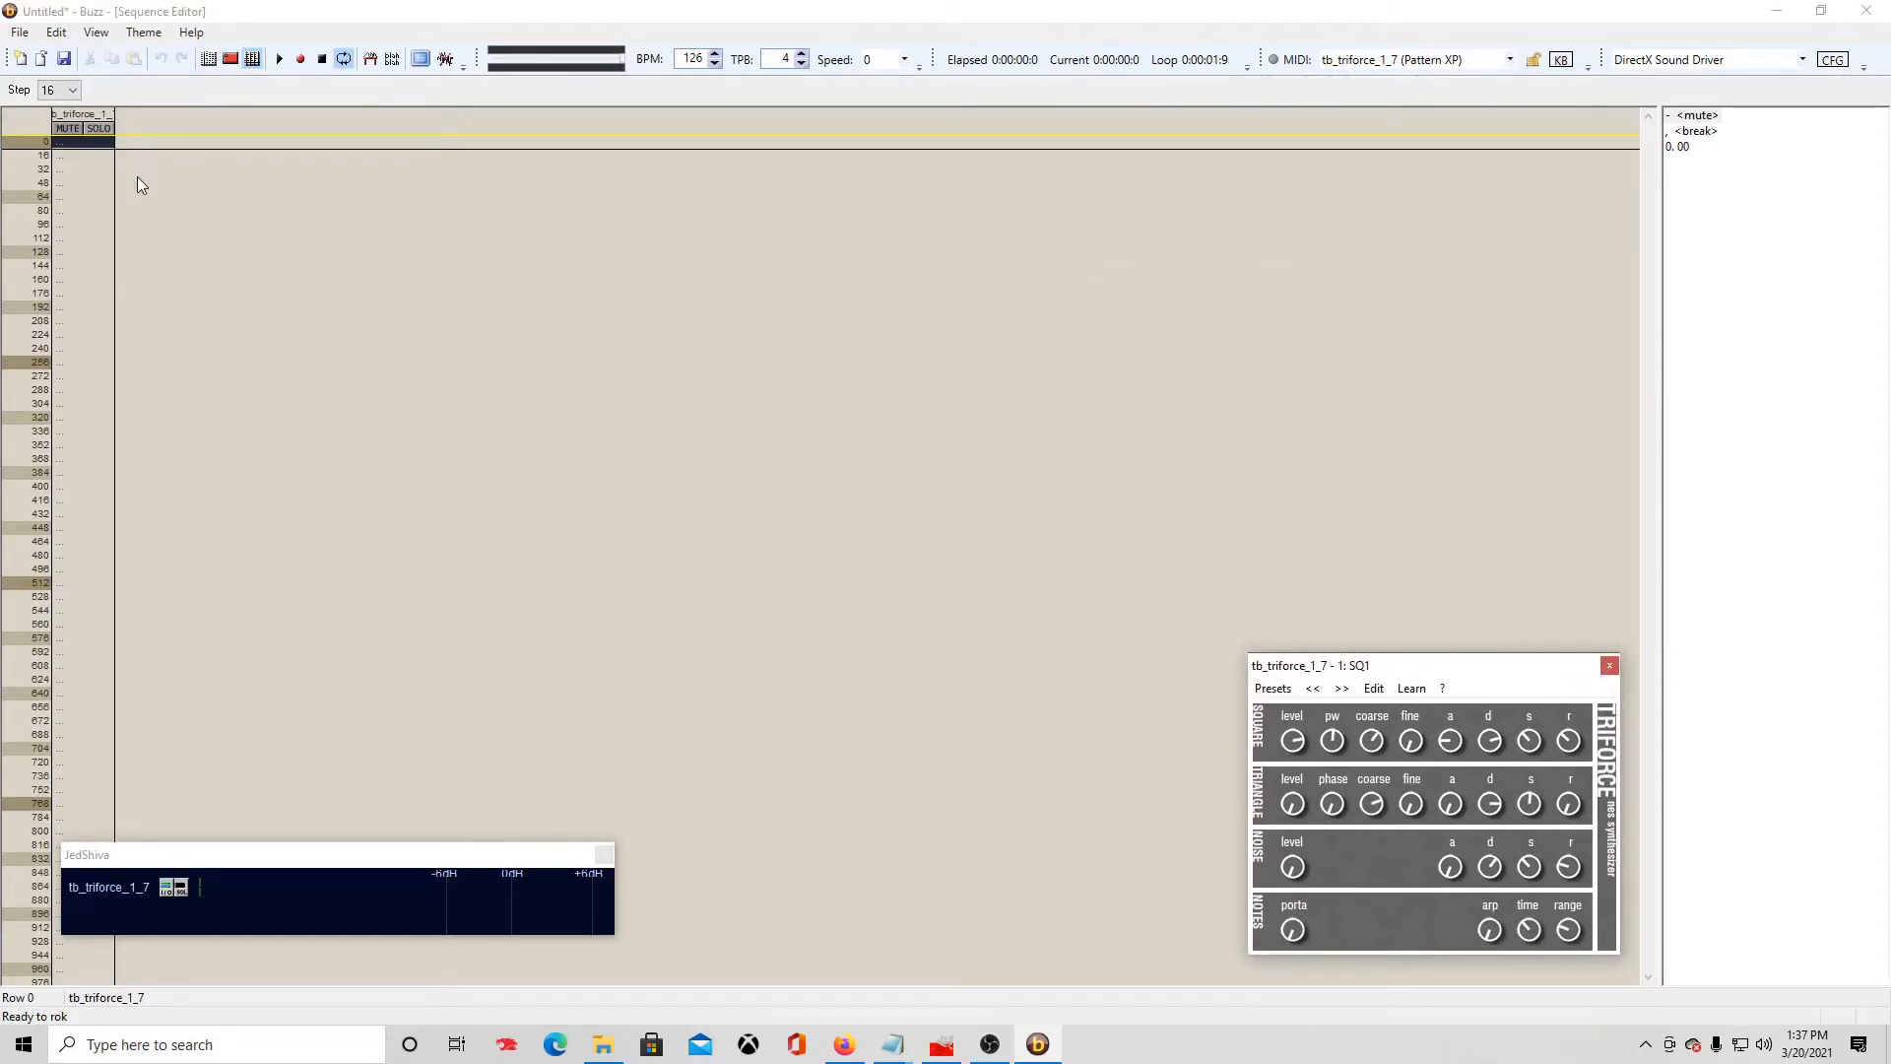
pyautogui.click(81, 187)
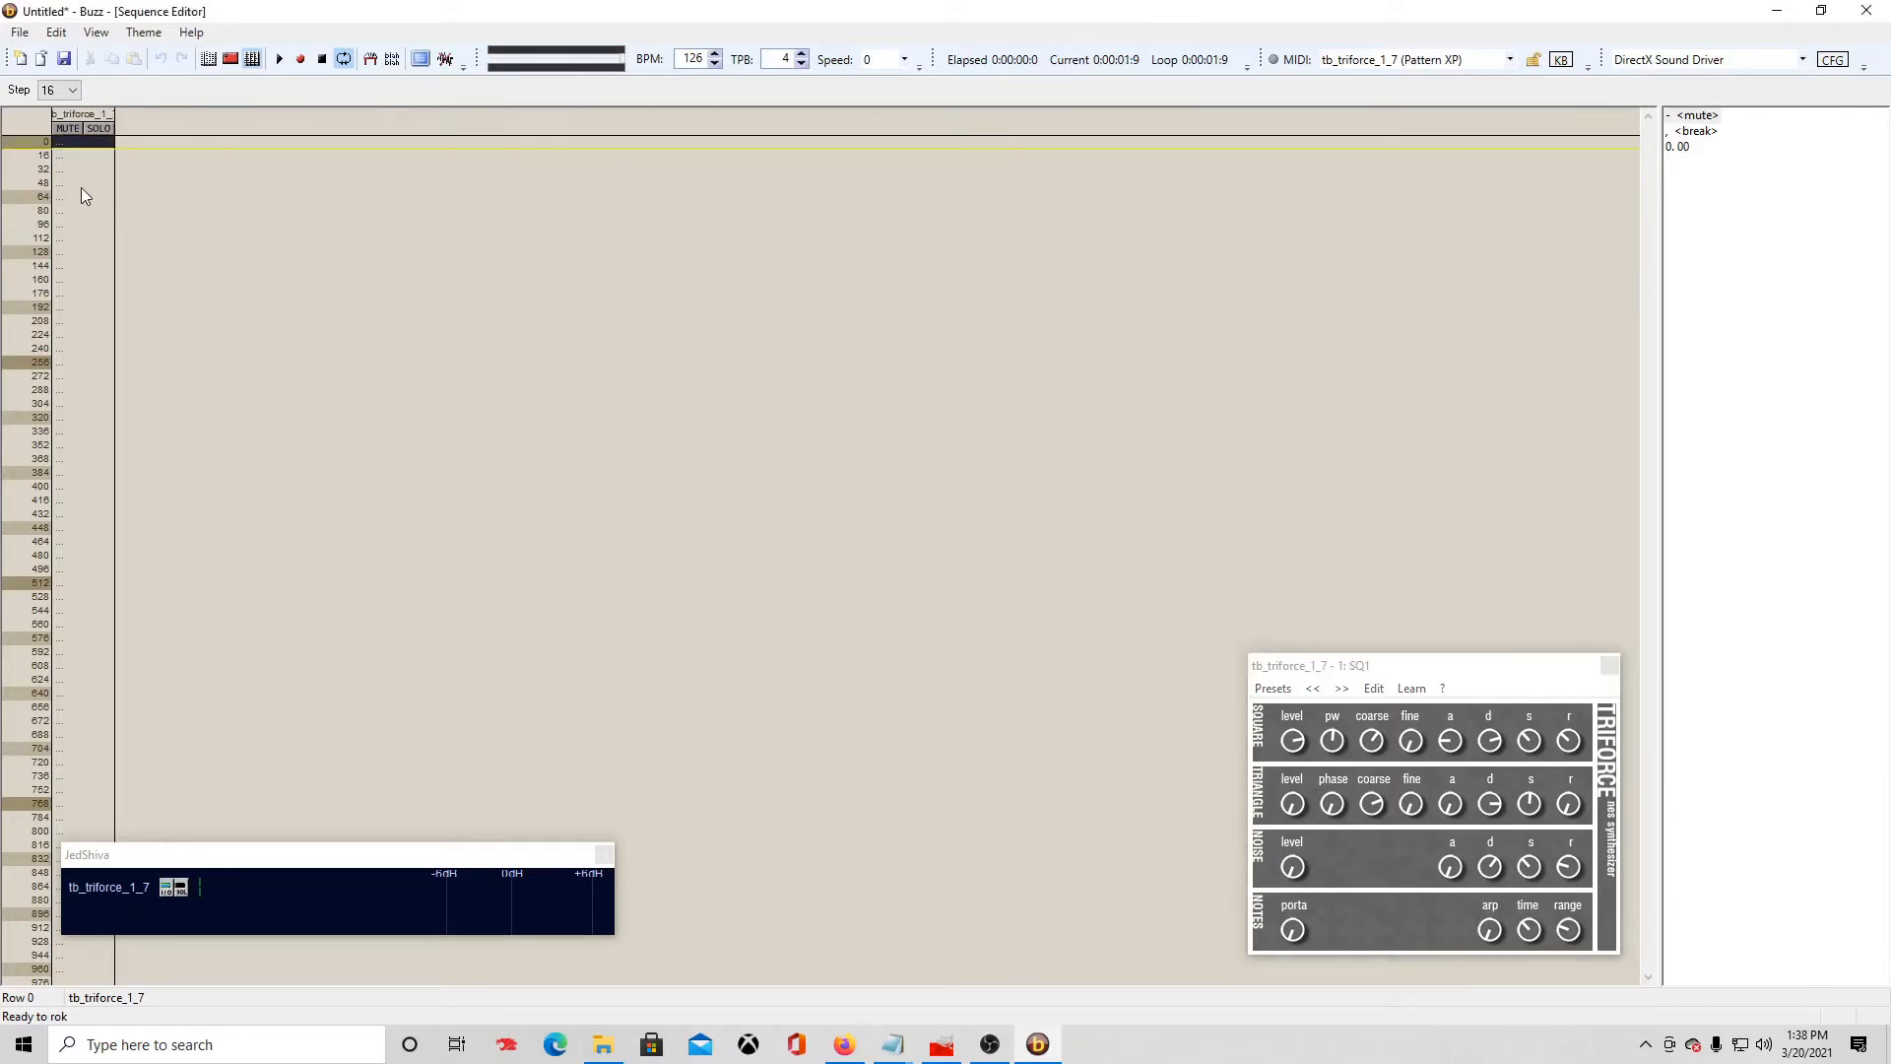
pyautogui.click(66, 198)
pyautogui.hotkey('ctrl', 'e')
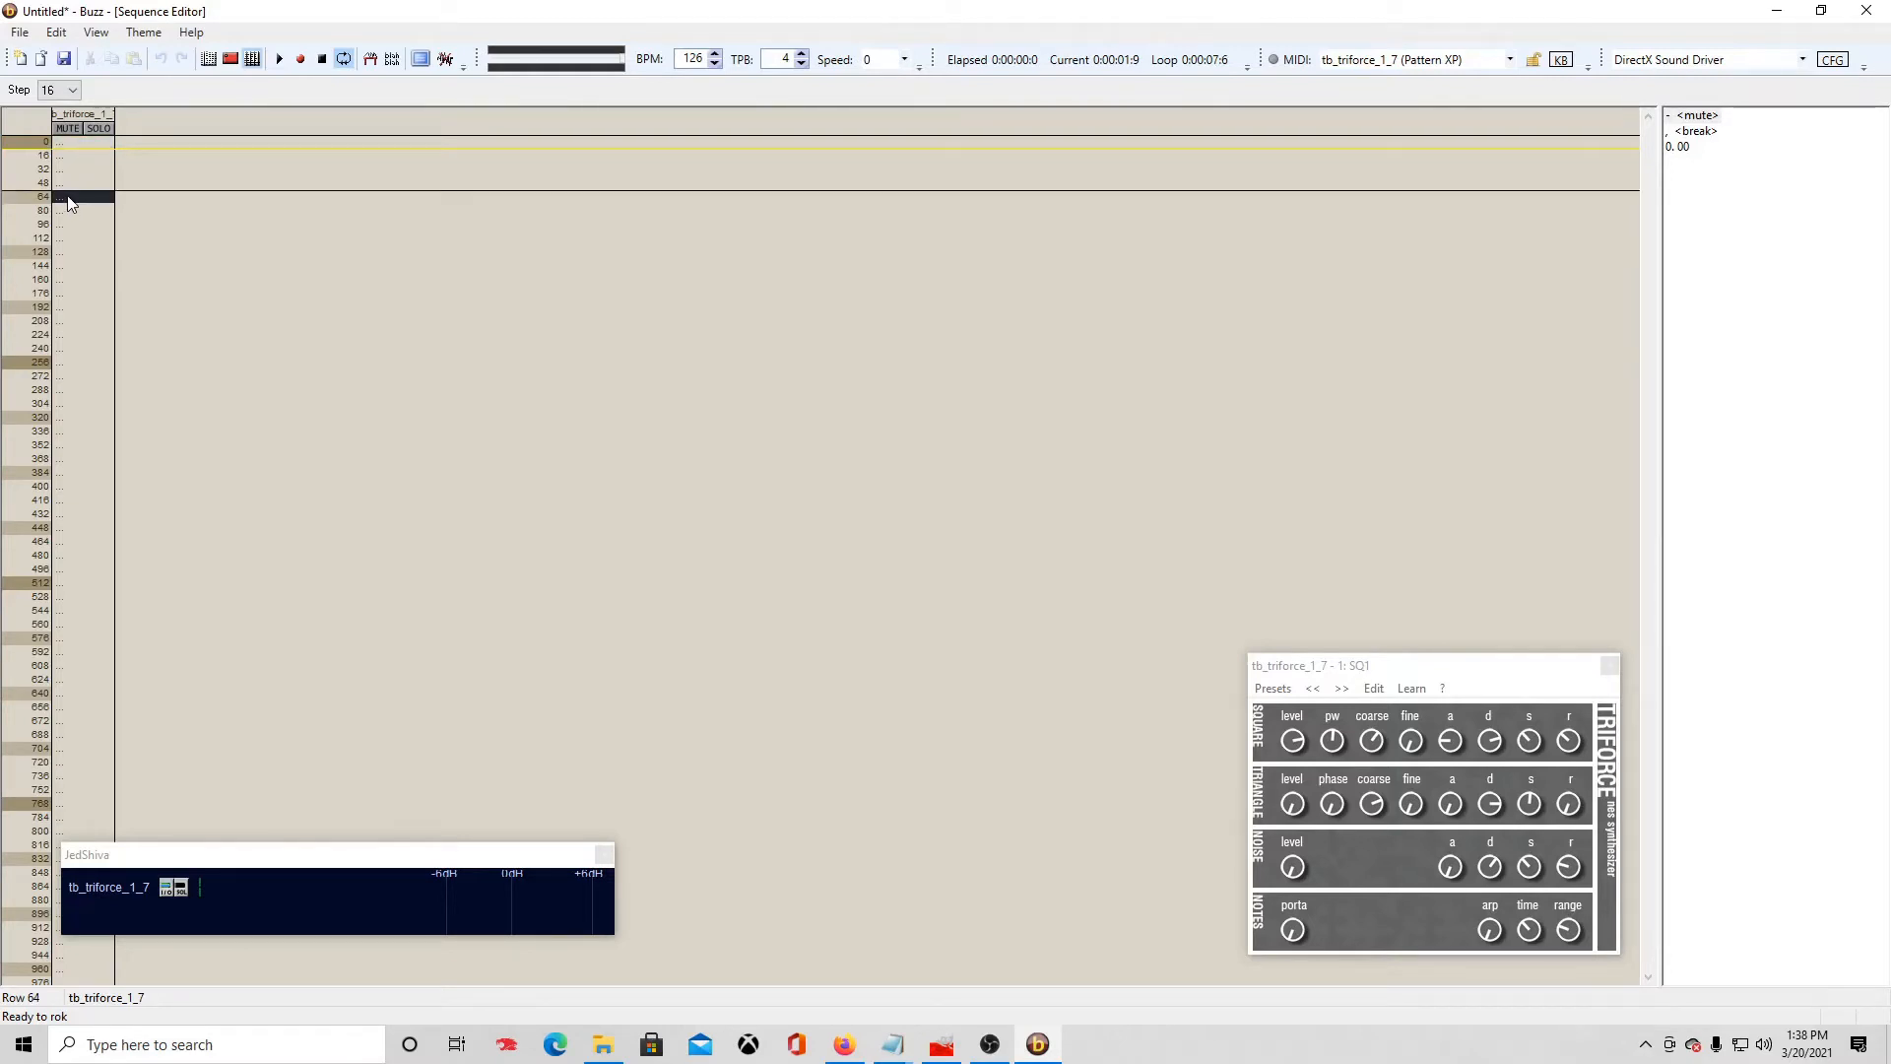
# Step: Place pattern 00 at row 0 of the tb_triforce_1_7 track and add a second sequence track for that machine
pyautogui.click(87, 144)
pyautogui.press('0')
pyautogui.rightClick(135, 211)
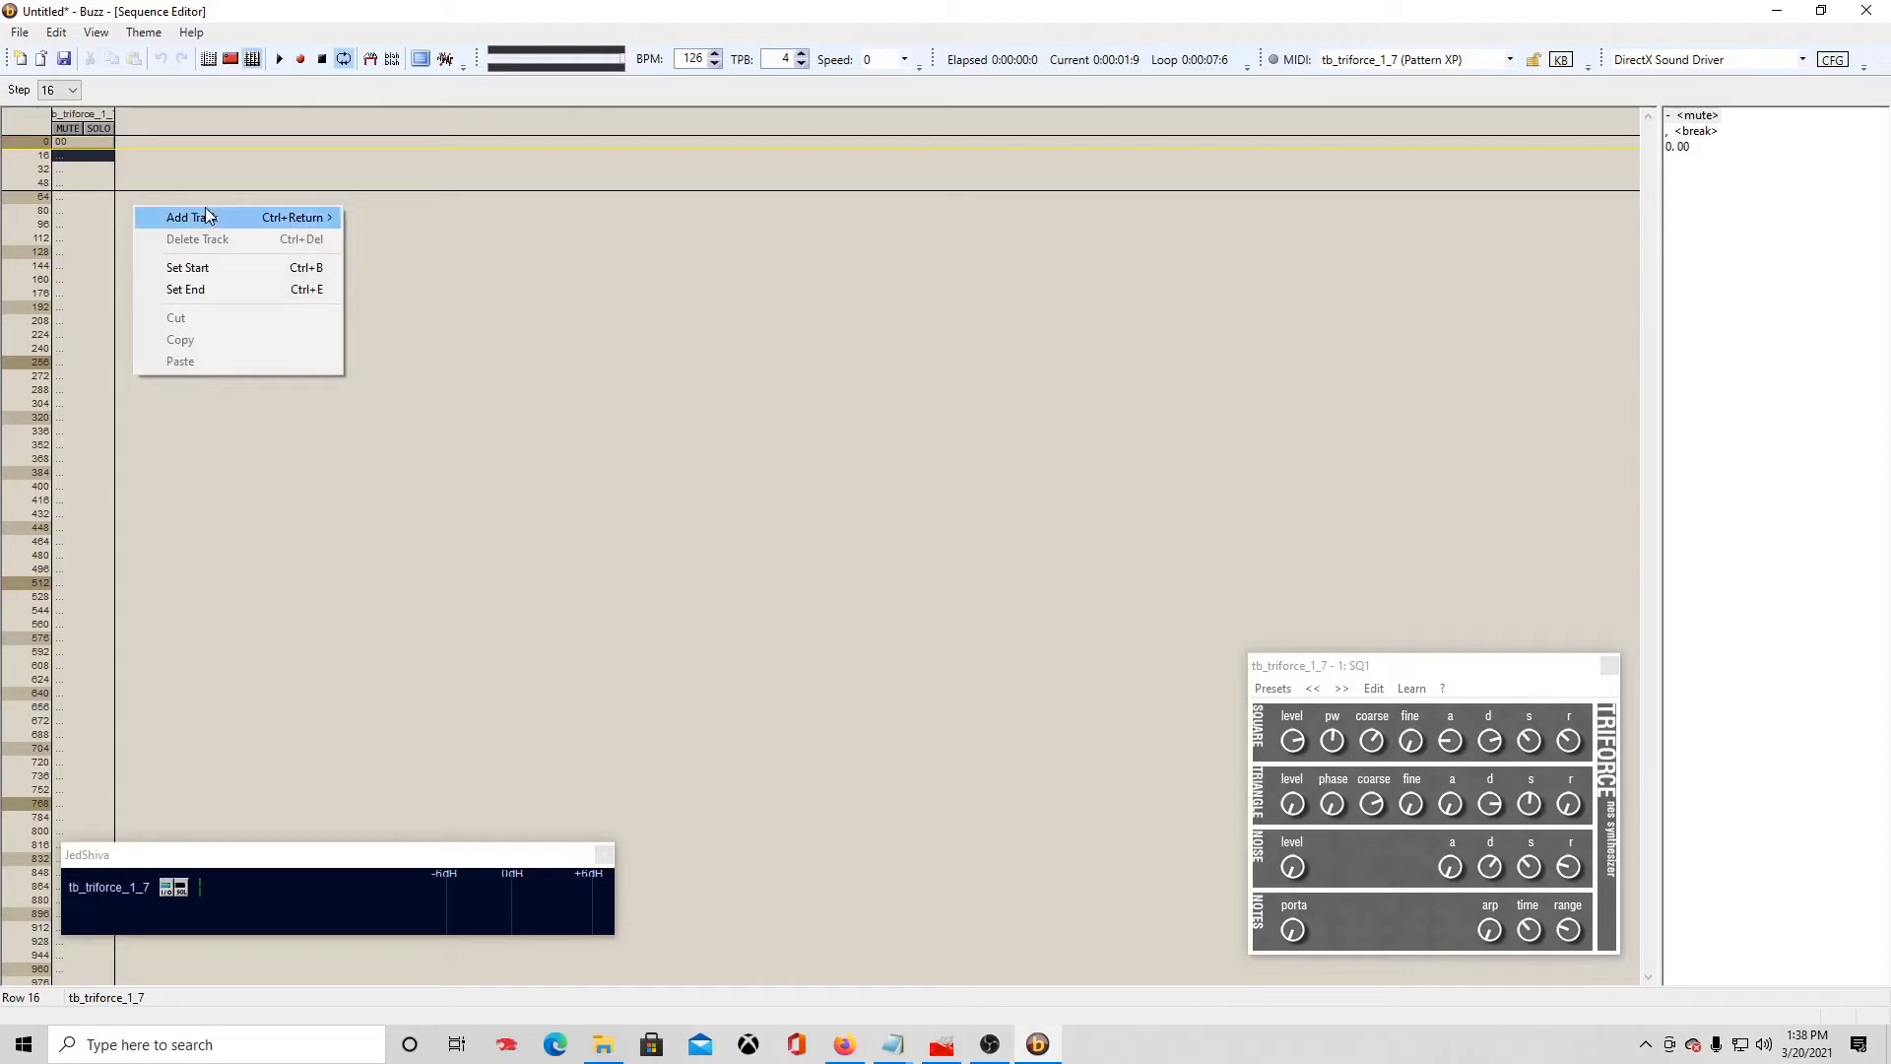
pyautogui.moveTo(212, 214)
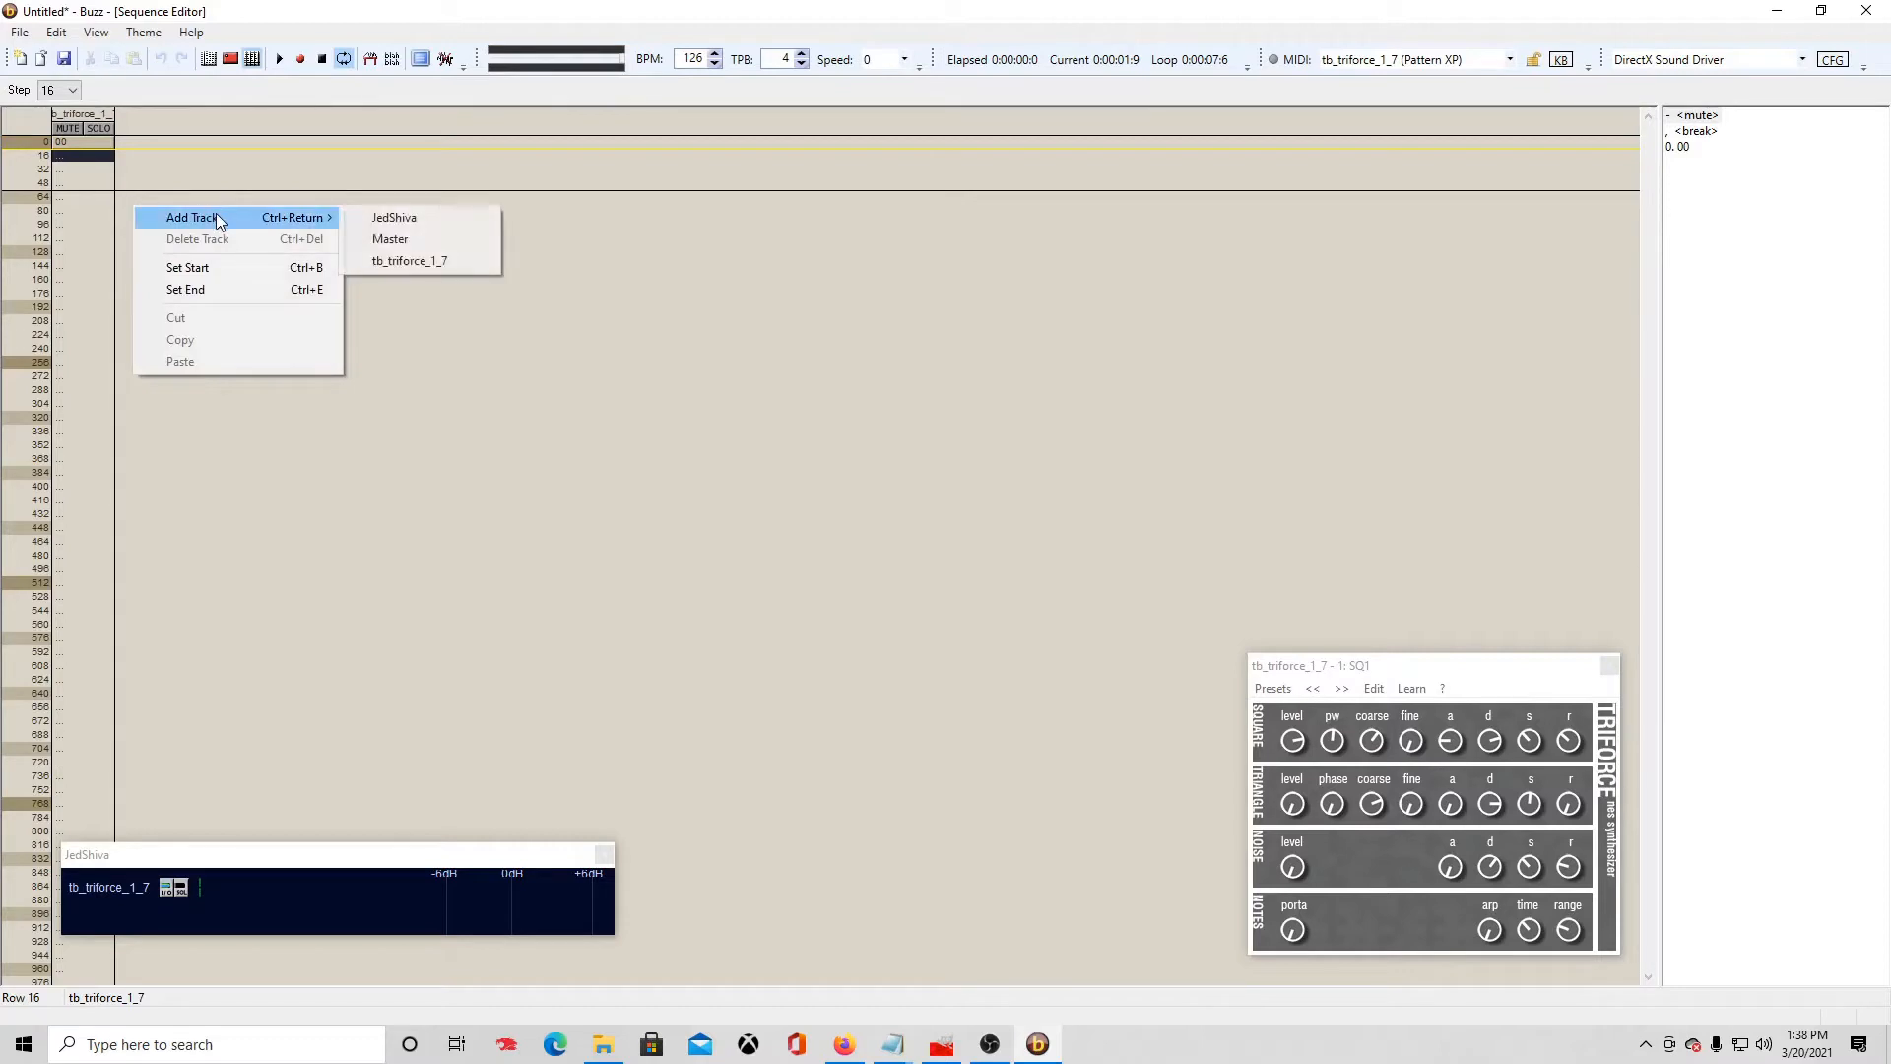
pyautogui.click(421, 262)
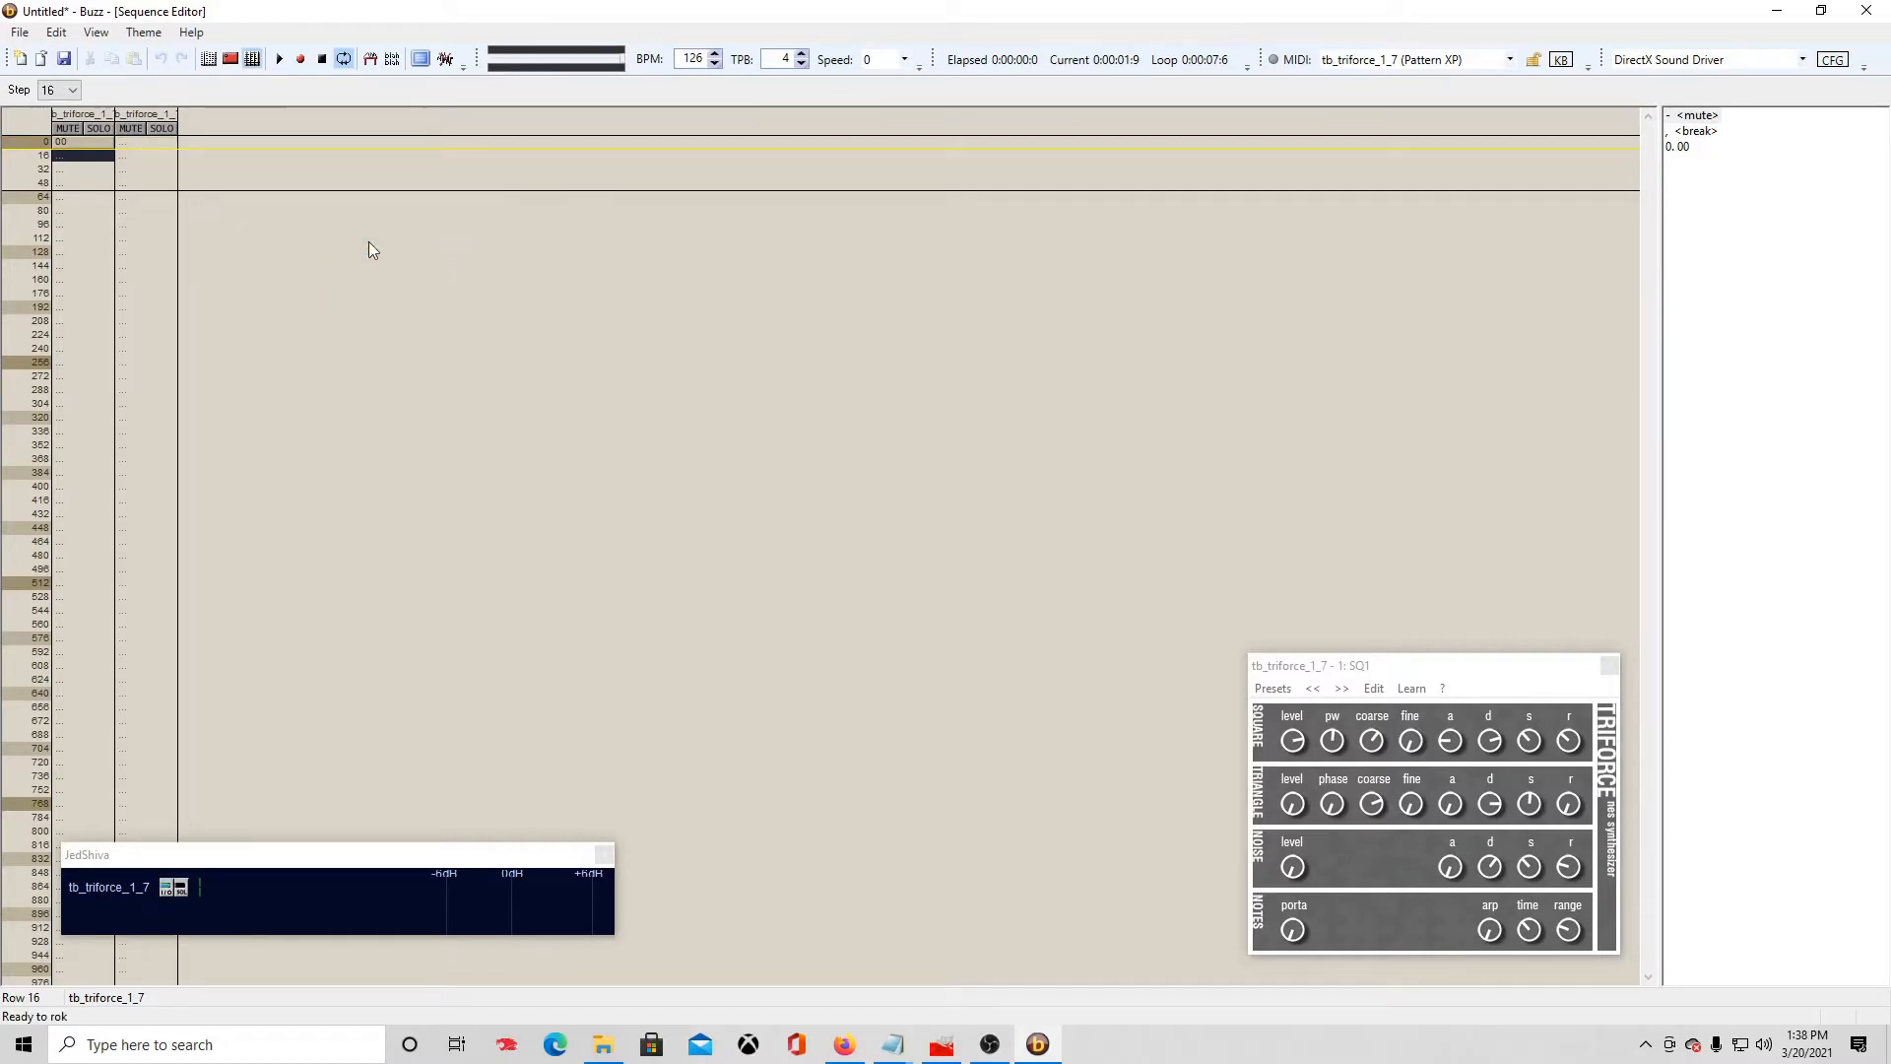
# Step: Open pattern 00 in the pattern editor and set its length to 16 beats
pyautogui.doubleClick(97, 144)
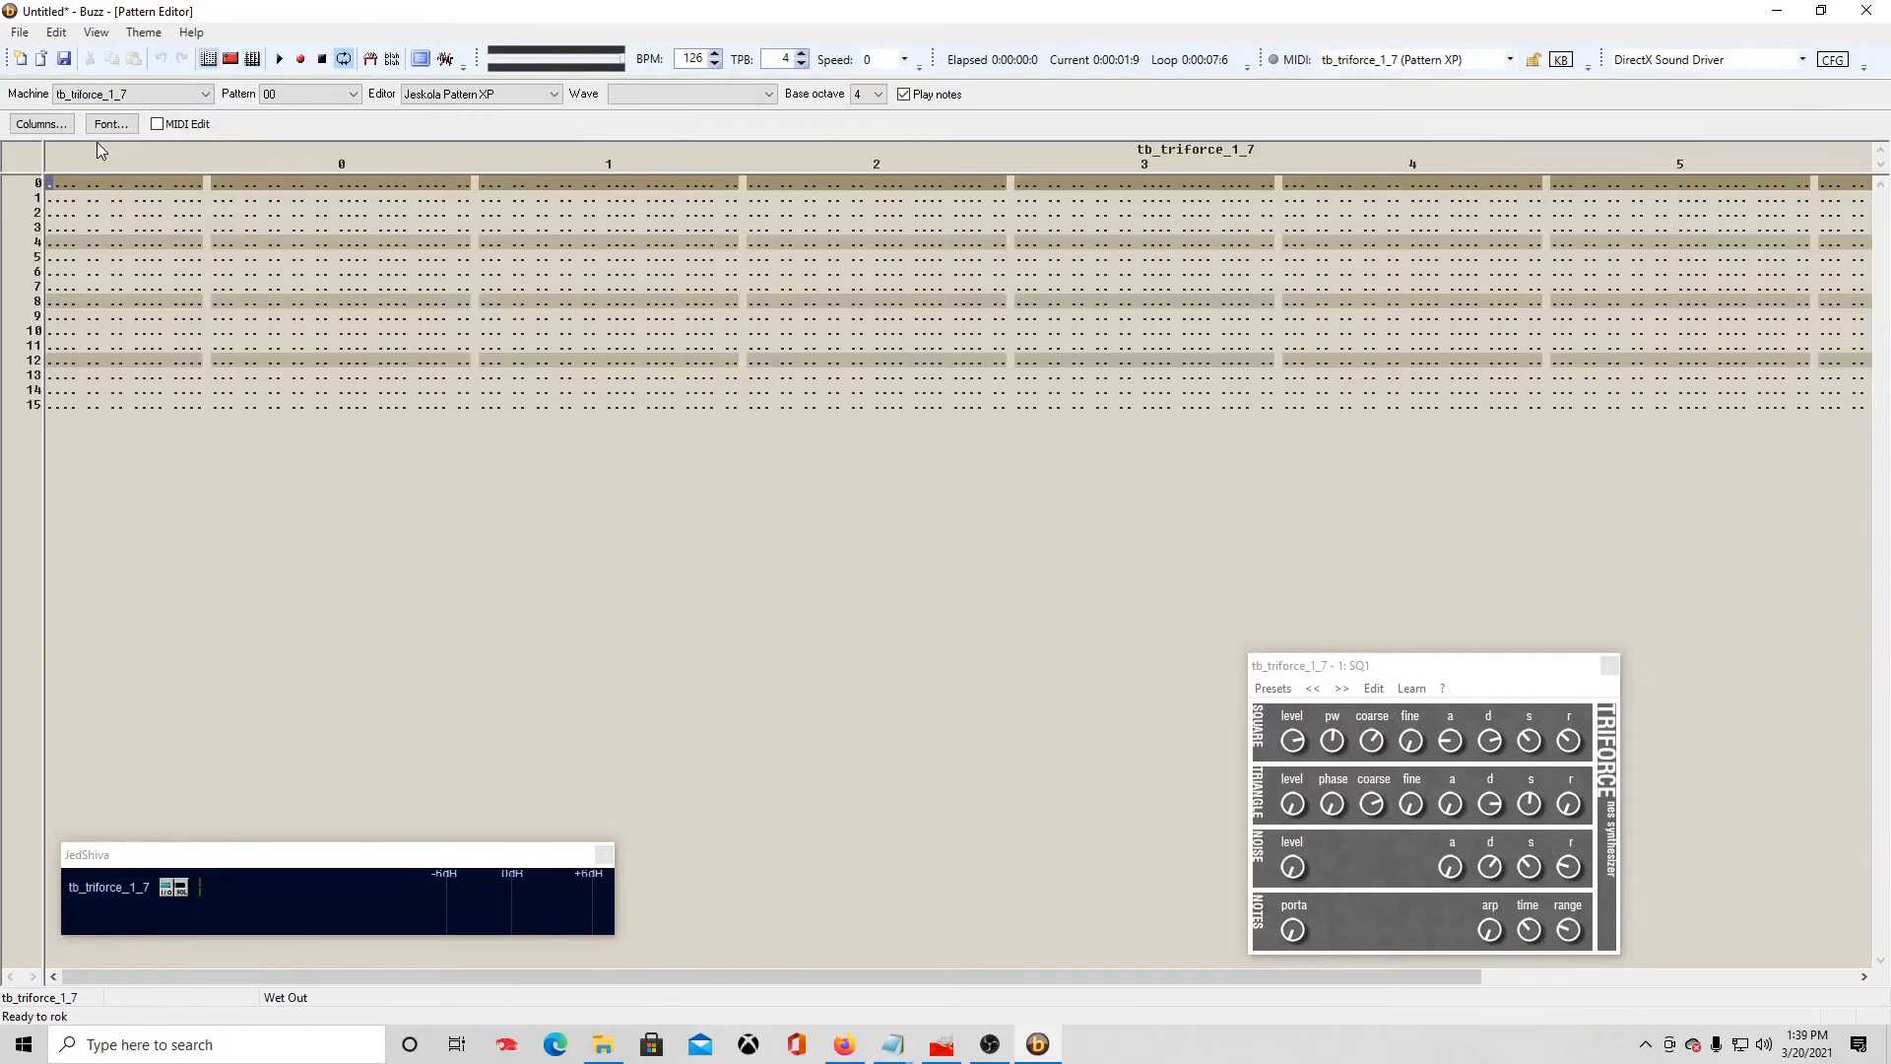
pyautogui.click(252, 60)
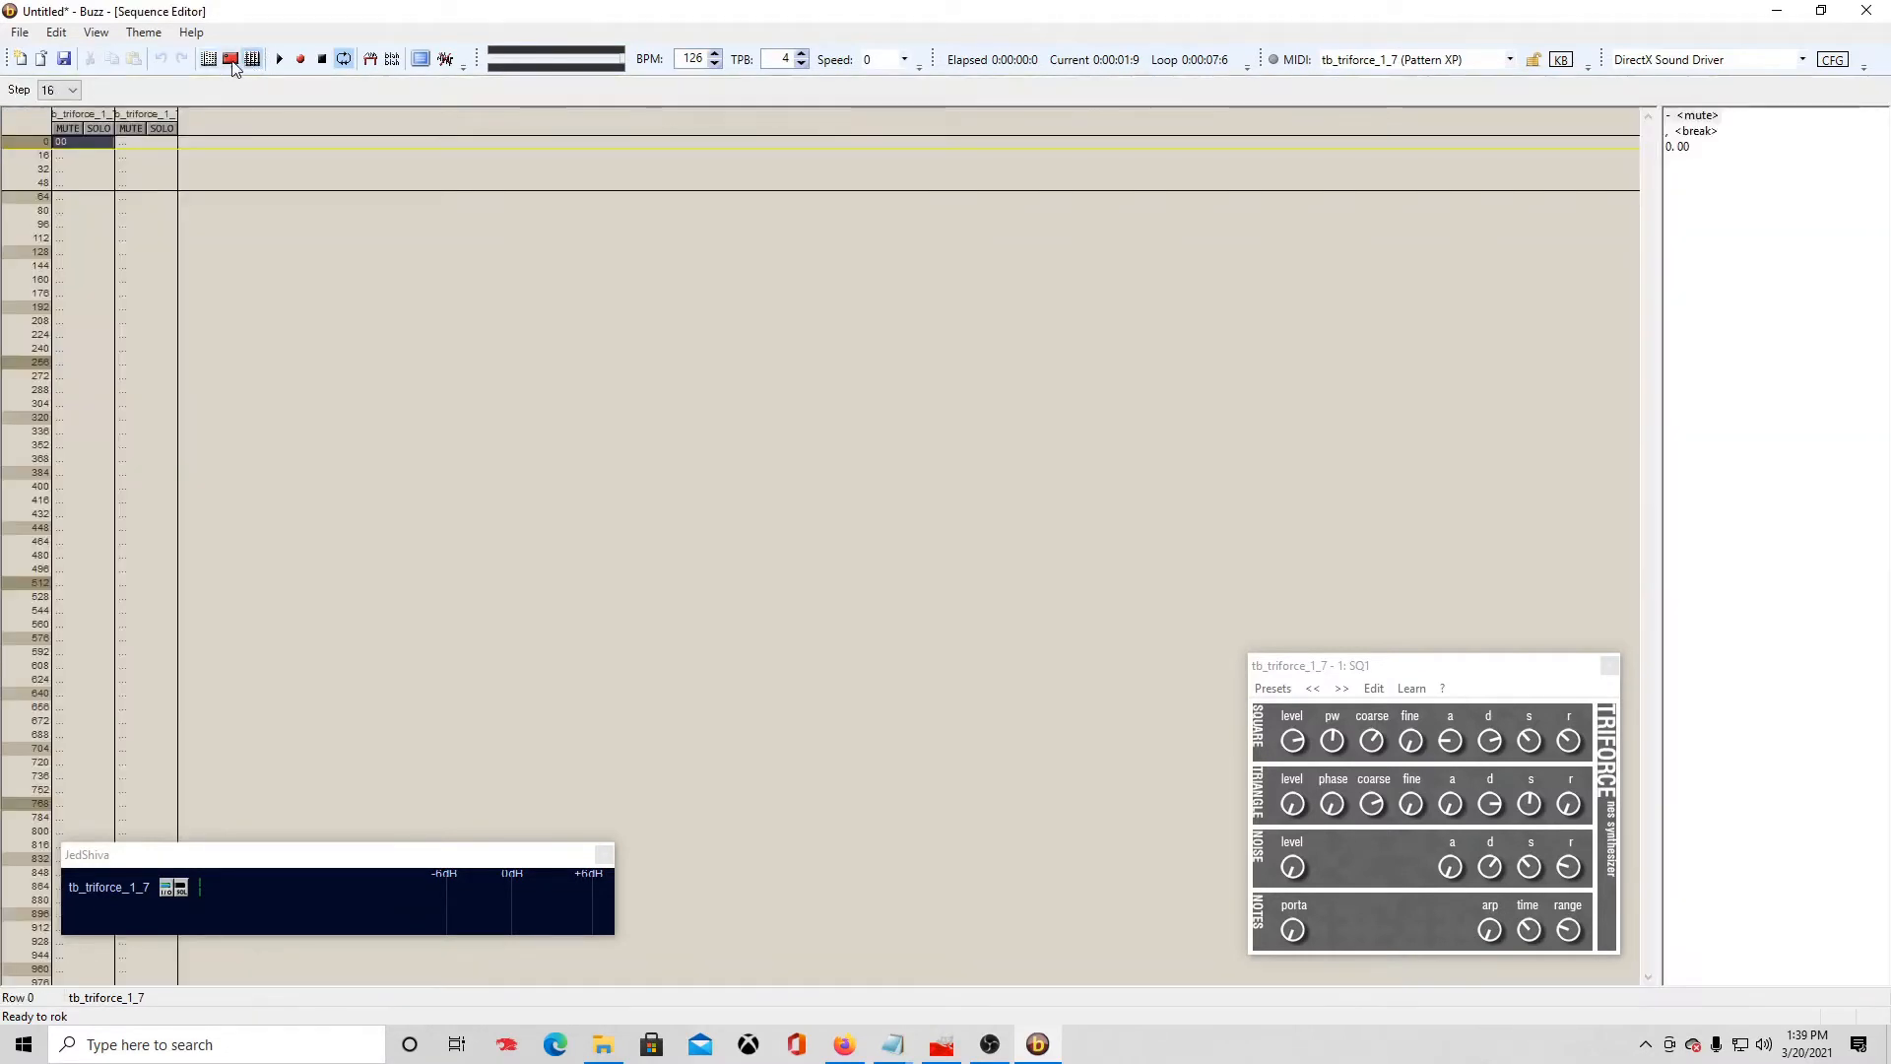
pyautogui.click(207, 59)
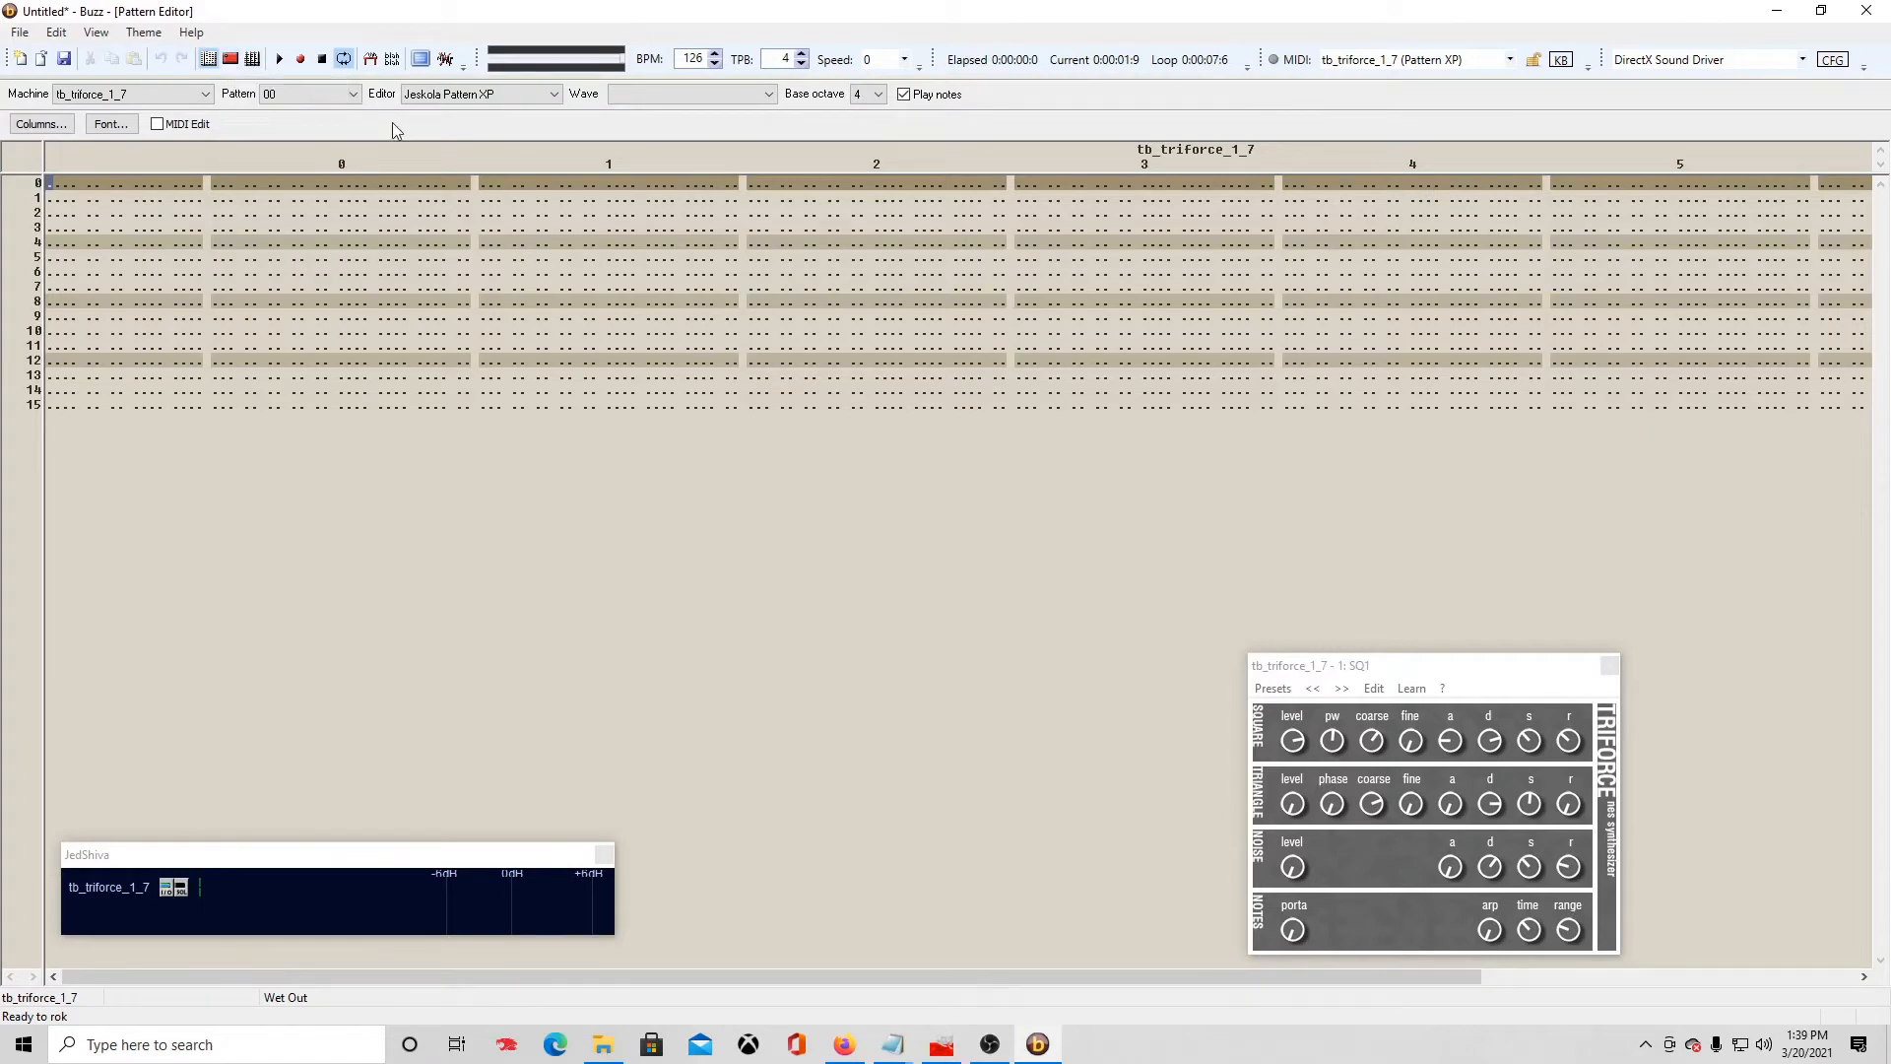
pyautogui.rightClick(444, 321)
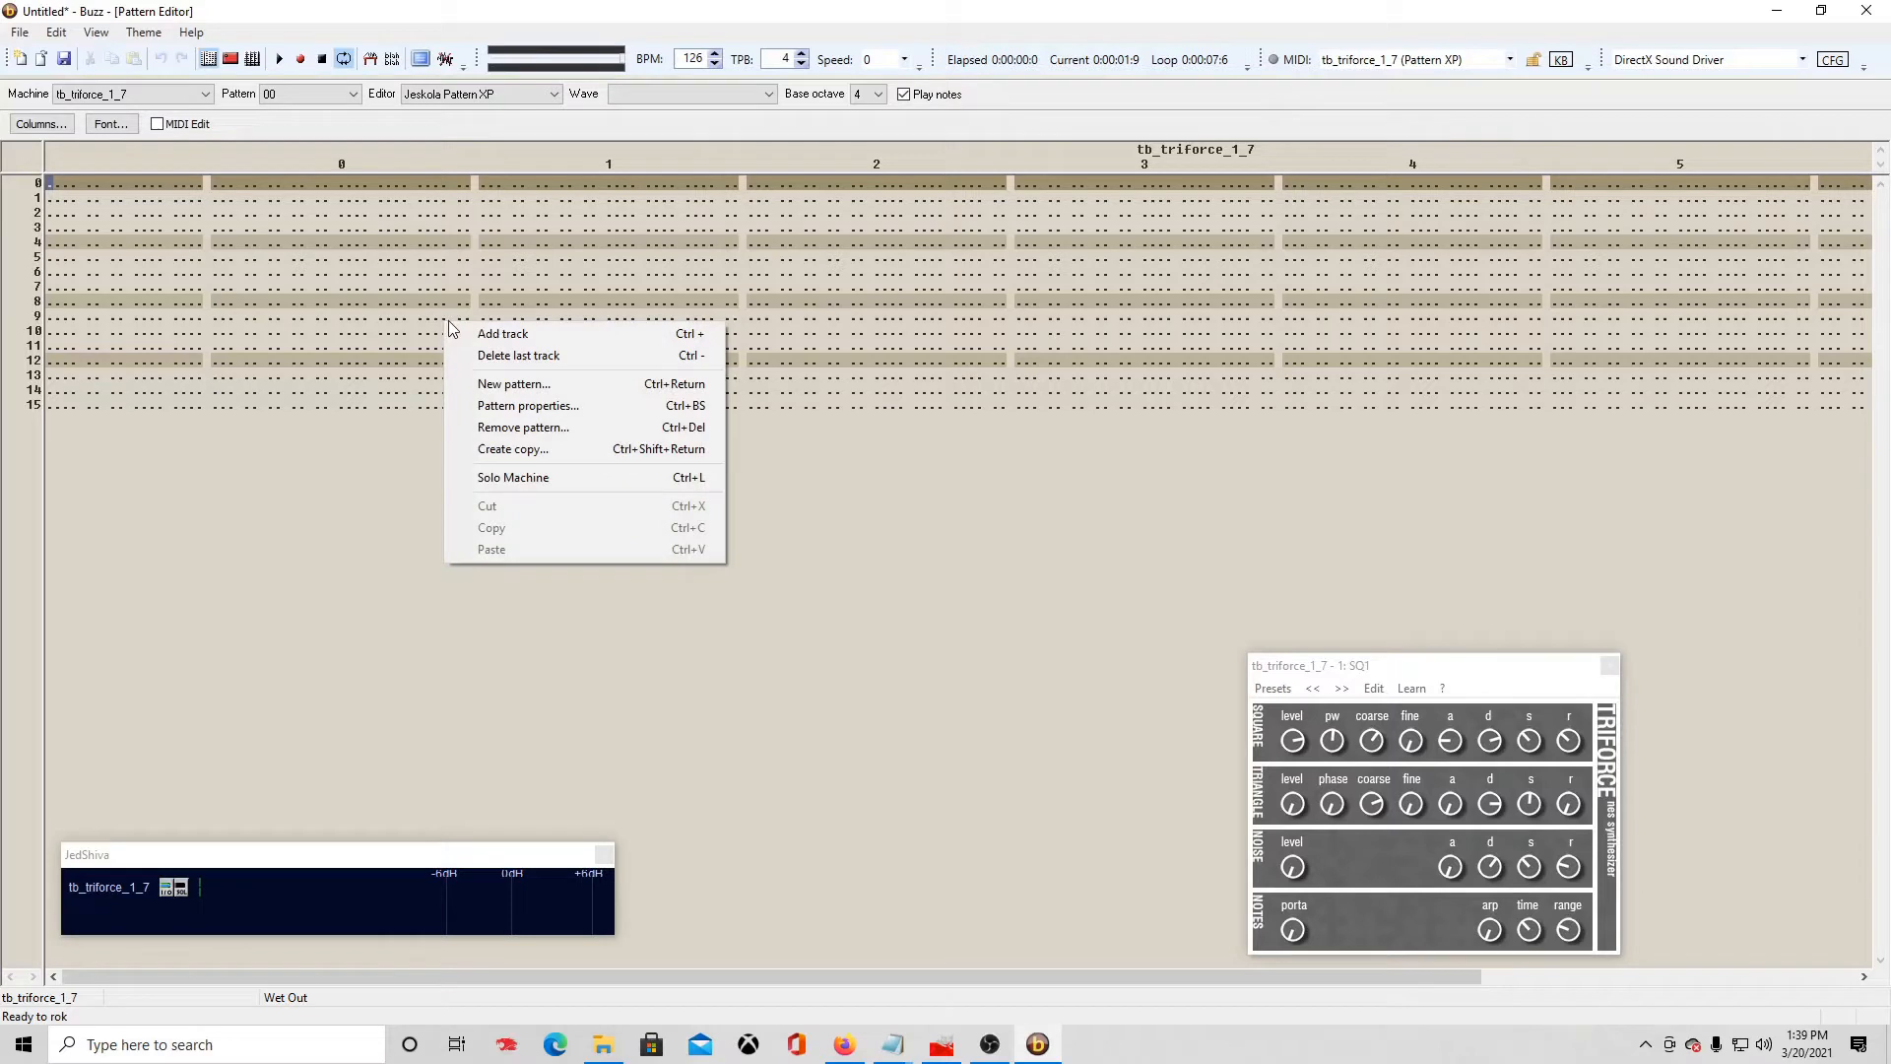
pyautogui.click(525, 408)
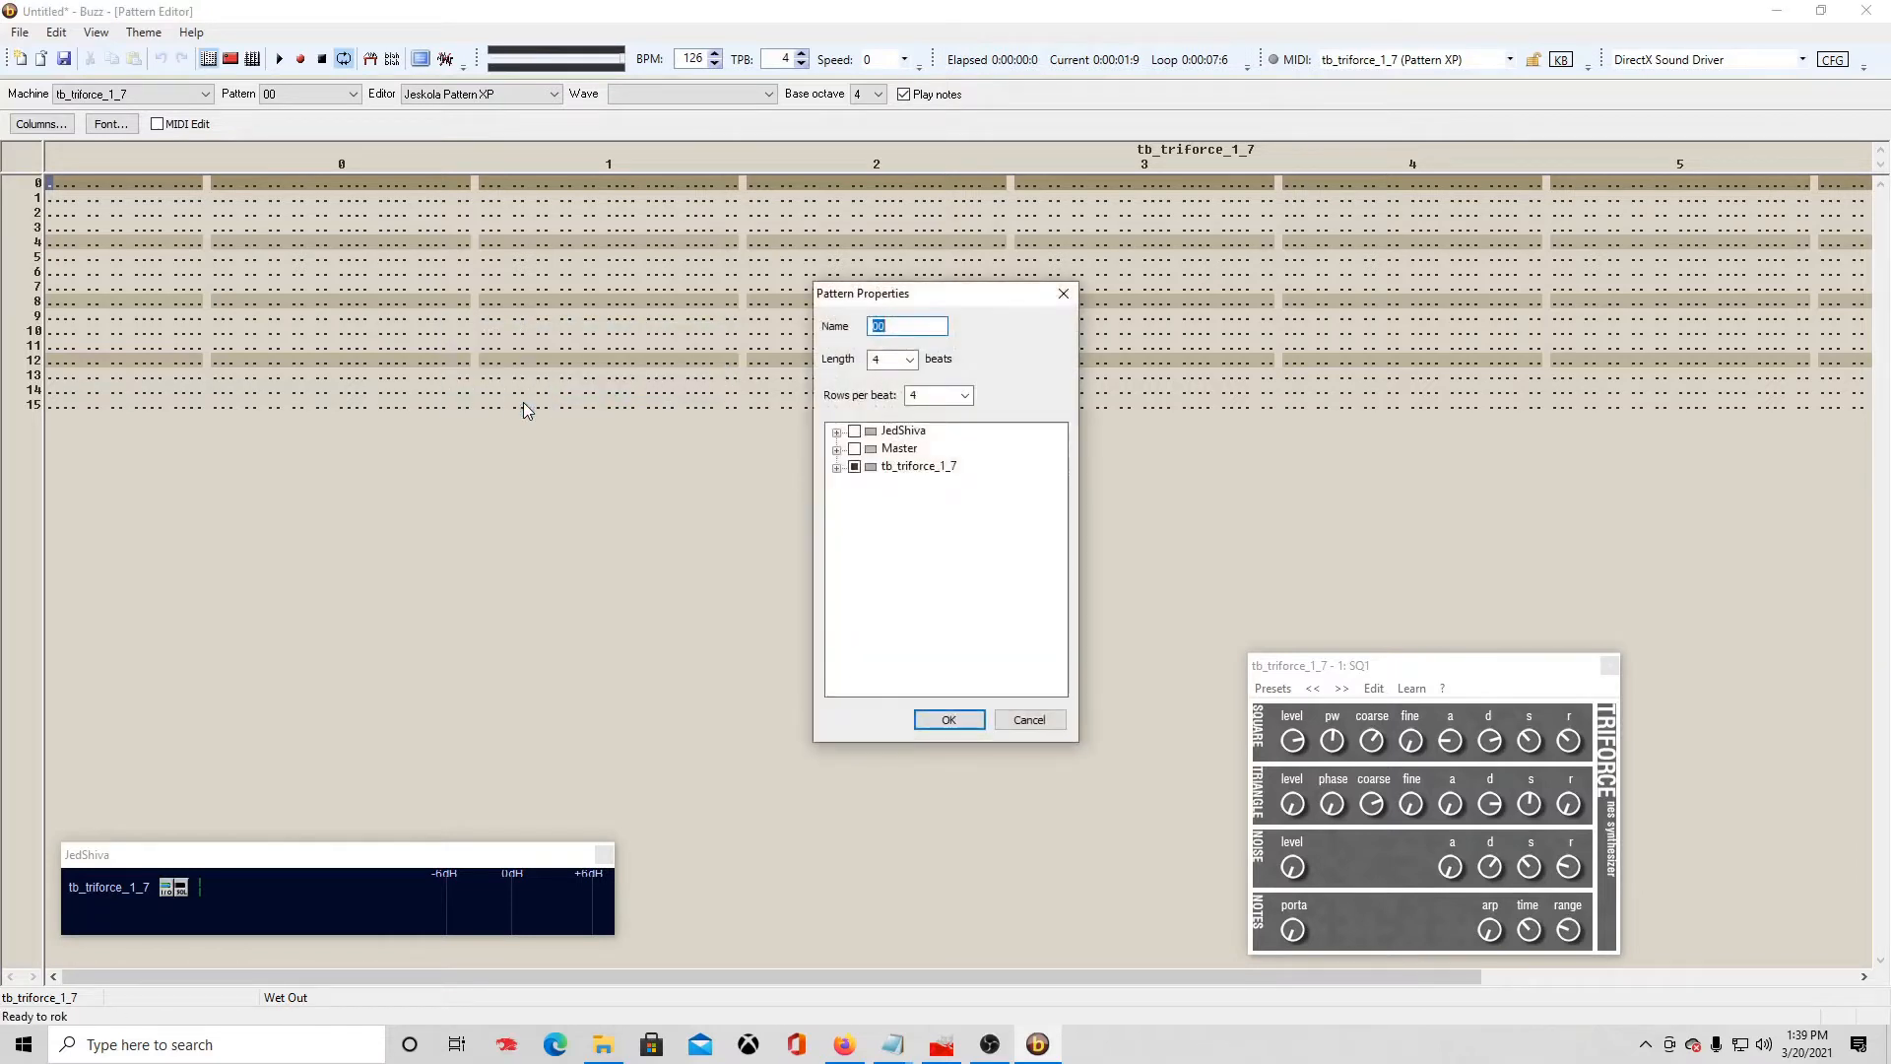
pyautogui.click(911, 362)
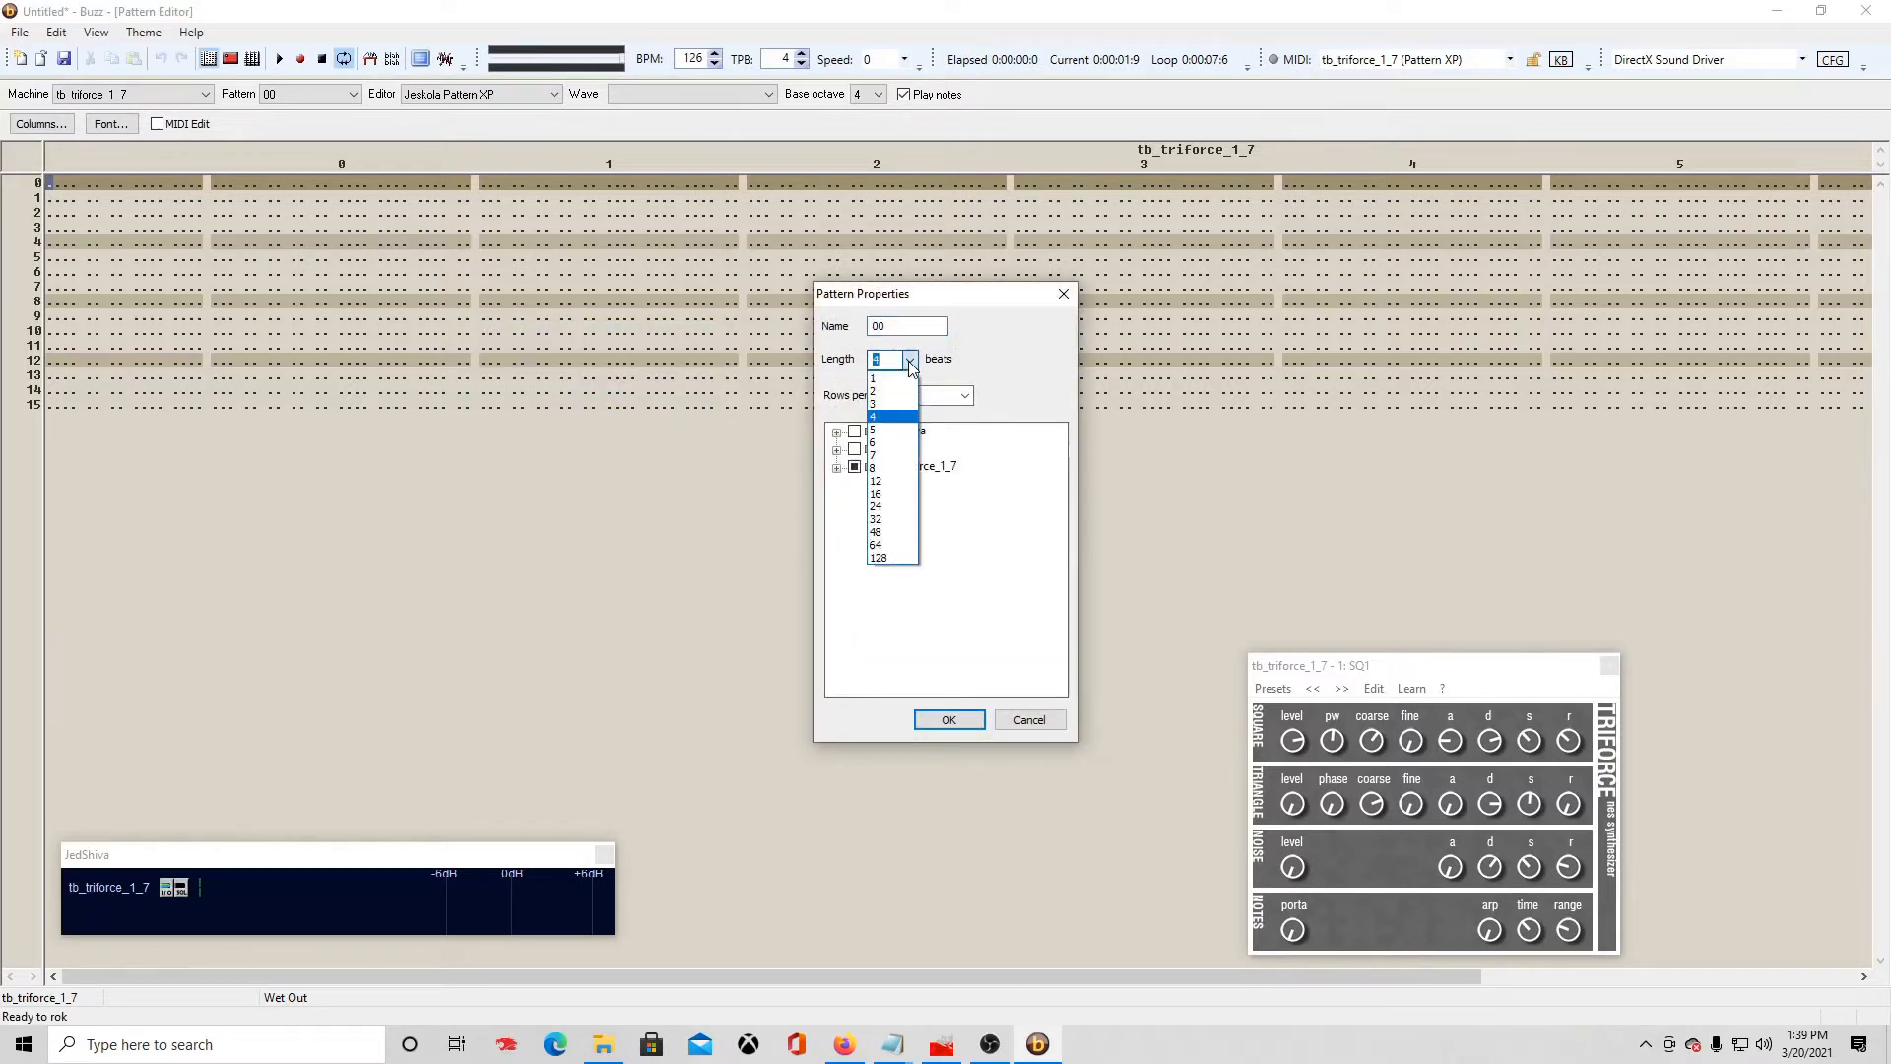
pyautogui.click(890, 500)
pyautogui.click(946, 720)
# Step: Examine the lengthened pattern 00 down to its last row and check its span in the sequence editor
pyautogui.press('Down')
pyautogui.press('Down')
pyautogui.press('Down')
pyautogui.press('Down')
pyautogui.press('Down')
pyautogui.press('Down')
pyautogui.press('Down')
pyautogui.press('Down')
pyautogui.press('Down')
pyautogui.press('Down')
pyautogui.press('Down')
pyautogui.press('Down')
pyautogui.press('Down')
pyautogui.press('Down')
pyautogui.press('Down')
pyautogui.press('Down')
pyautogui.press('Down')
pyautogui.press('Down')
pyautogui.press('Down')
pyautogui.press('Down')
pyautogui.press('Down')
pyautogui.press('Down')
pyautogui.press('Down')
pyautogui.press('Down')
pyautogui.press('Down')
pyautogui.press('Down')
pyautogui.press('Down')
pyautogui.press('Down')
pyautogui.press('Down')
pyautogui.press('Down')
pyautogui.press('Down')
pyautogui.press('Down')
pyautogui.press('Down')
pyautogui.press('Down')
pyautogui.press('Down')
pyautogui.press('Down')
pyautogui.press('Down')
pyautogui.press('Down')
pyautogui.press('Down')
pyautogui.press('Down')
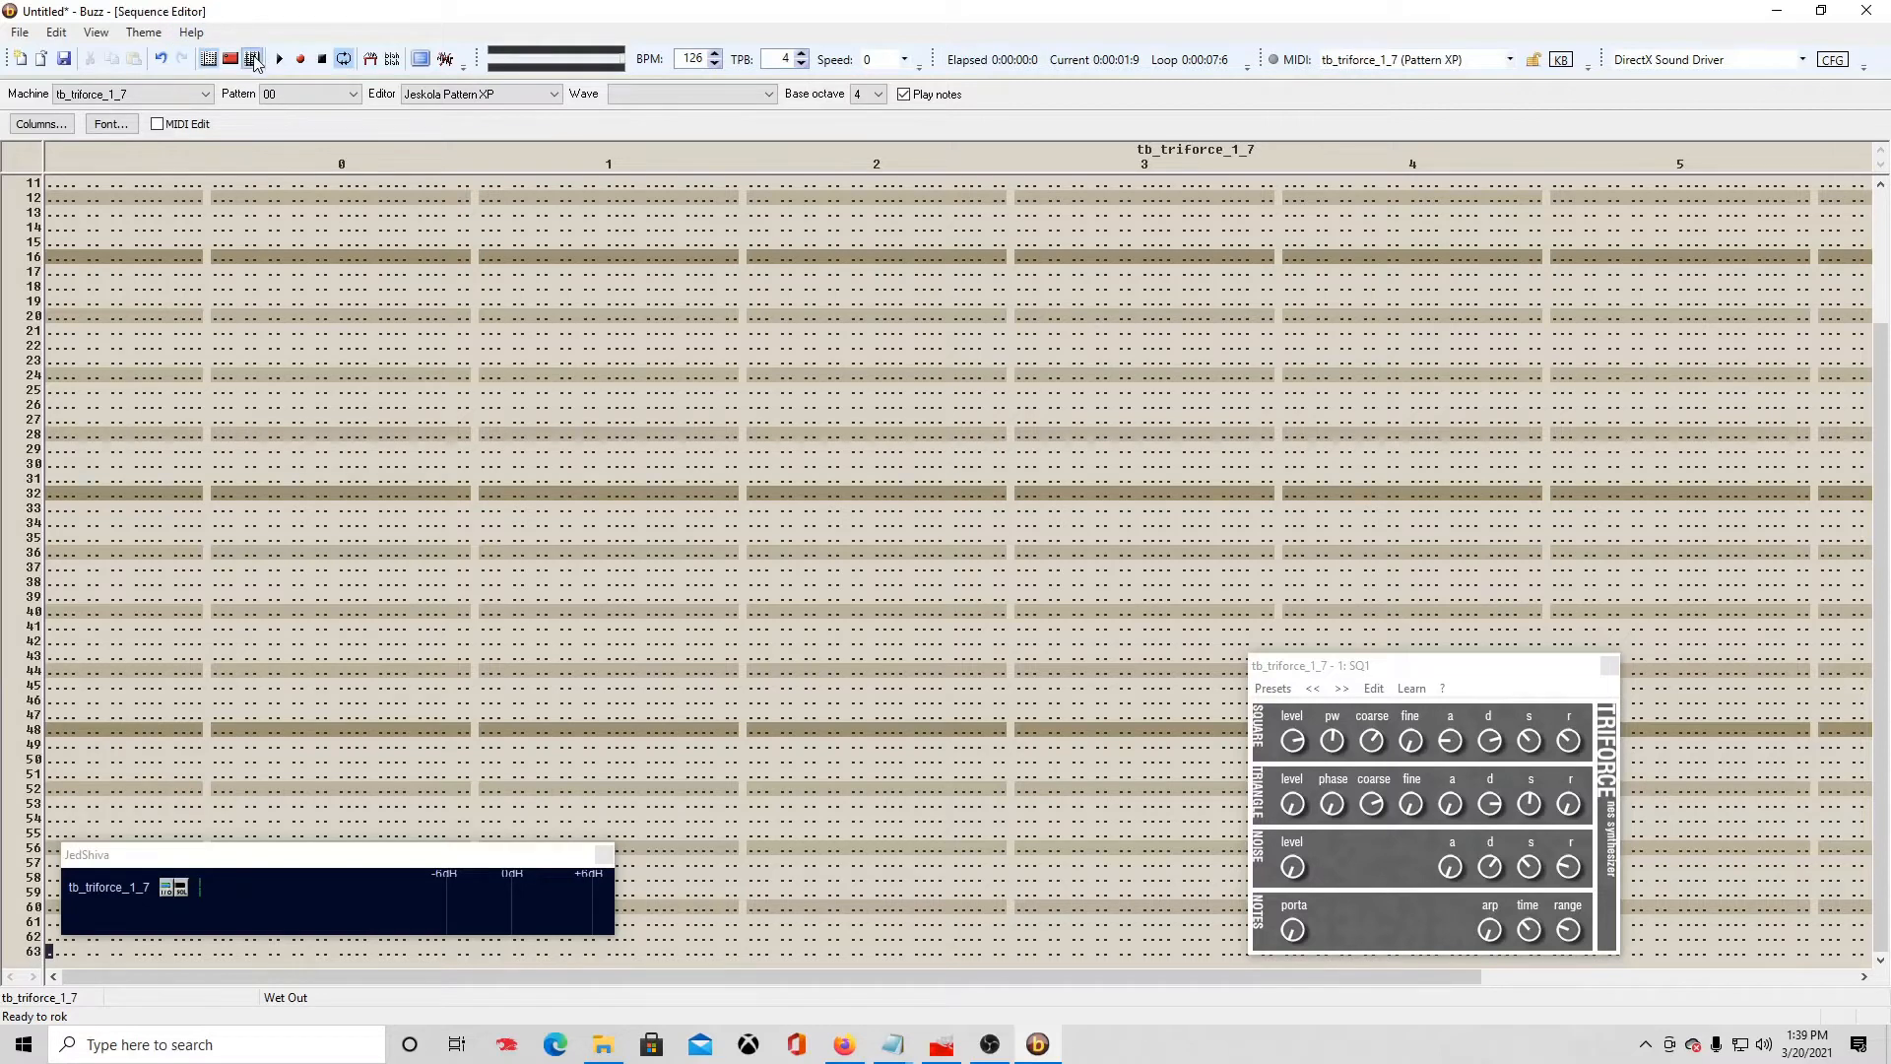
pyautogui.click(252, 59)
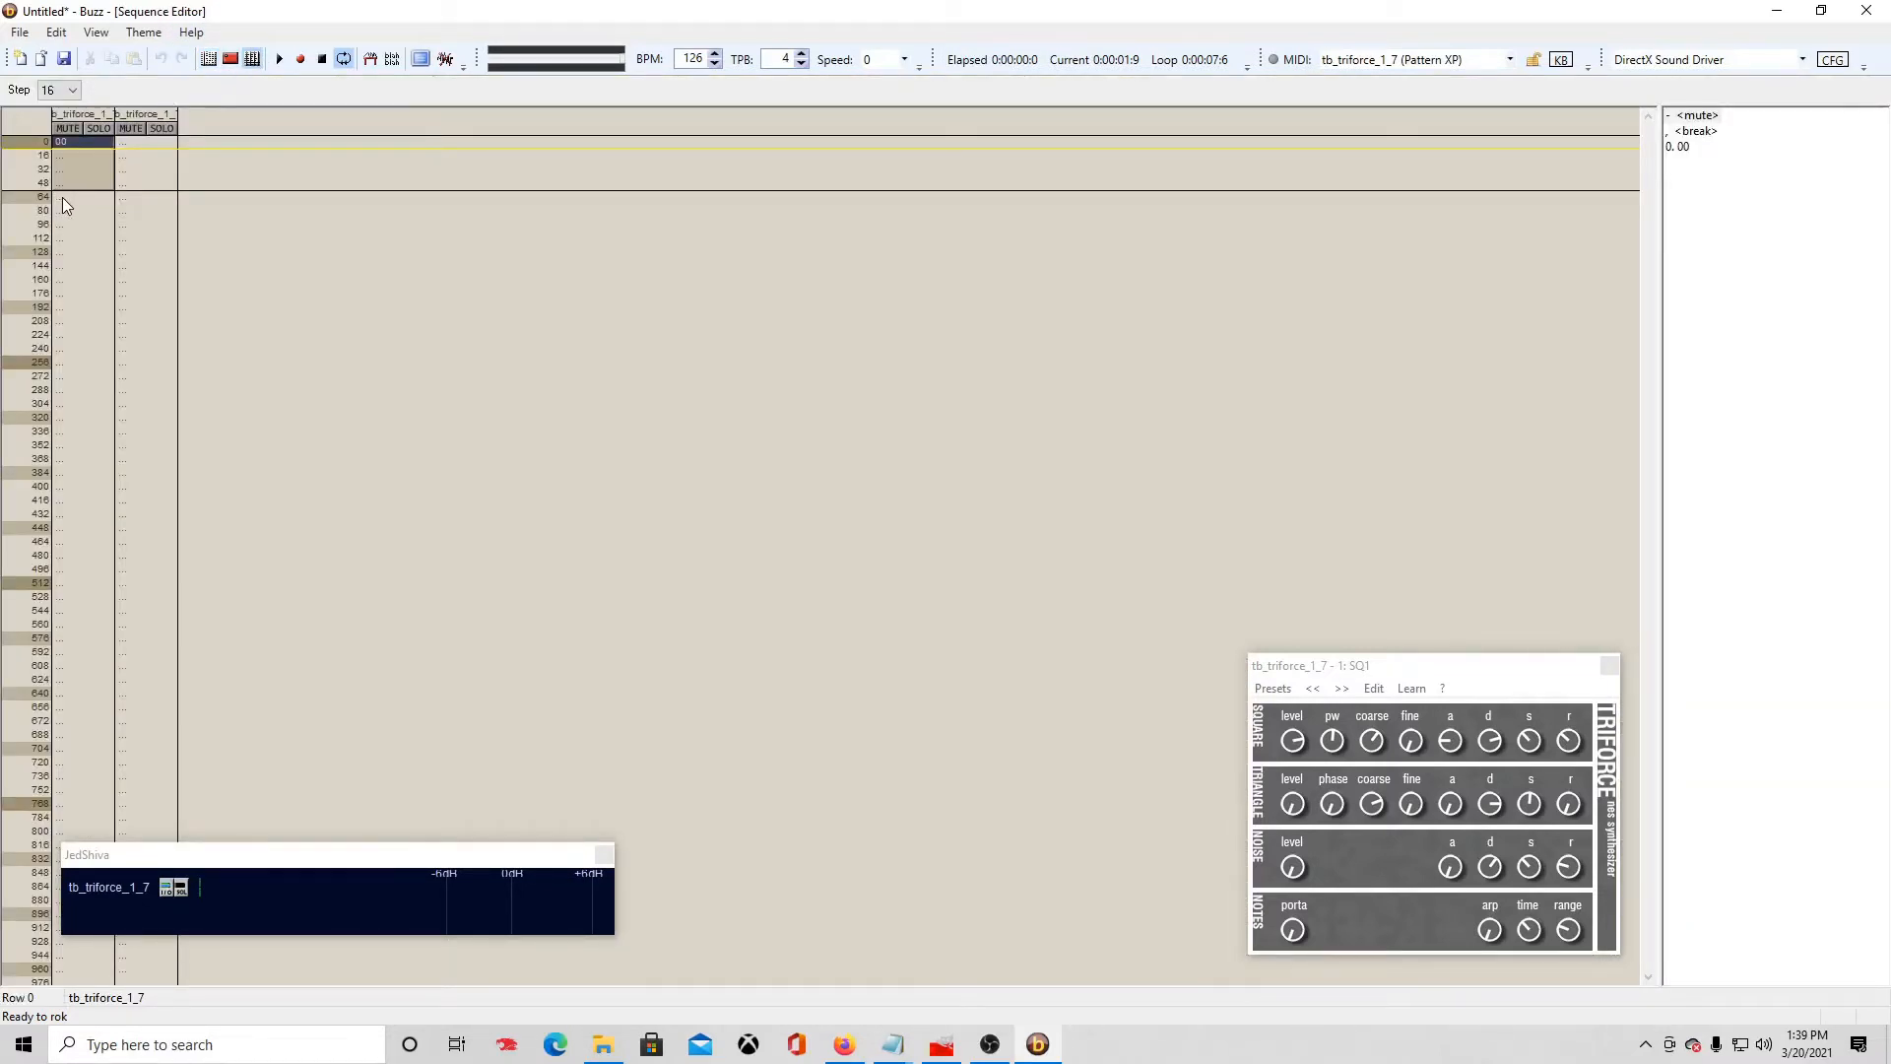
# Step: Create two copies of the 64-row pattern, named 01 and 02
pyautogui.click(207, 59)
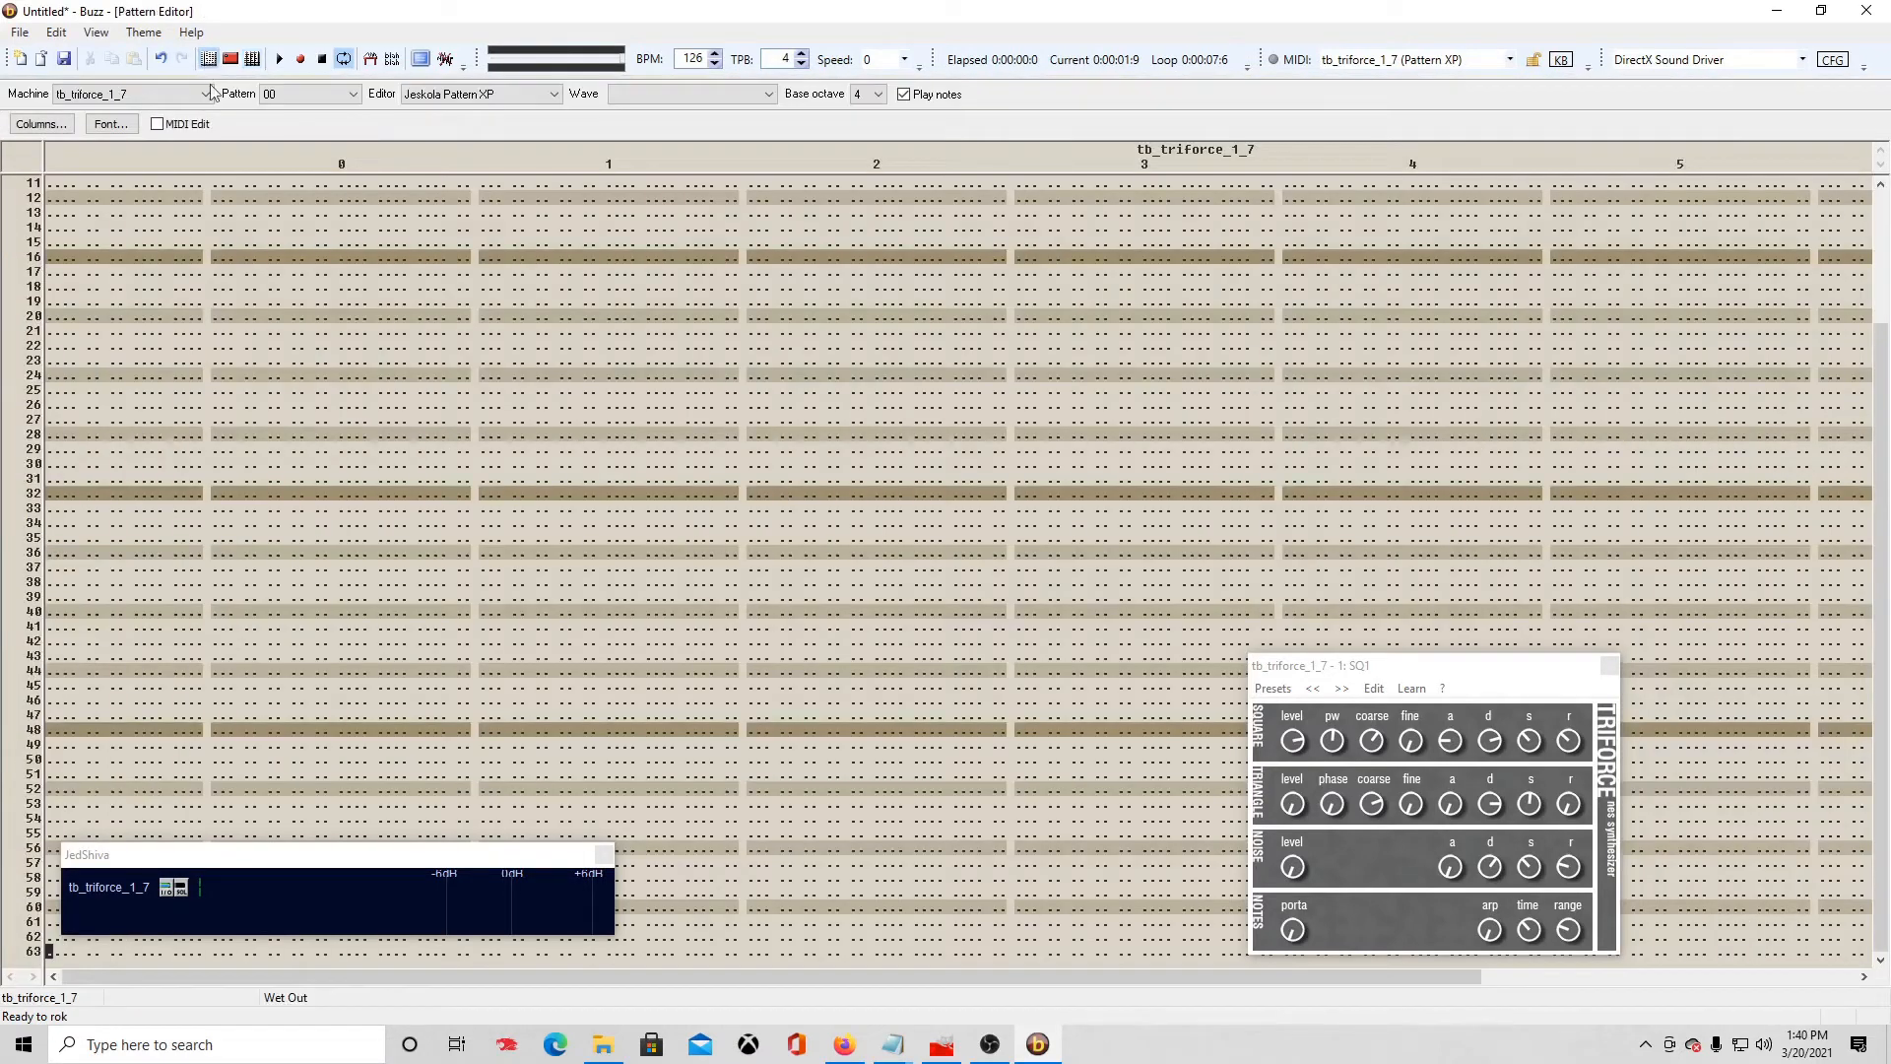
pyautogui.rightClick(294, 353)
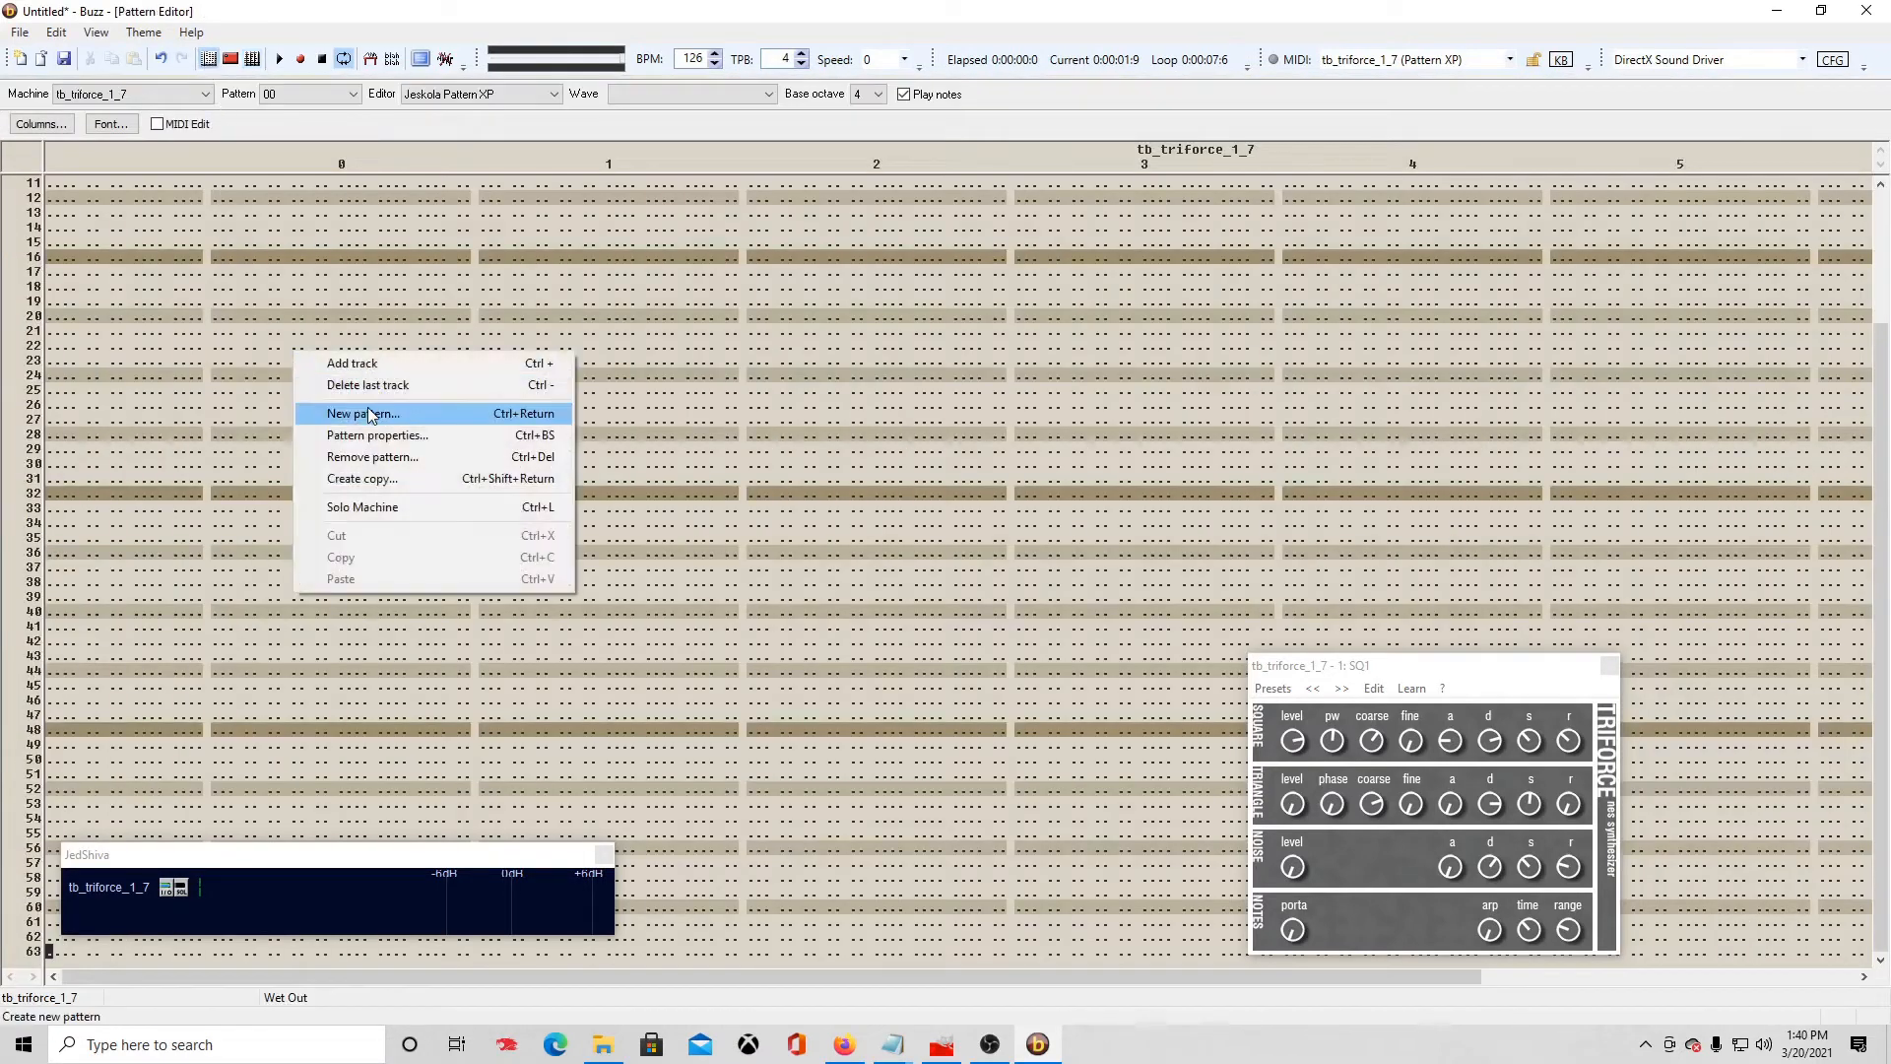
pyautogui.click(391, 479)
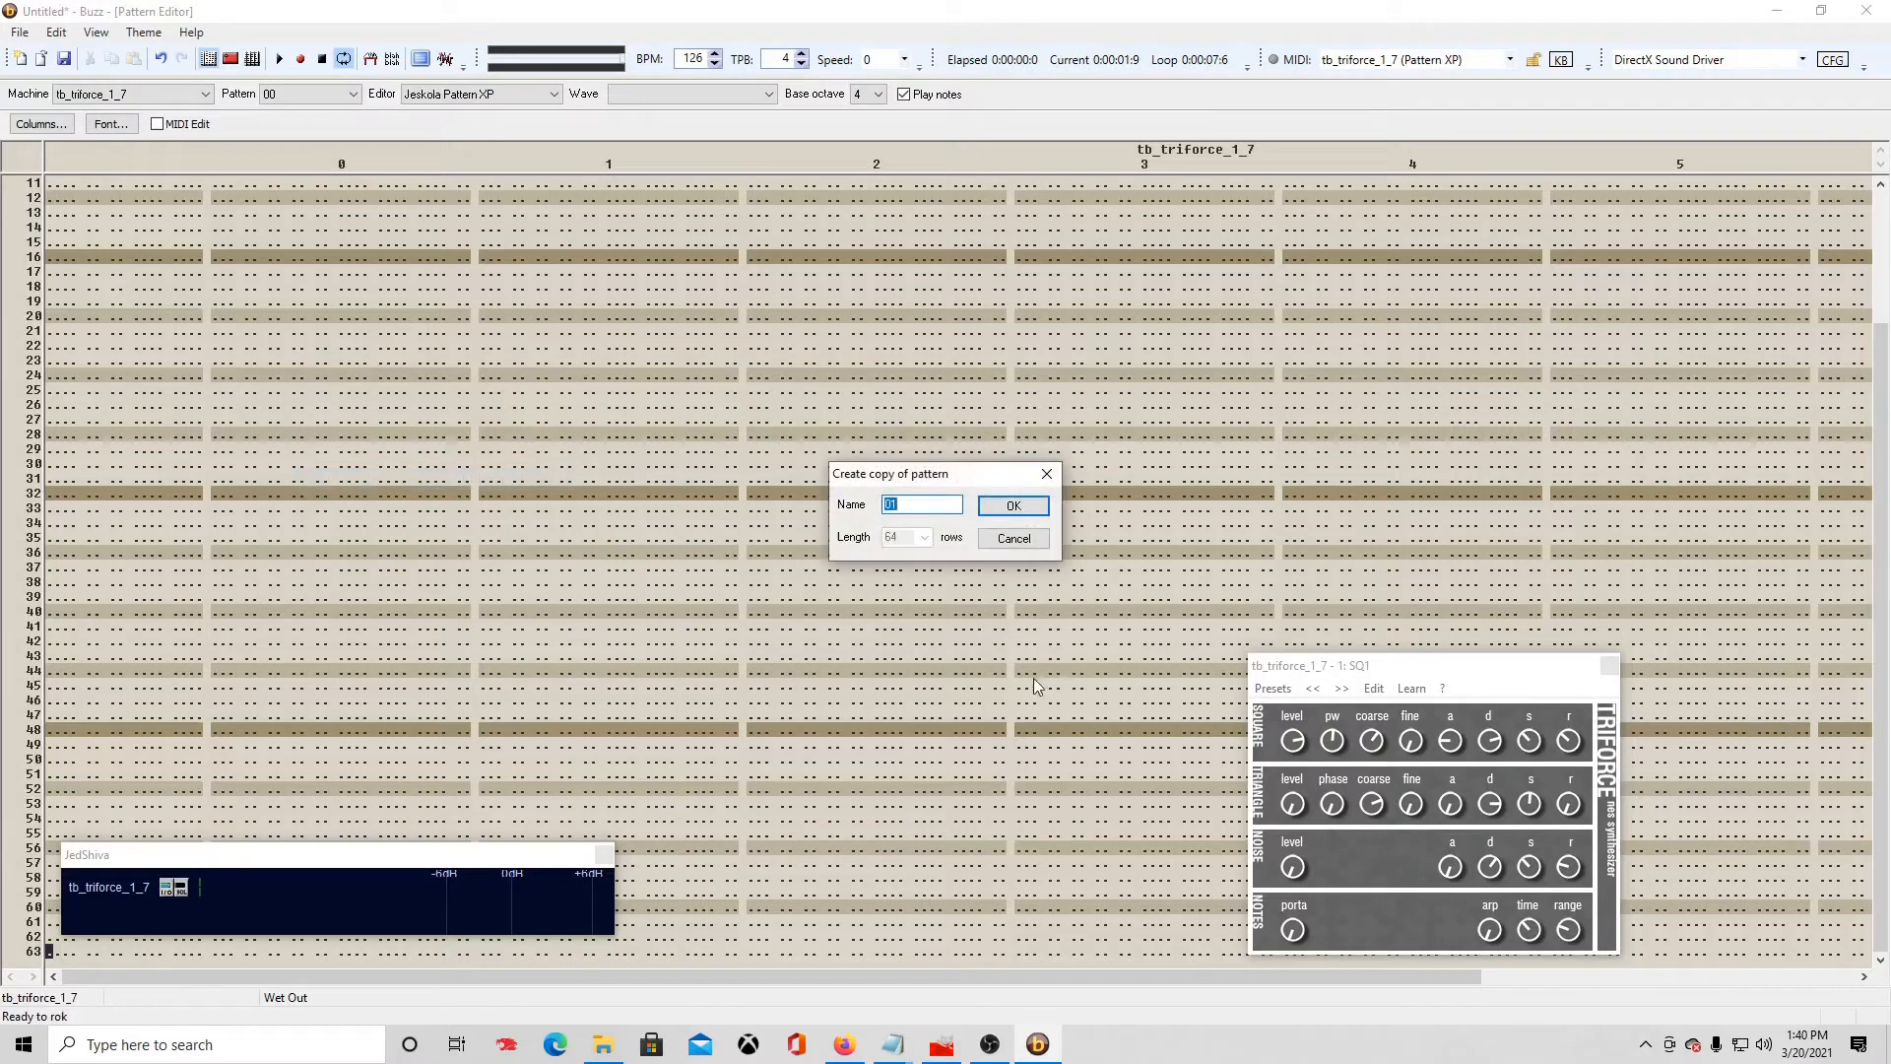
pyautogui.click(1031, 509)
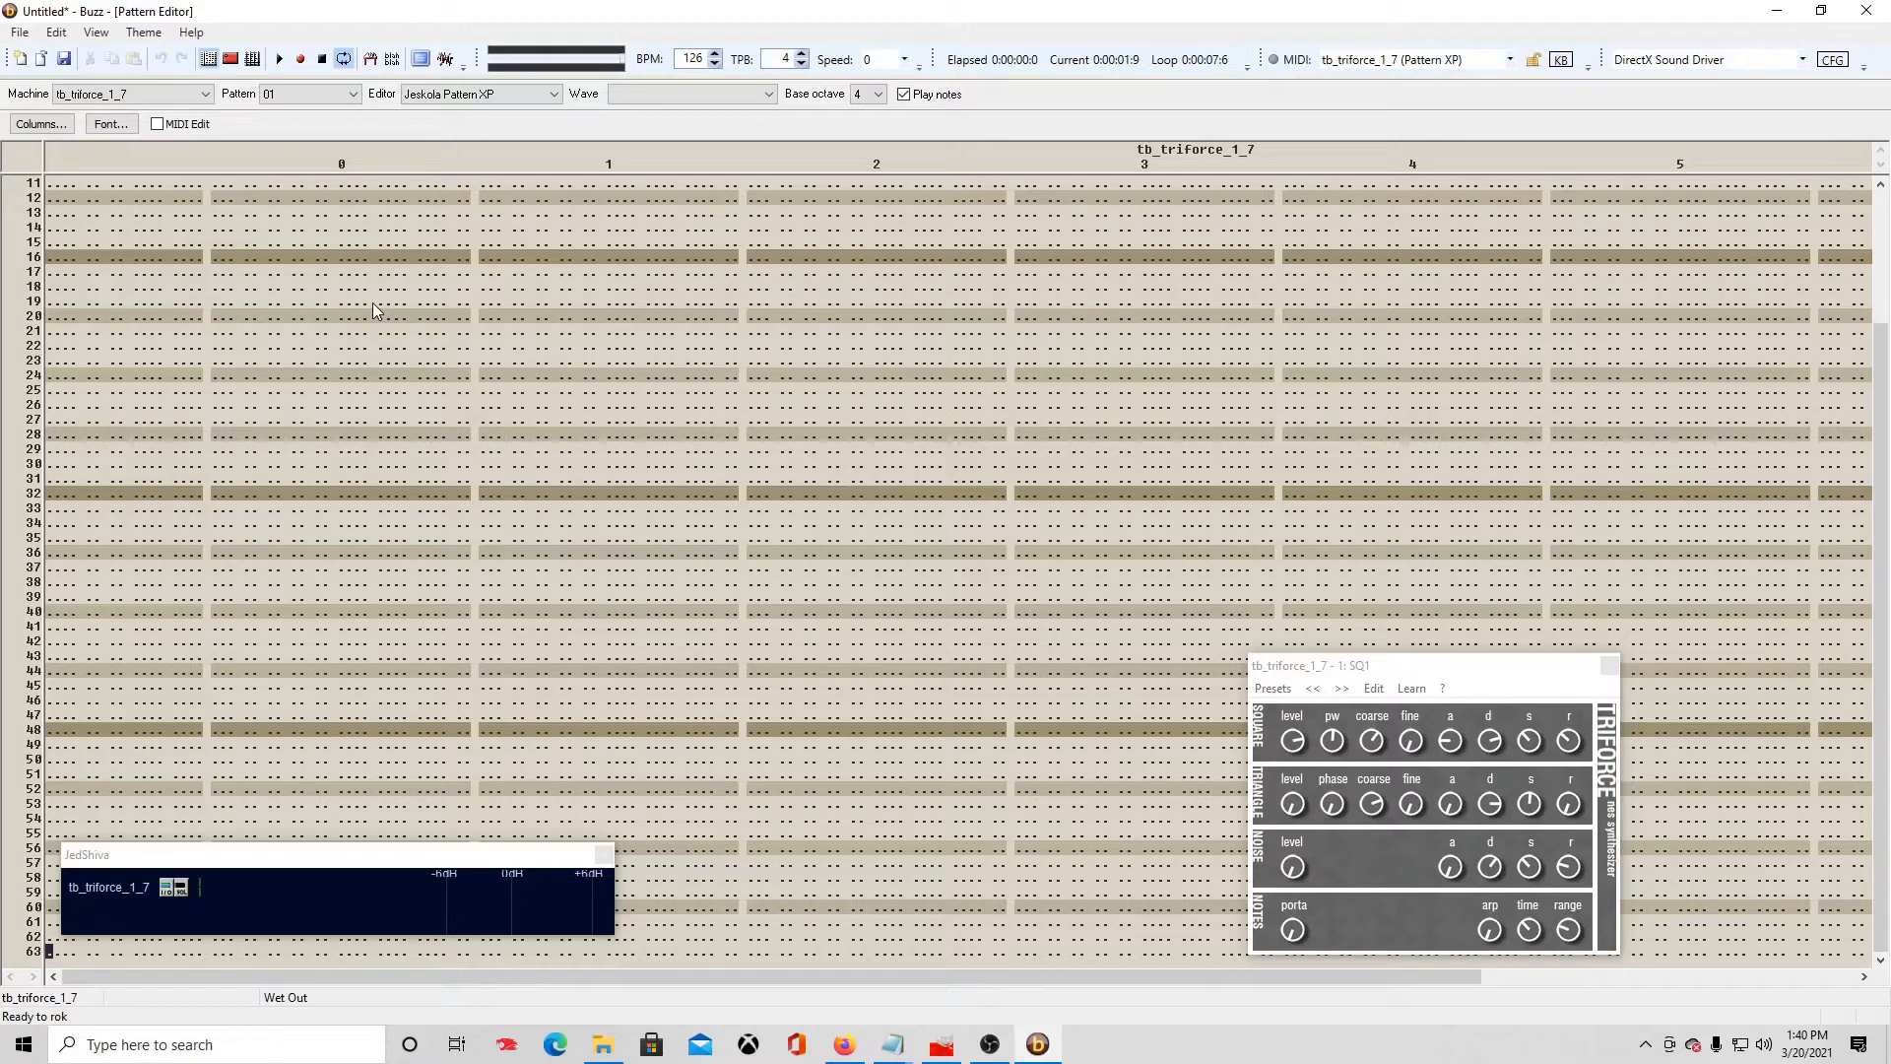
pyautogui.hotkey('ctrl', 'shift', 'Return')
pyautogui.press('Return')
# Step: Place pattern 01 at row 0 of the second tb_triforce_1_7 sequence track
pyautogui.click(254, 59)
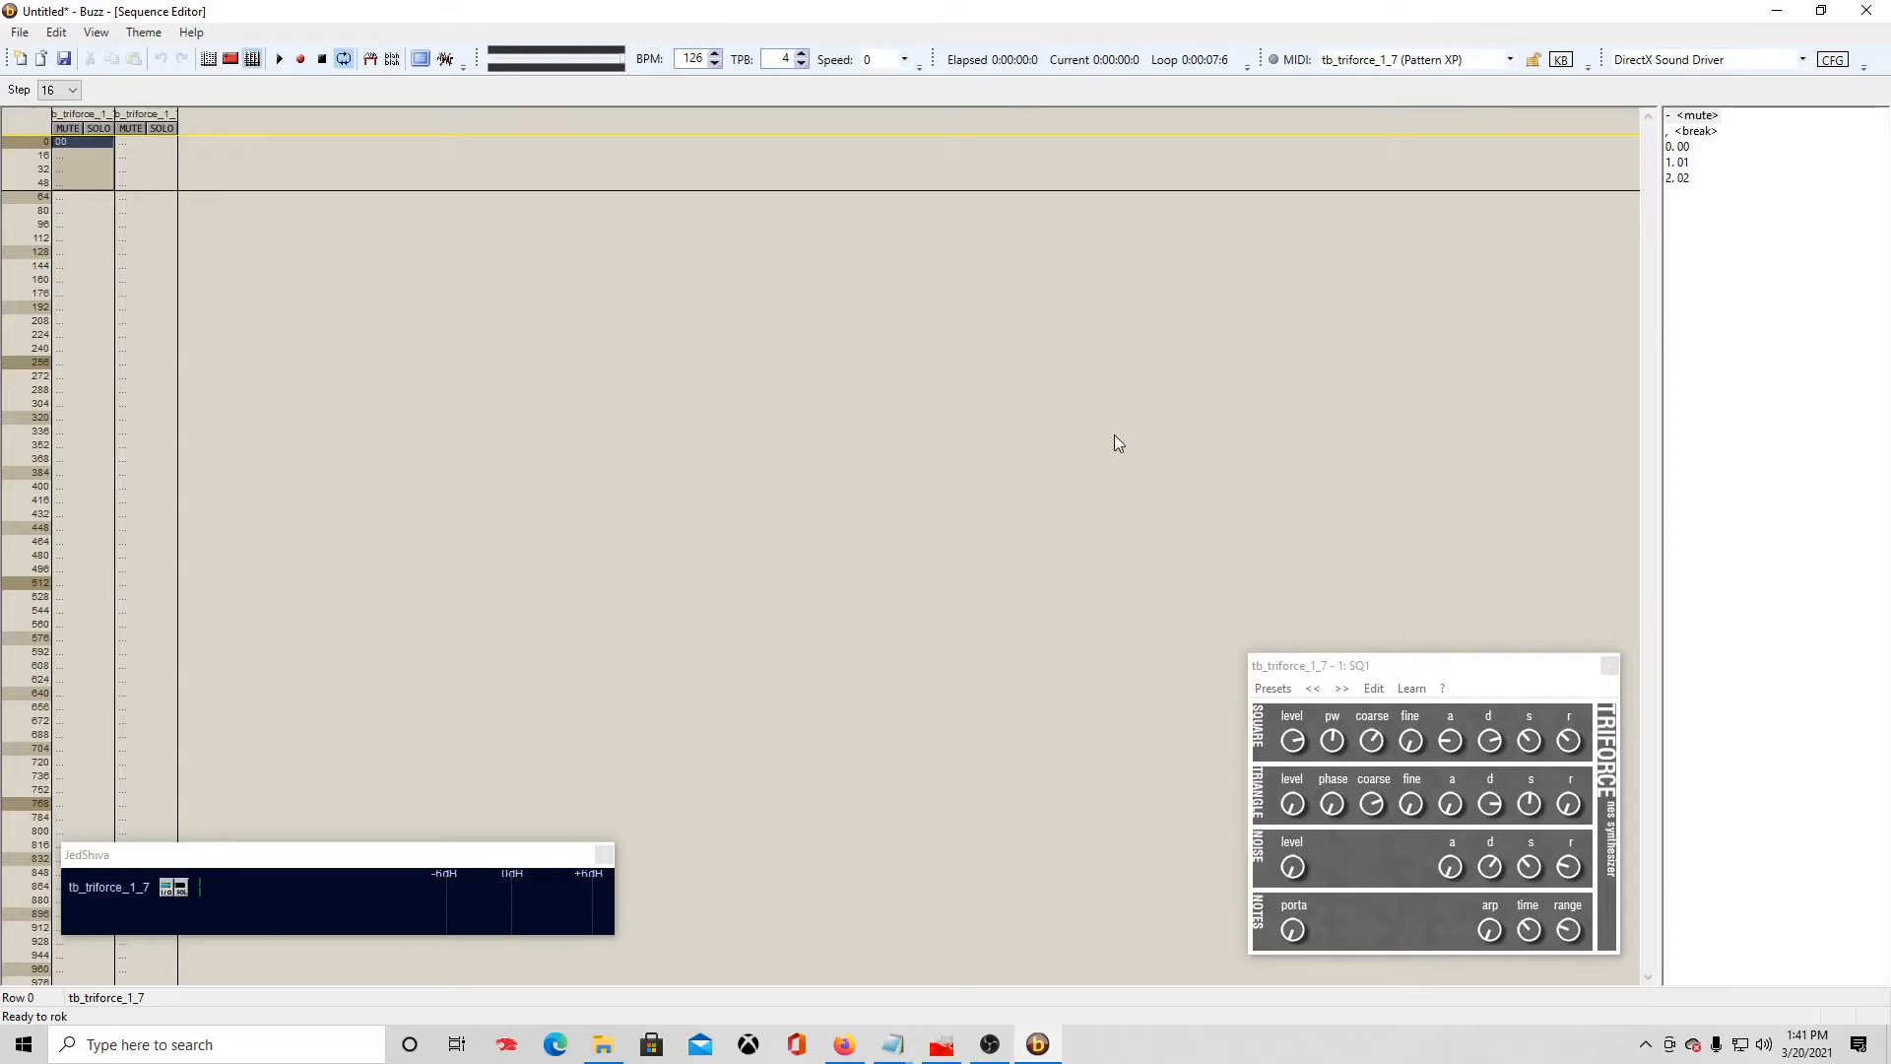
pyautogui.press('Right')
pyautogui.press('Down')
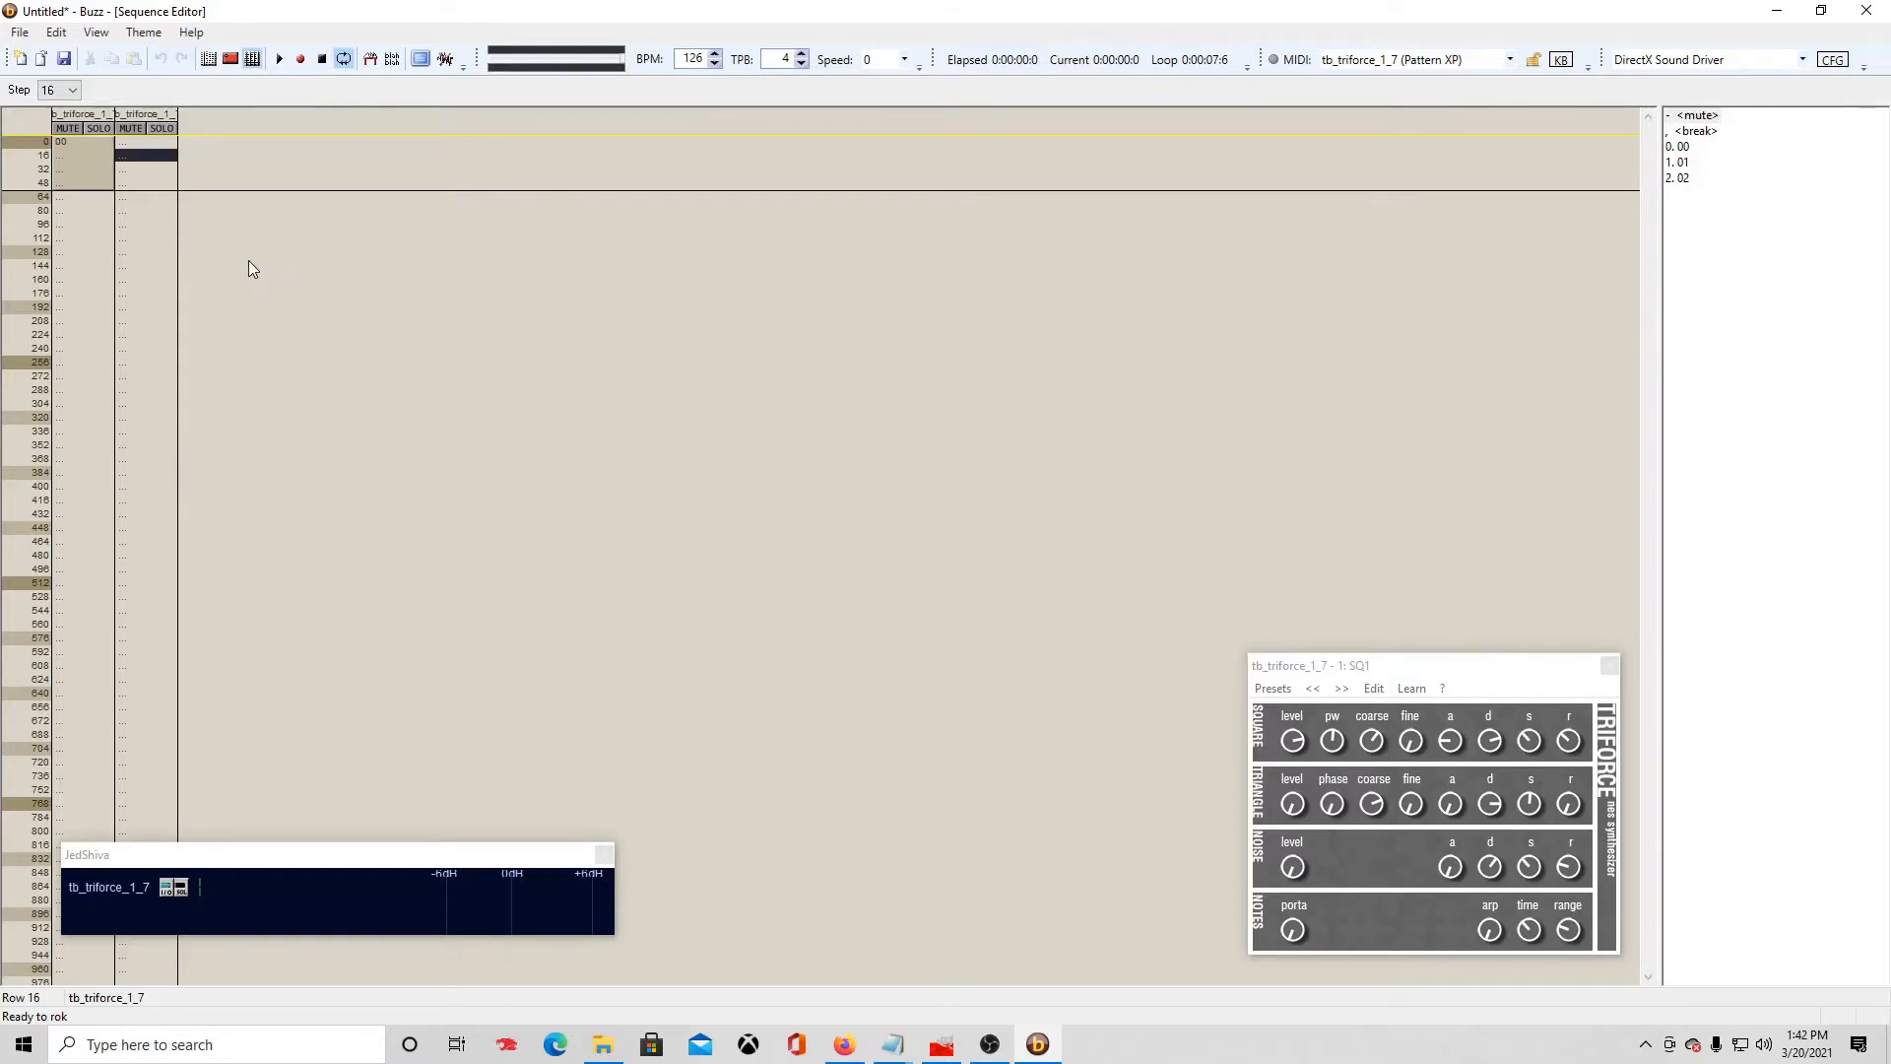
pyautogui.click(140, 146)
pyautogui.press('1')
# Step: Open pattern 01 and enter notes E-4 at row 0, G-4 at row 6 and B-4 at row 12 in track 0
pyautogui.doubleClick(151, 150)
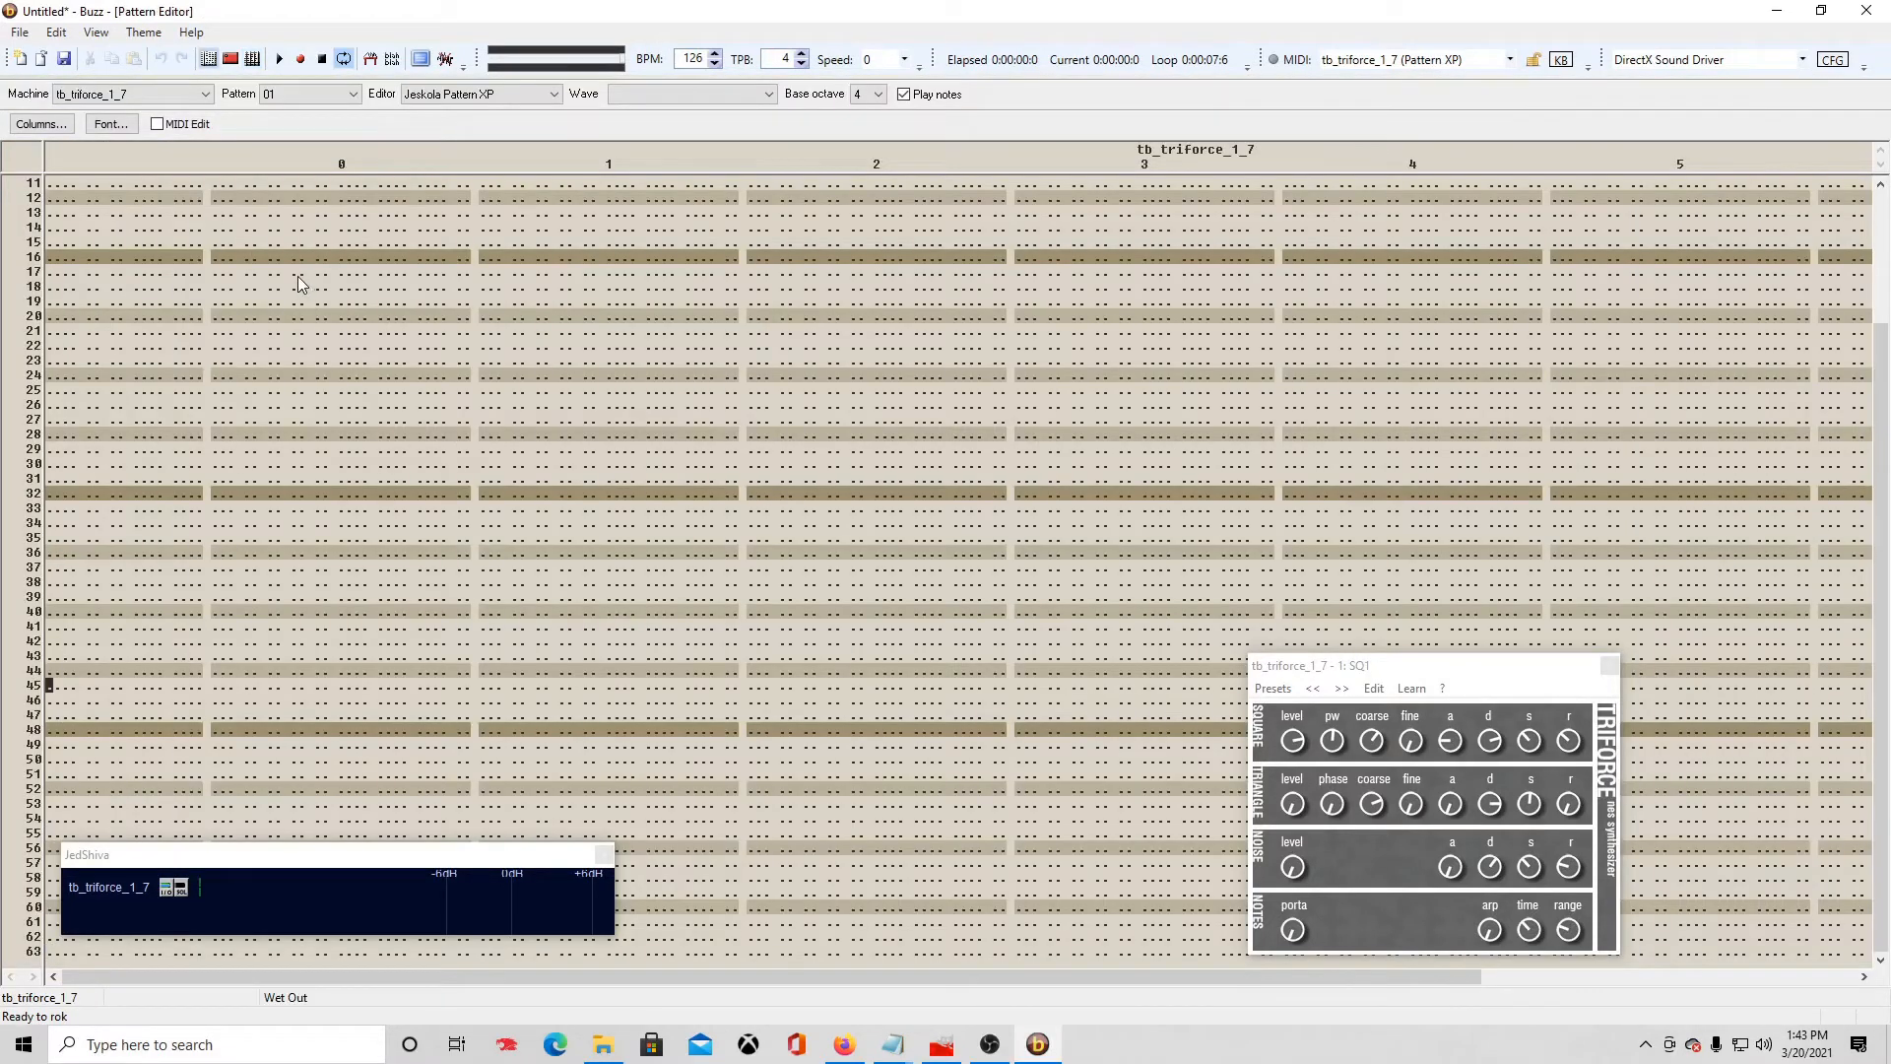
pyautogui.press('pageup')
pyautogui.press('pageup')
pyautogui.press('pageup')
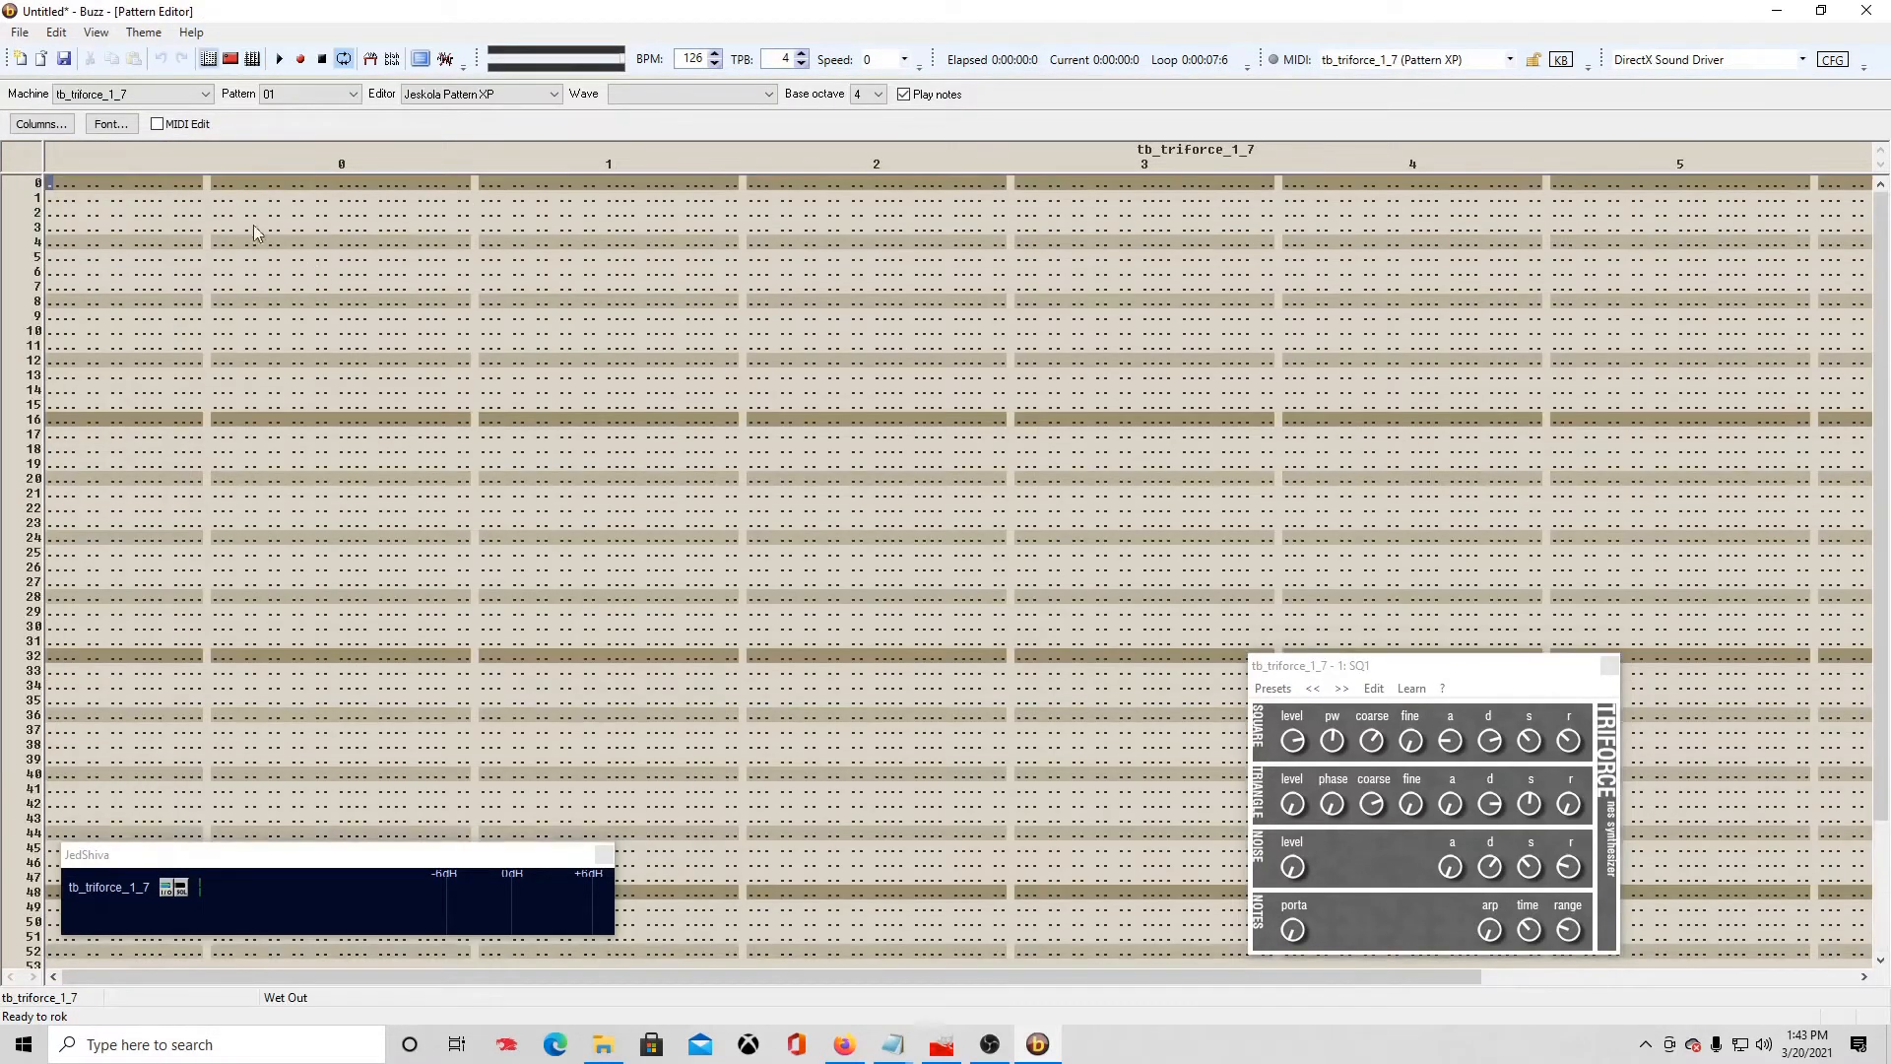
pyautogui.click(216, 185)
pyautogui.press('c')
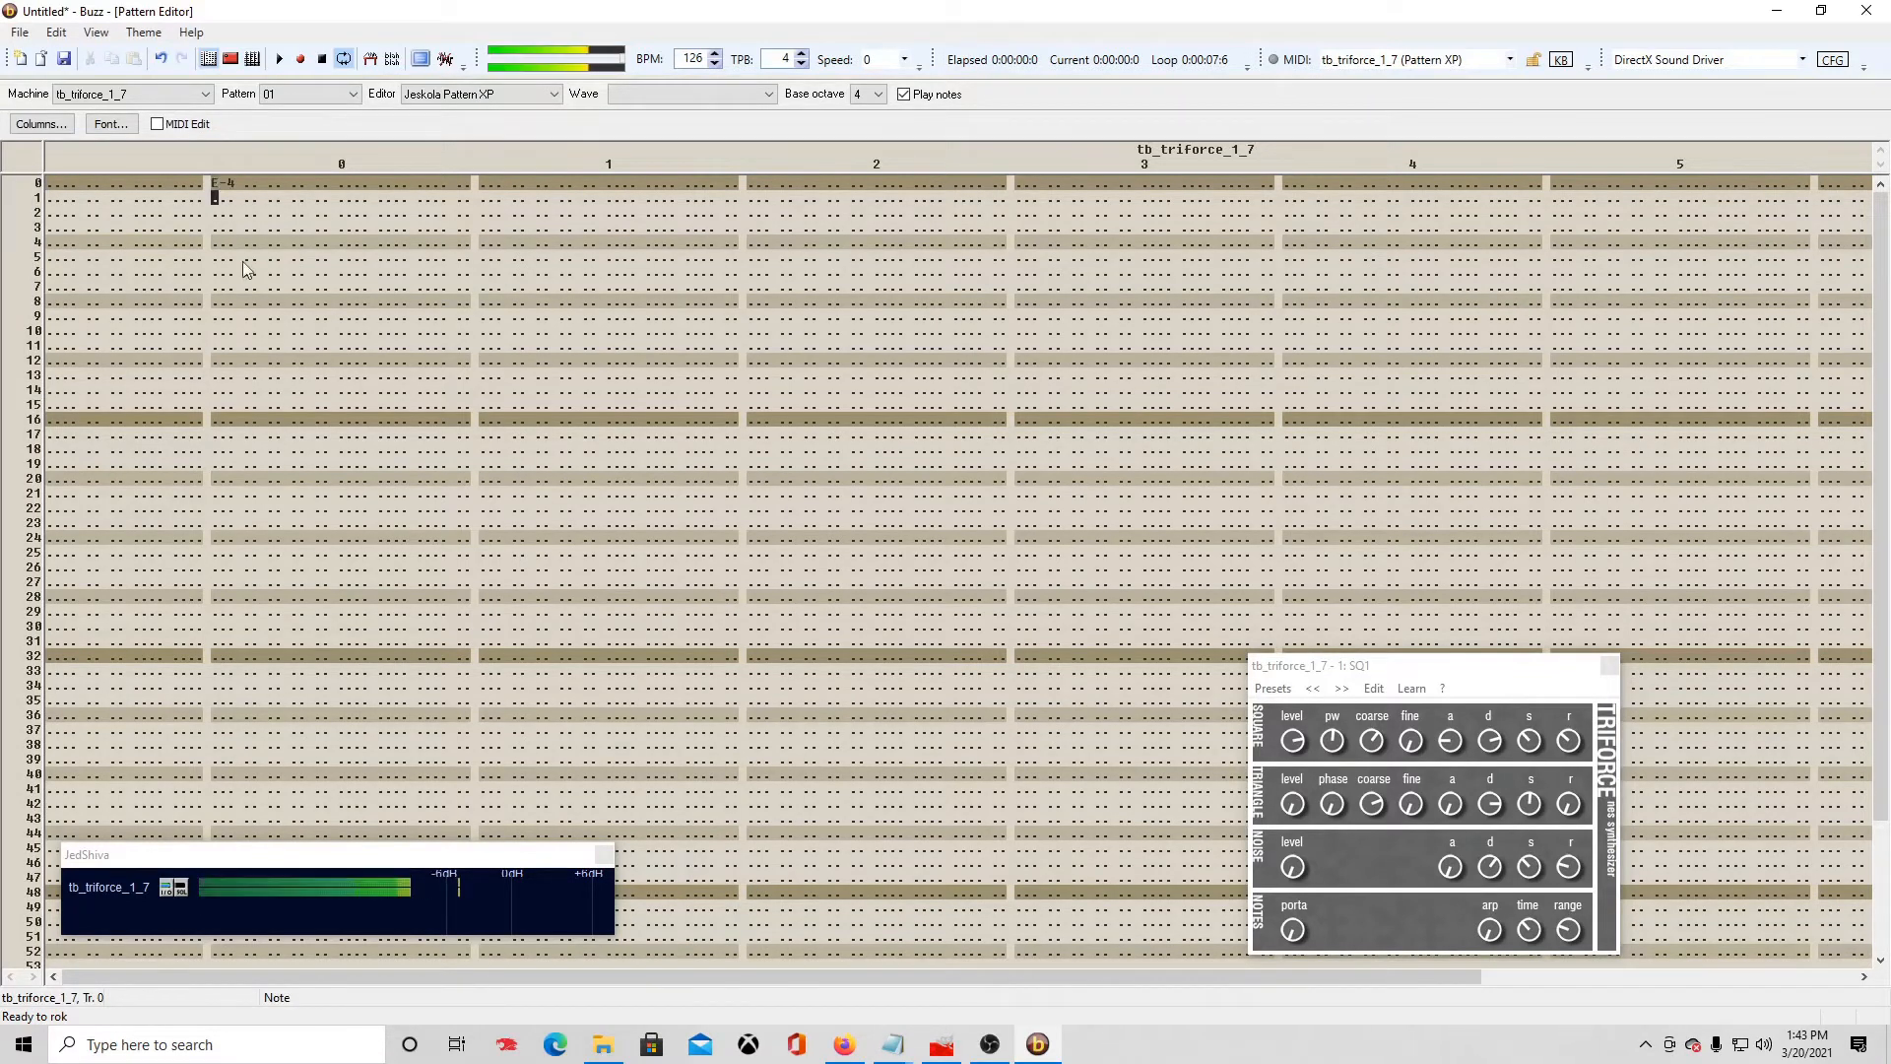
pyautogui.click(219, 273)
pyautogui.press('b')
pyautogui.press('m')
# Step: Enter notes E-4 at row 32, G-4 at row 38 and B-4 at row 48 in track 0 of pattern 01
pyautogui.click(217, 655)
pyautogui.press('c')
pyautogui.press('Down')
pyautogui.press('Down')
pyautogui.press('Down')
pyautogui.press('Down')
pyautogui.press('Down')
pyautogui.press('b')
pyautogui.press('Down')
pyautogui.press('Down')
pyautogui.press('Down')
pyautogui.press('Down')
pyautogui.press('Down')
pyautogui.press('Down')
pyautogui.press('Down')
pyautogui.press('Down')
pyautogui.press('Down')
pyautogui.press('Down')
pyautogui.press('Down')
pyautogui.press('Down')
pyautogui.press('Down')
pyautogui.press('Down')
pyautogui.press('Down')
pyautogui.press('Down')
pyautogui.press('Down')
pyautogui.press('Down')
pyautogui.press('Down')
pyautogui.press('Down')
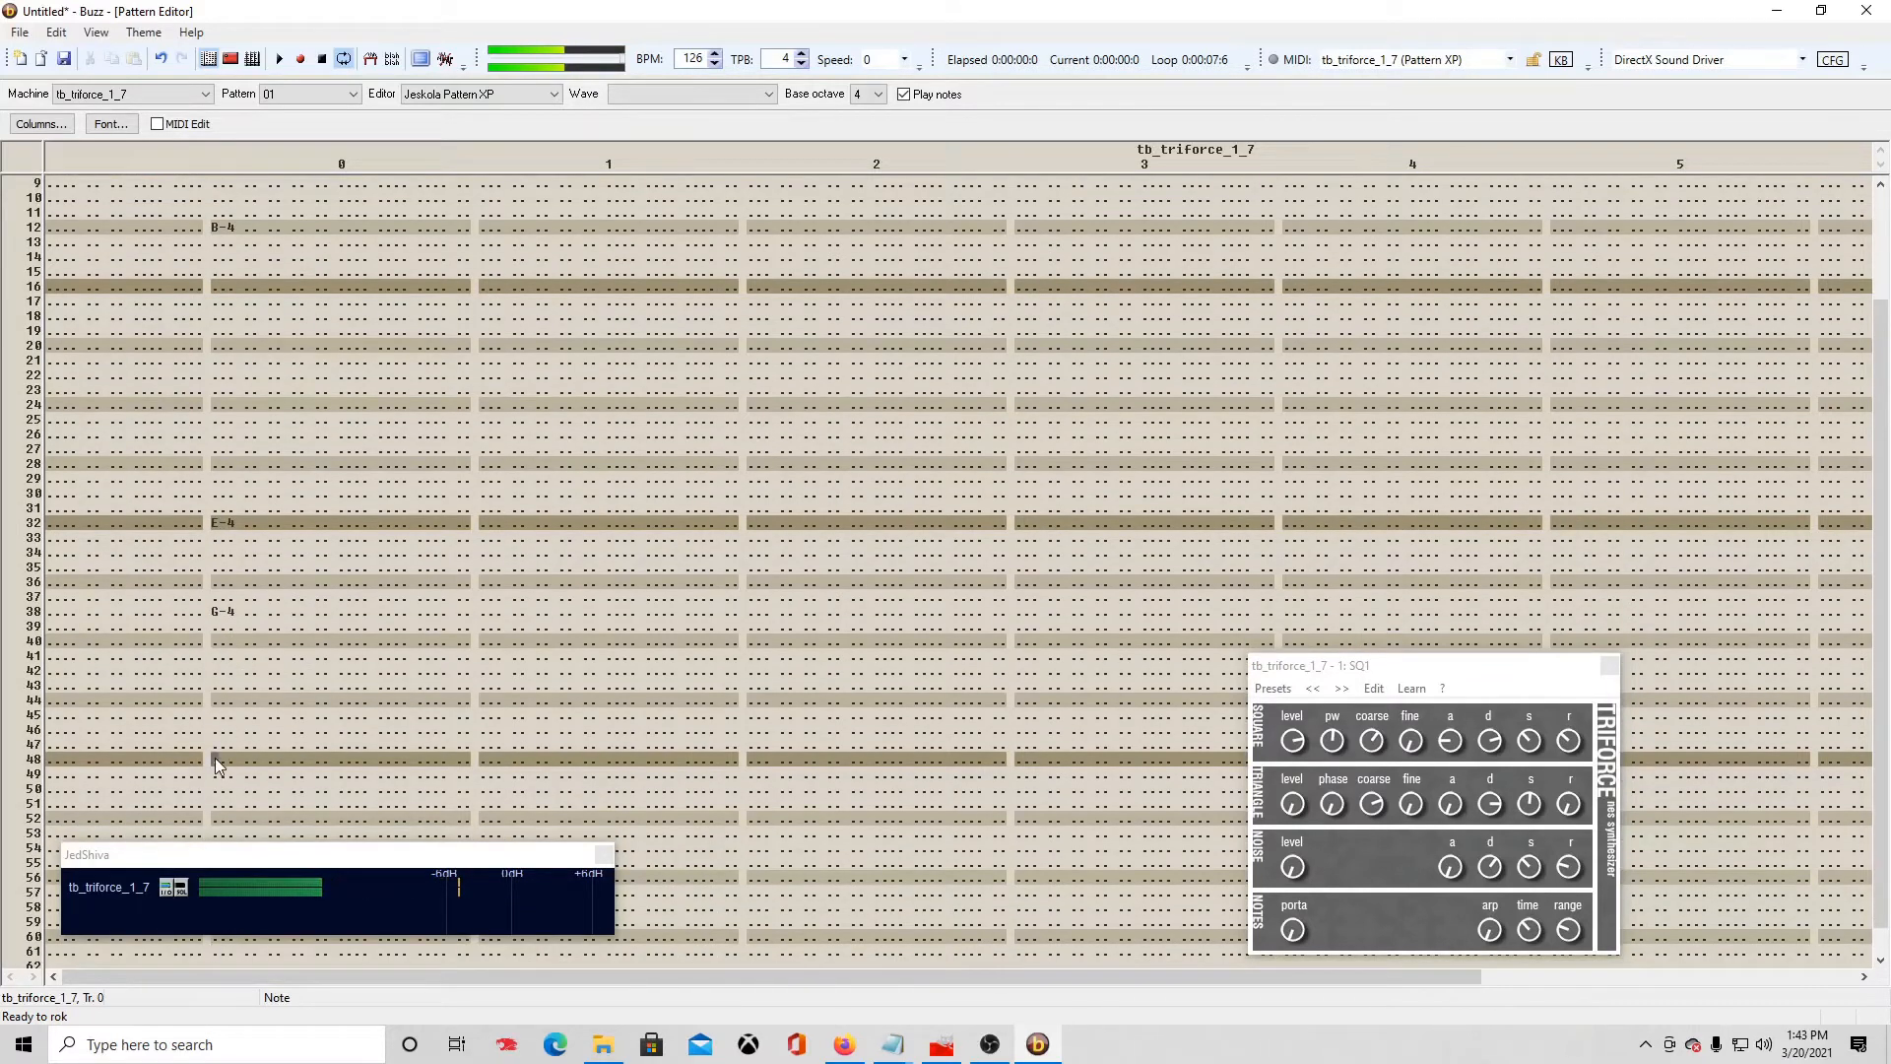
pyautogui.click(214, 758)
pyautogui.press('m')
# Step: Play the song, delete four empty rows from row 41 in track 0 to move B-4 up to row 44, and stop playback
pyautogui.click(280, 61)
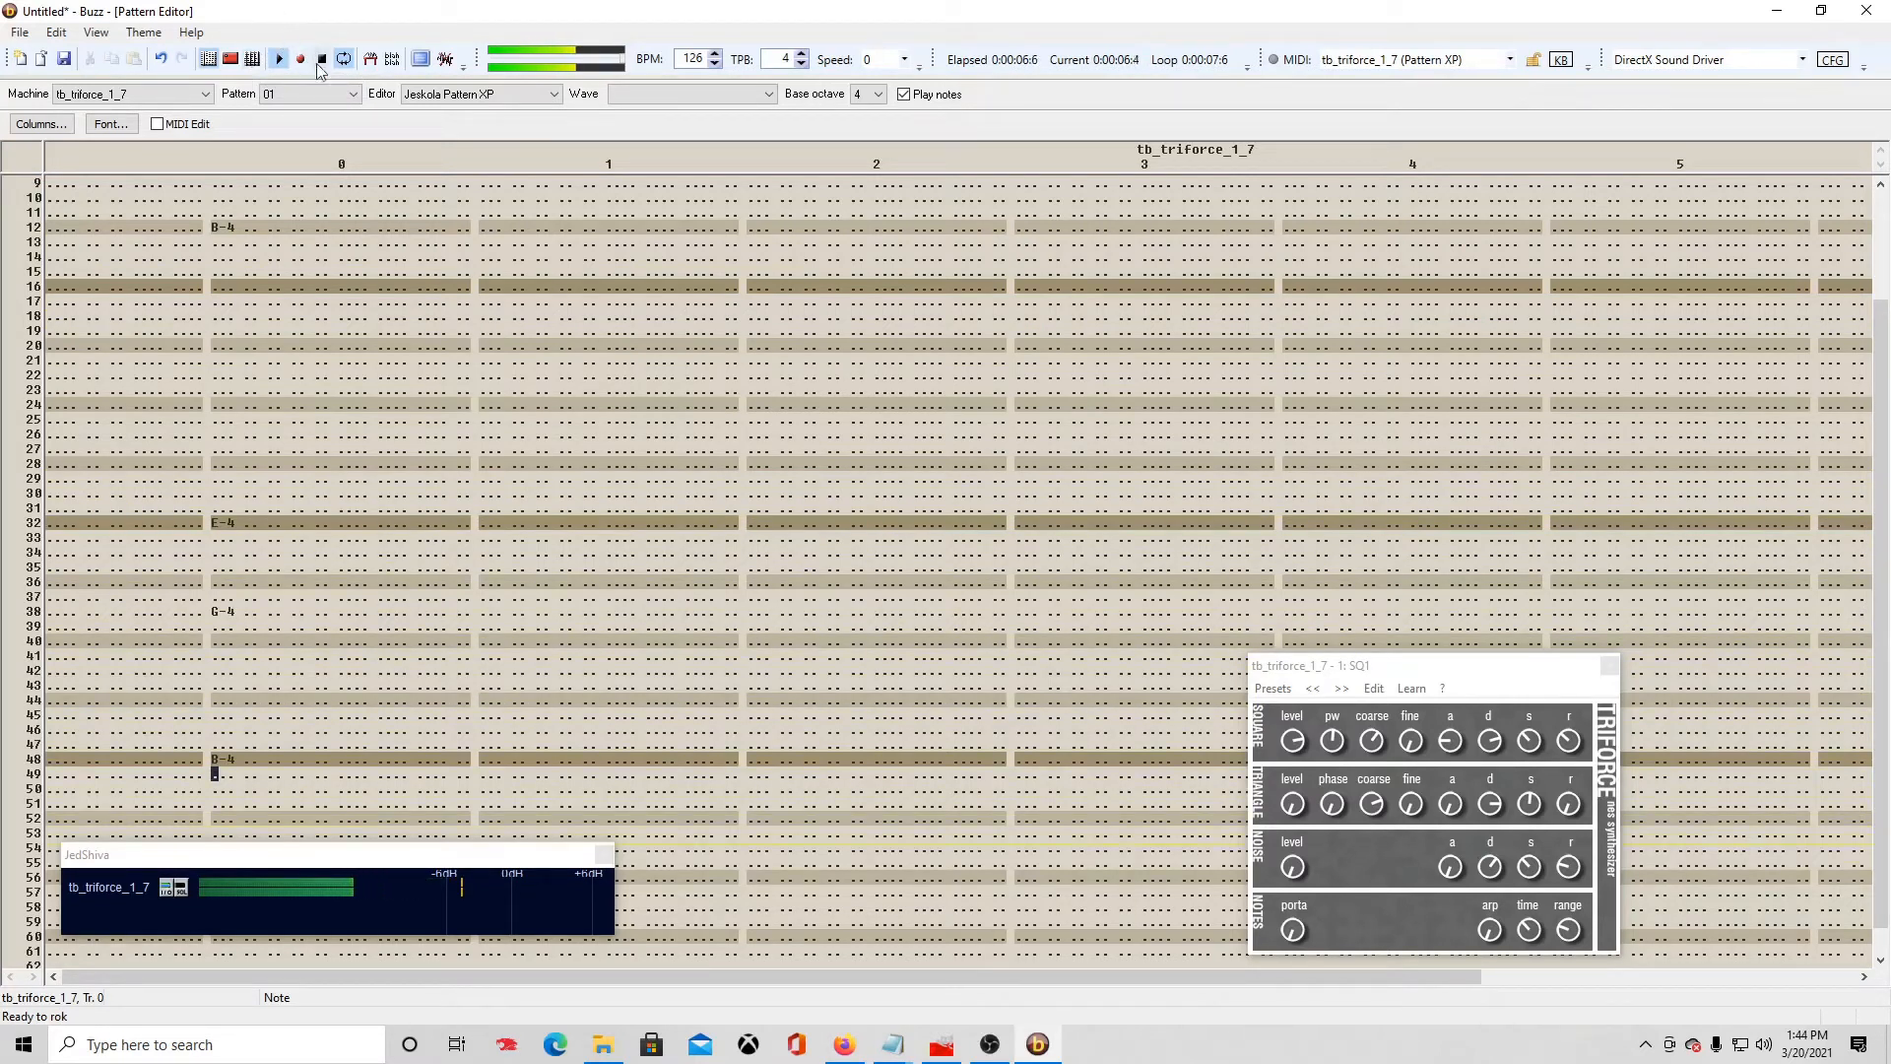
pyautogui.click(214, 655)
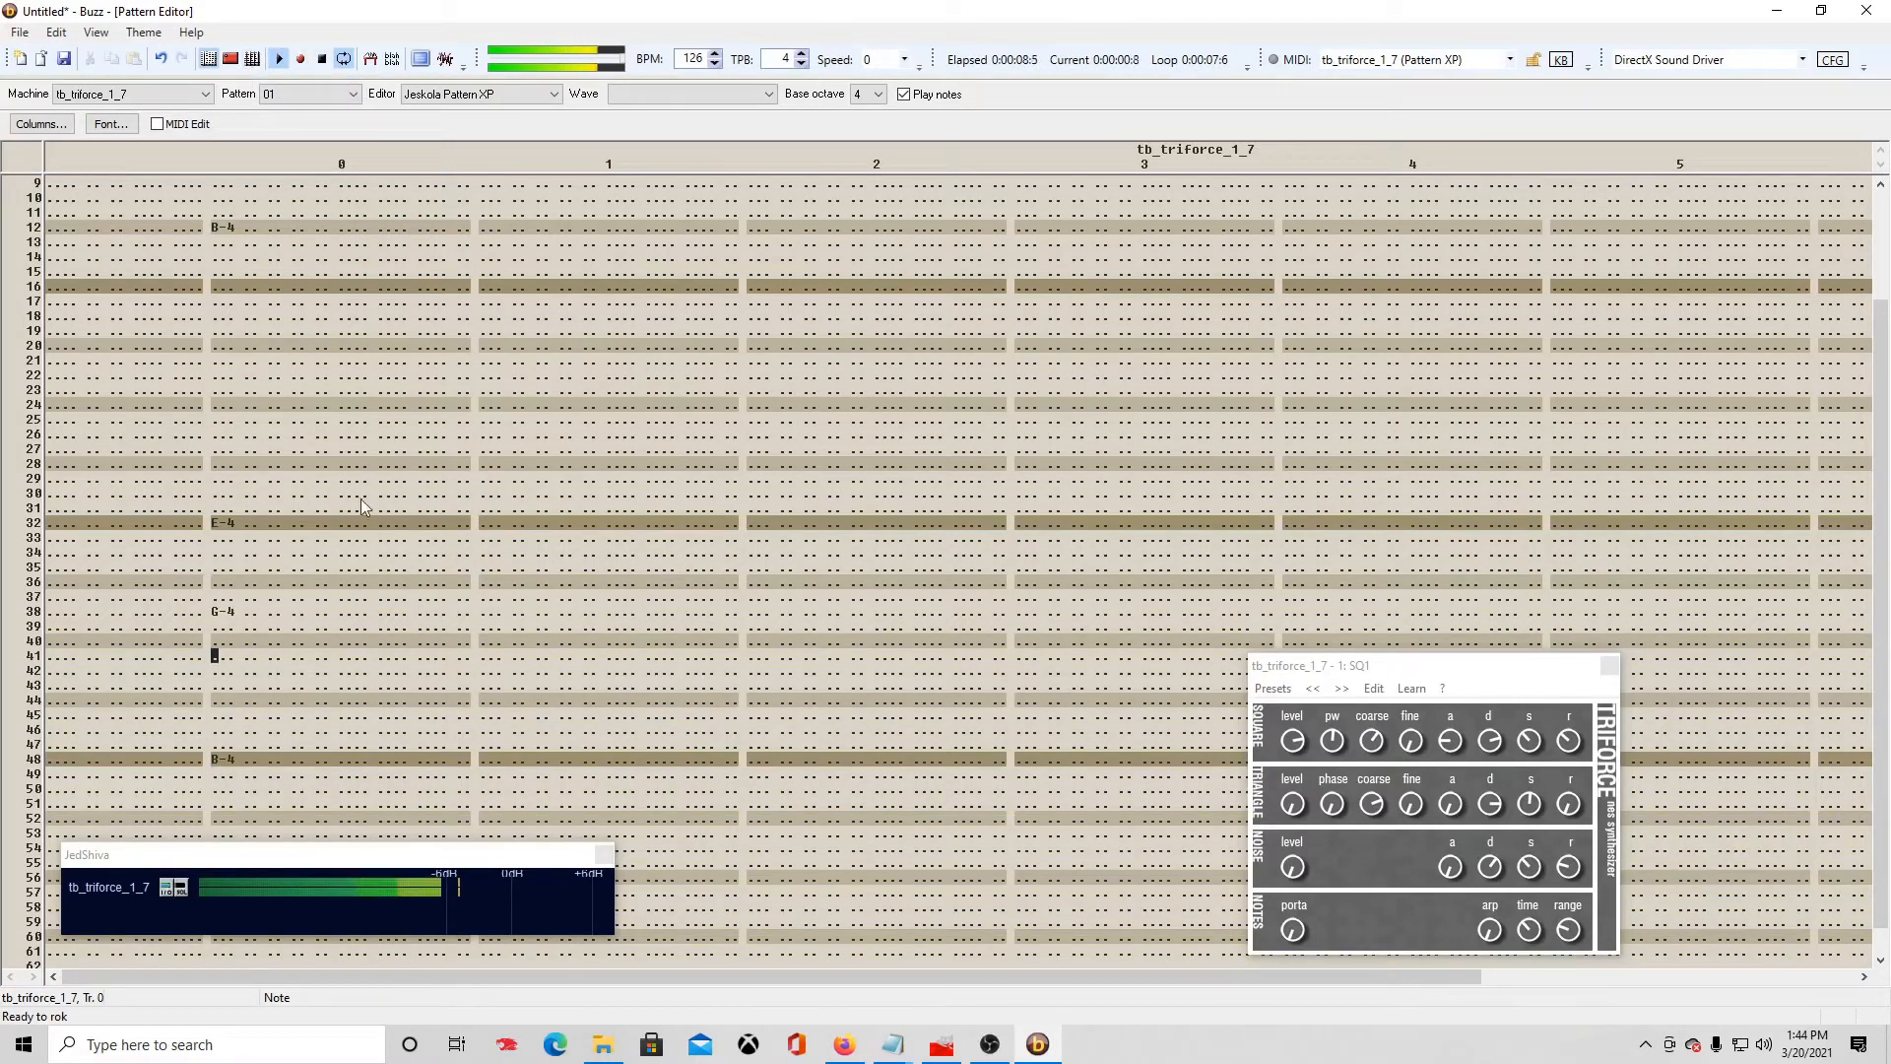
pyautogui.press('Delete')
pyautogui.press('Delete')
pyautogui.press('Delete')
pyautogui.press('Delete')
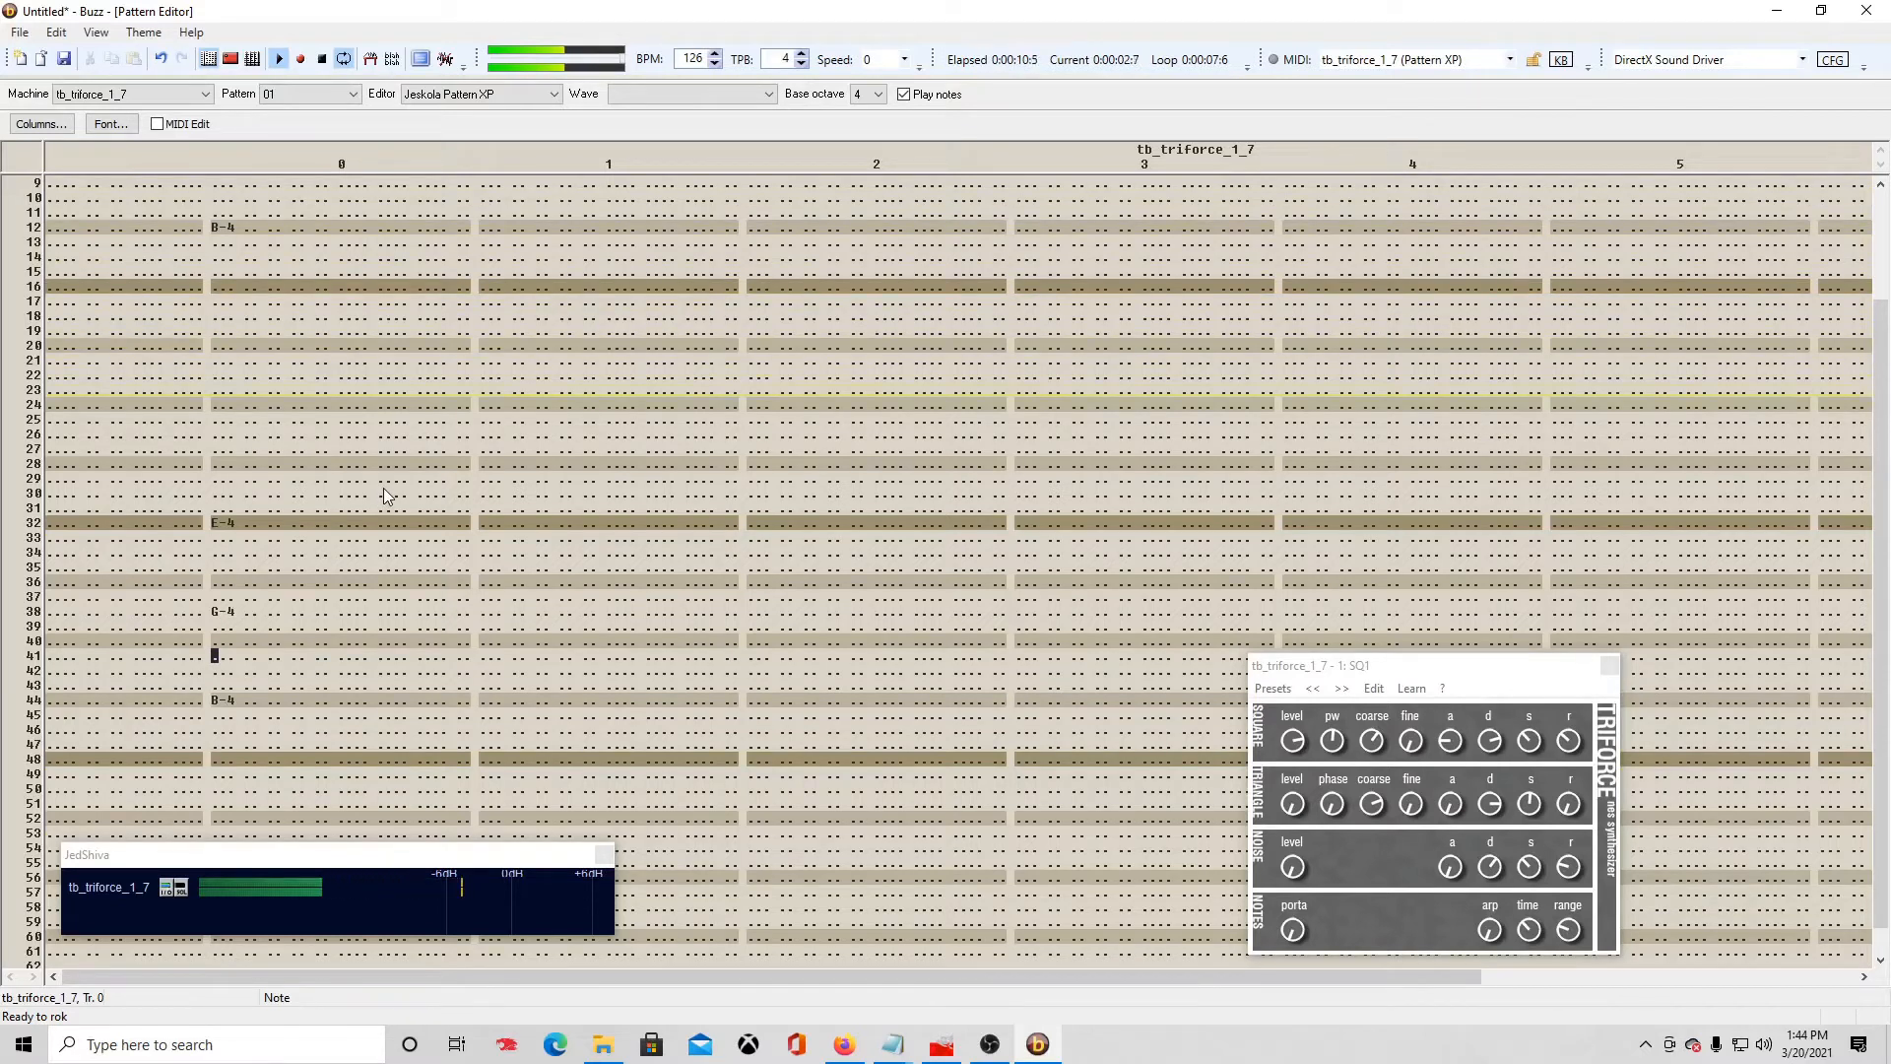
pyautogui.click(322, 61)
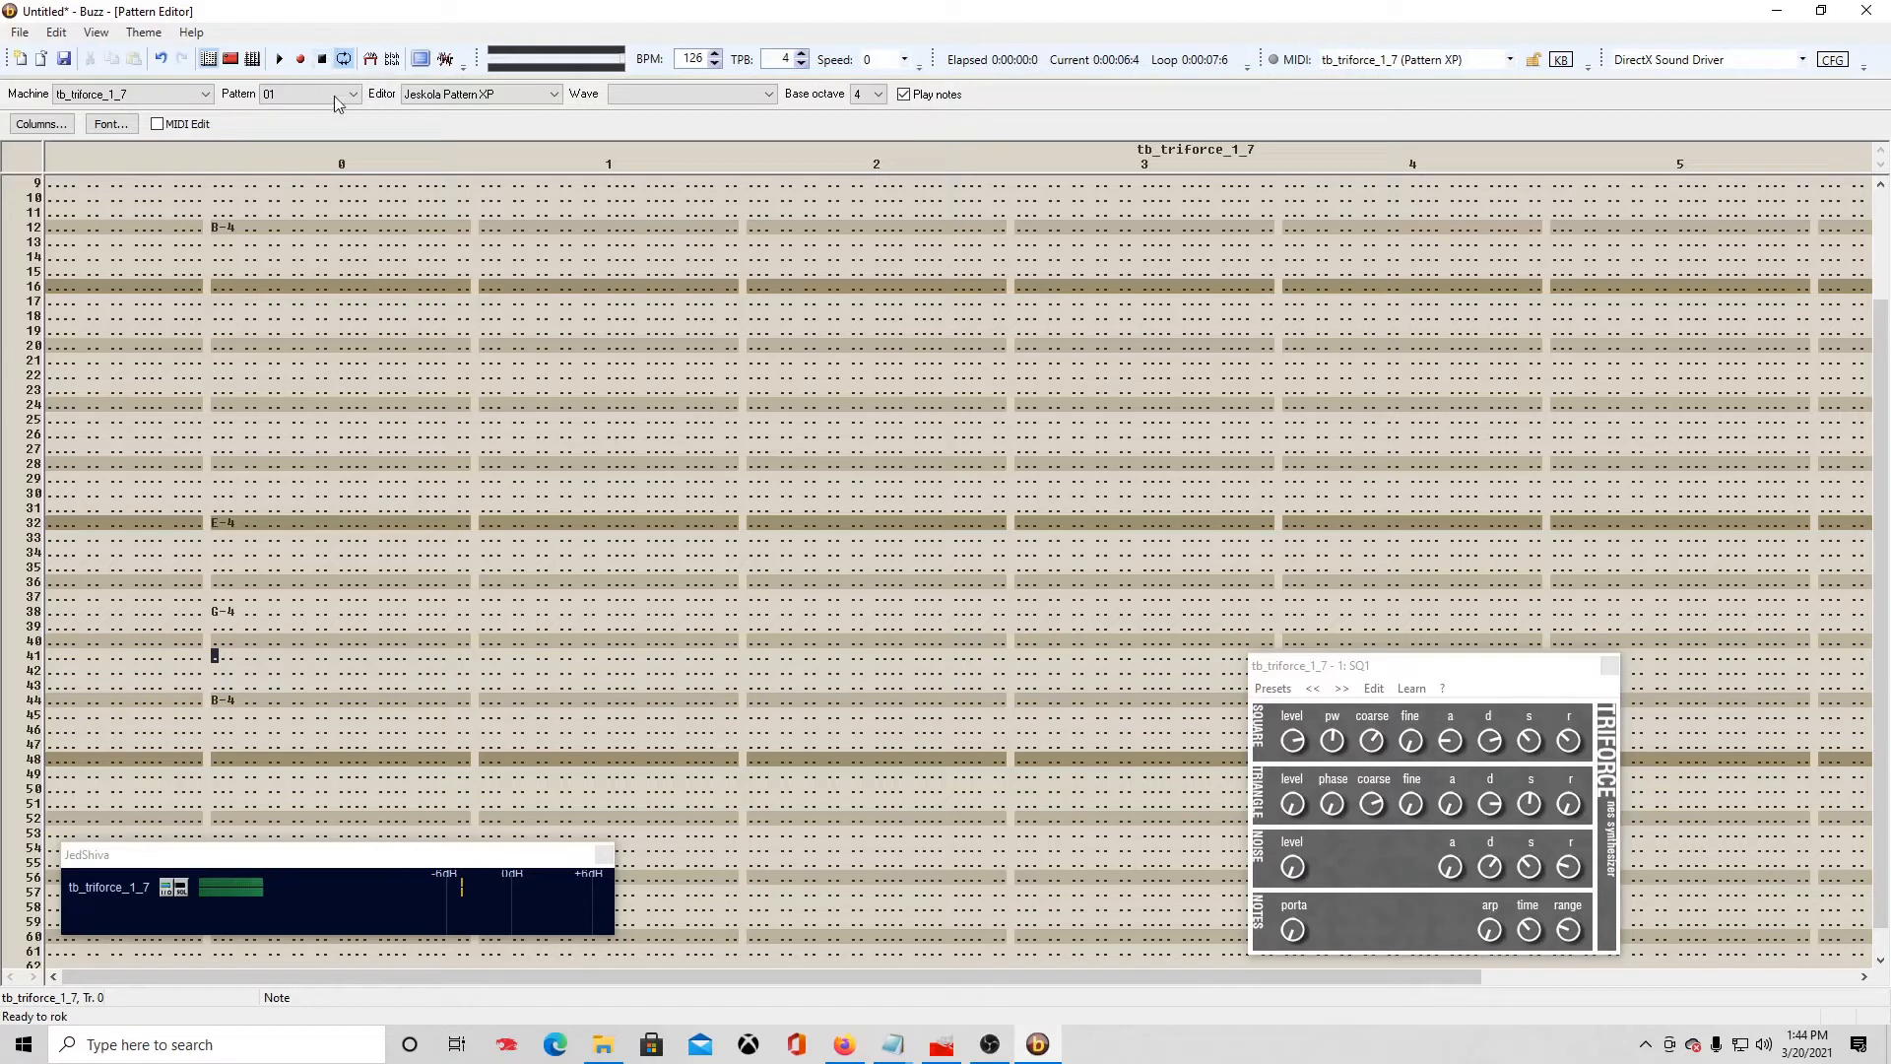
# Step: With the sequence position at row 0, enable Auto Learn on tb_triforce_1_7 and check the learned pulsewidth and square level parameters
pyautogui.click(252, 60)
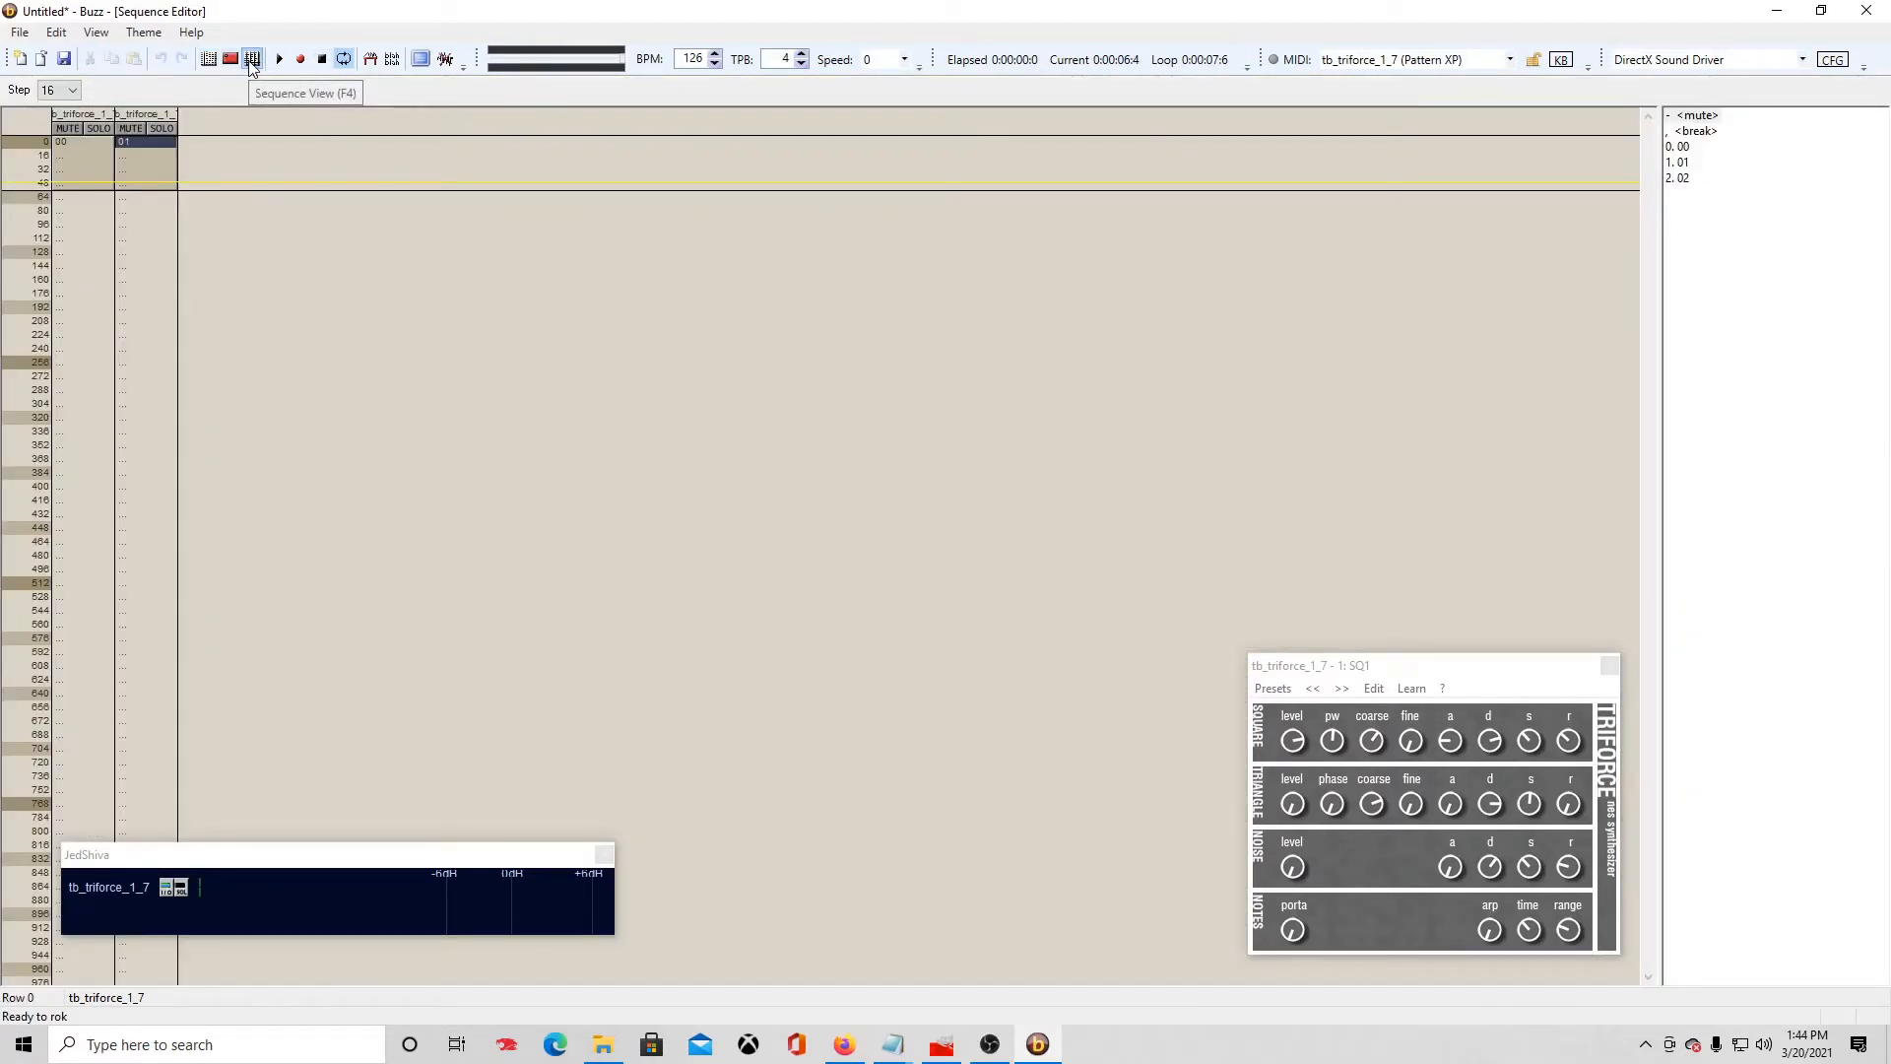
pyautogui.click(26, 144)
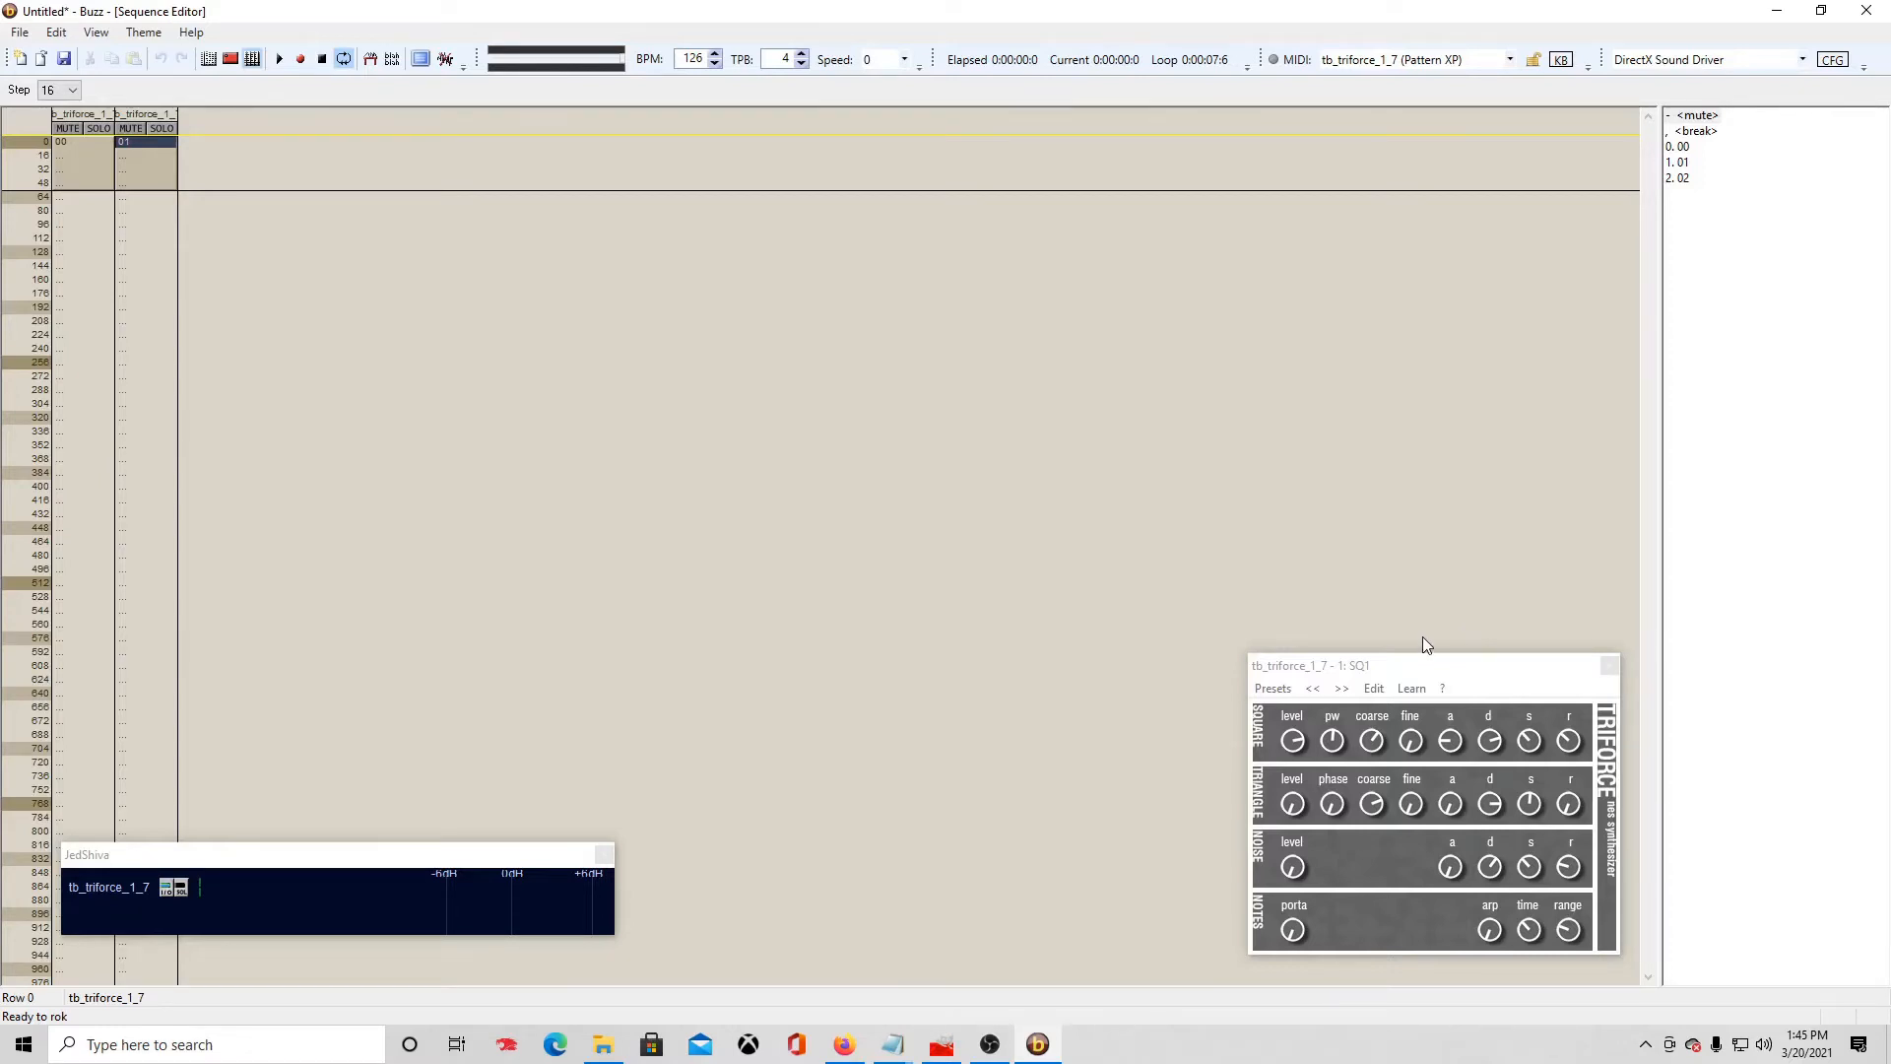
pyautogui.click(1411, 690)
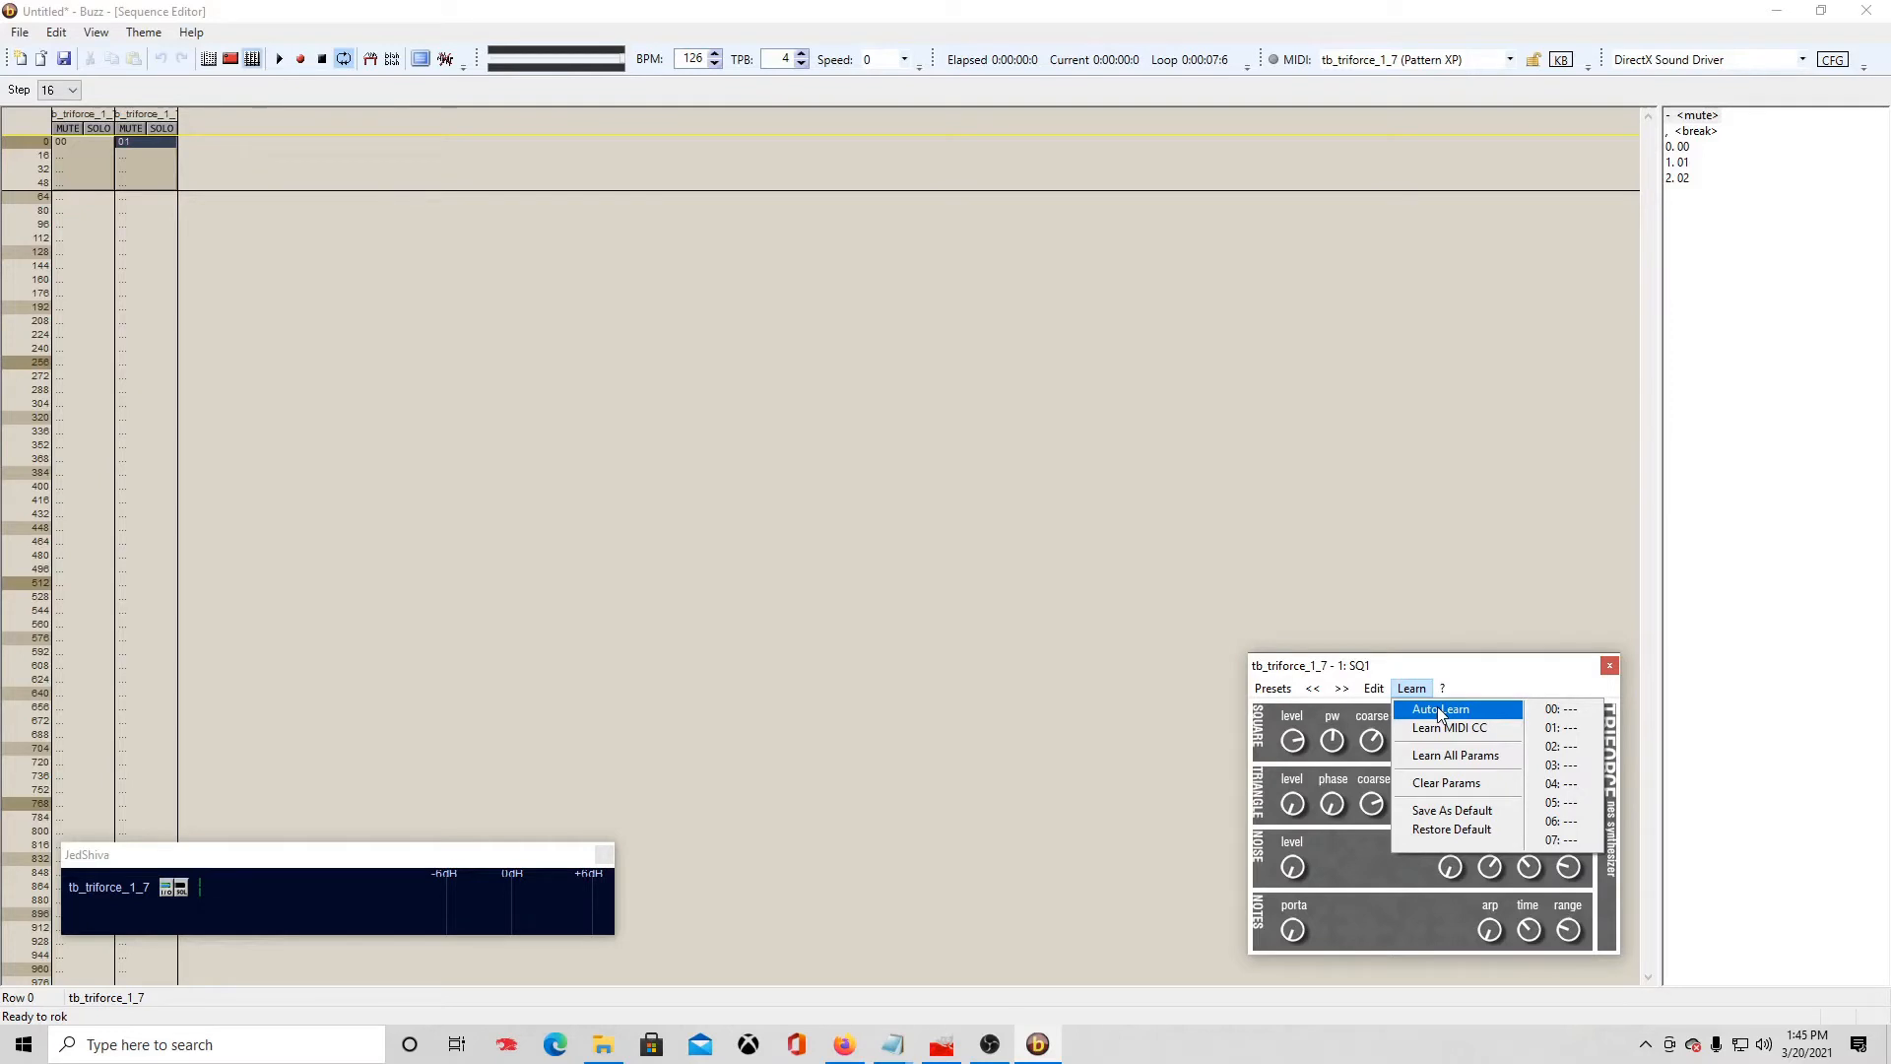
pyautogui.click(1438, 706)
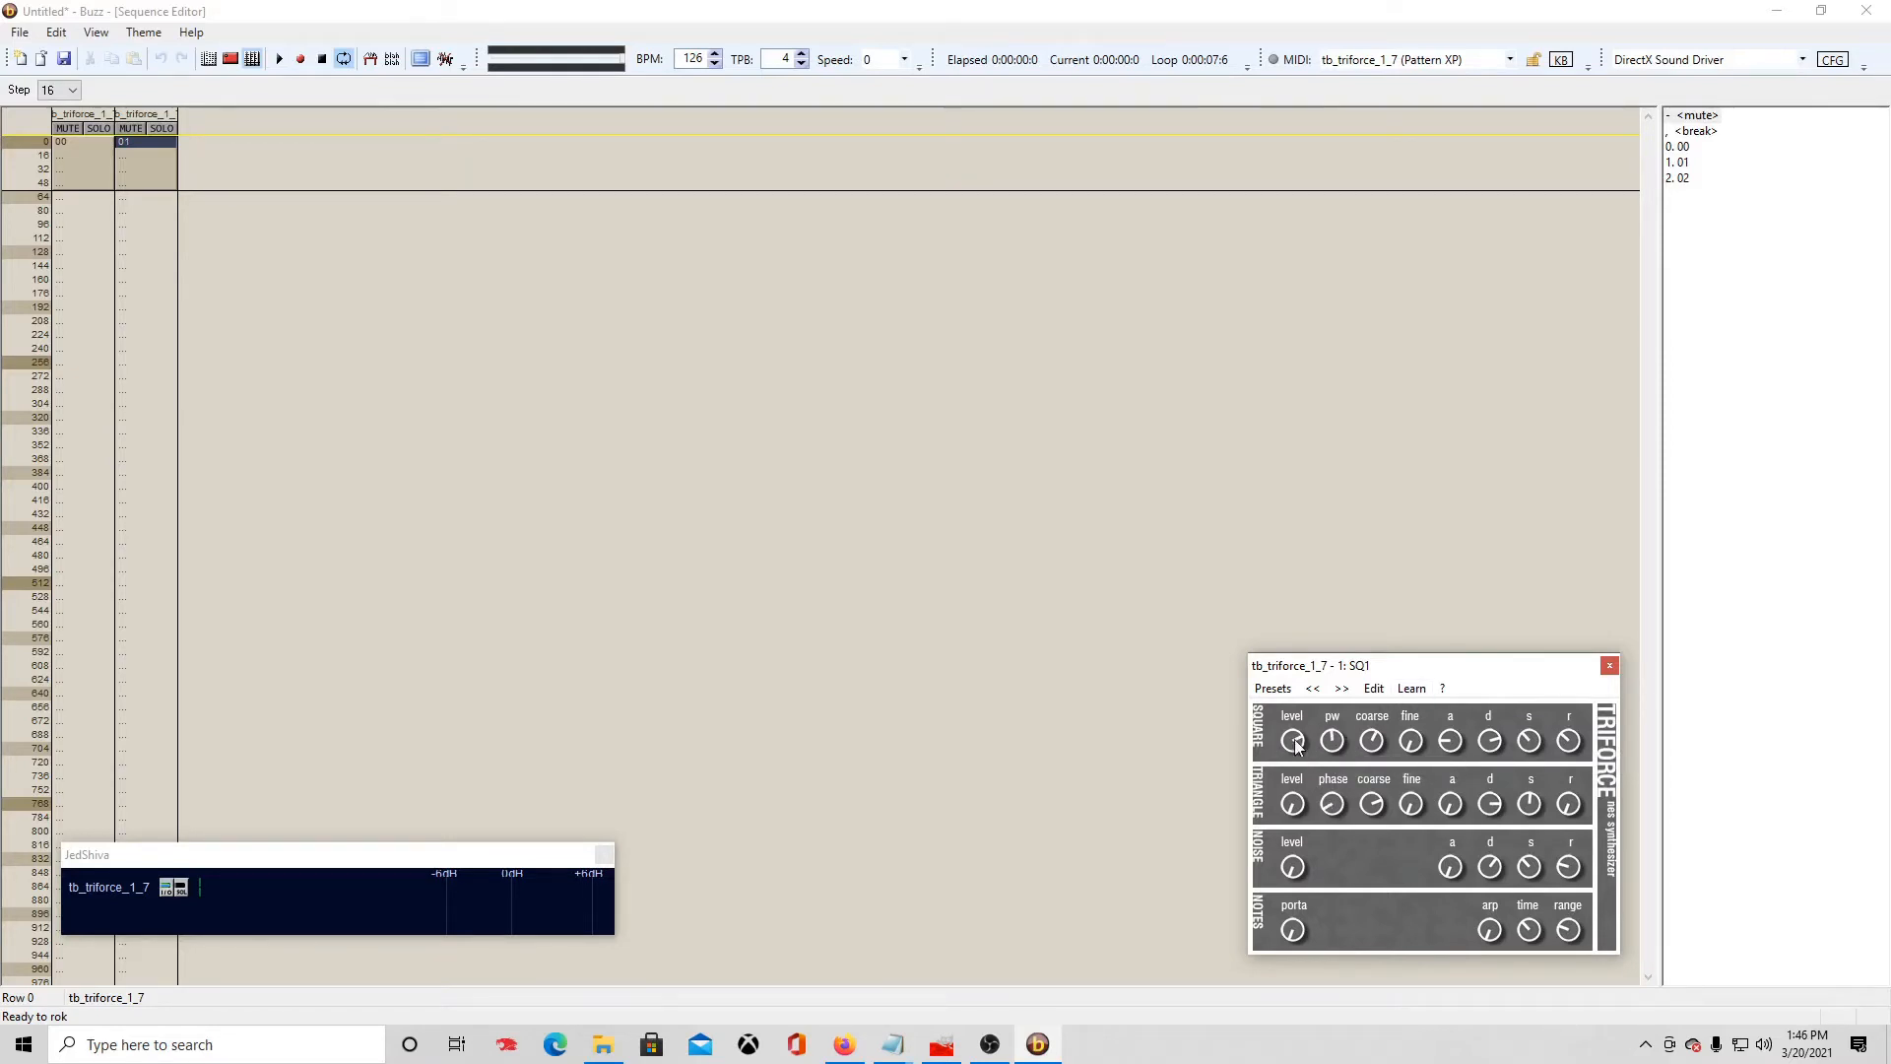
pyautogui.click(1410, 687)
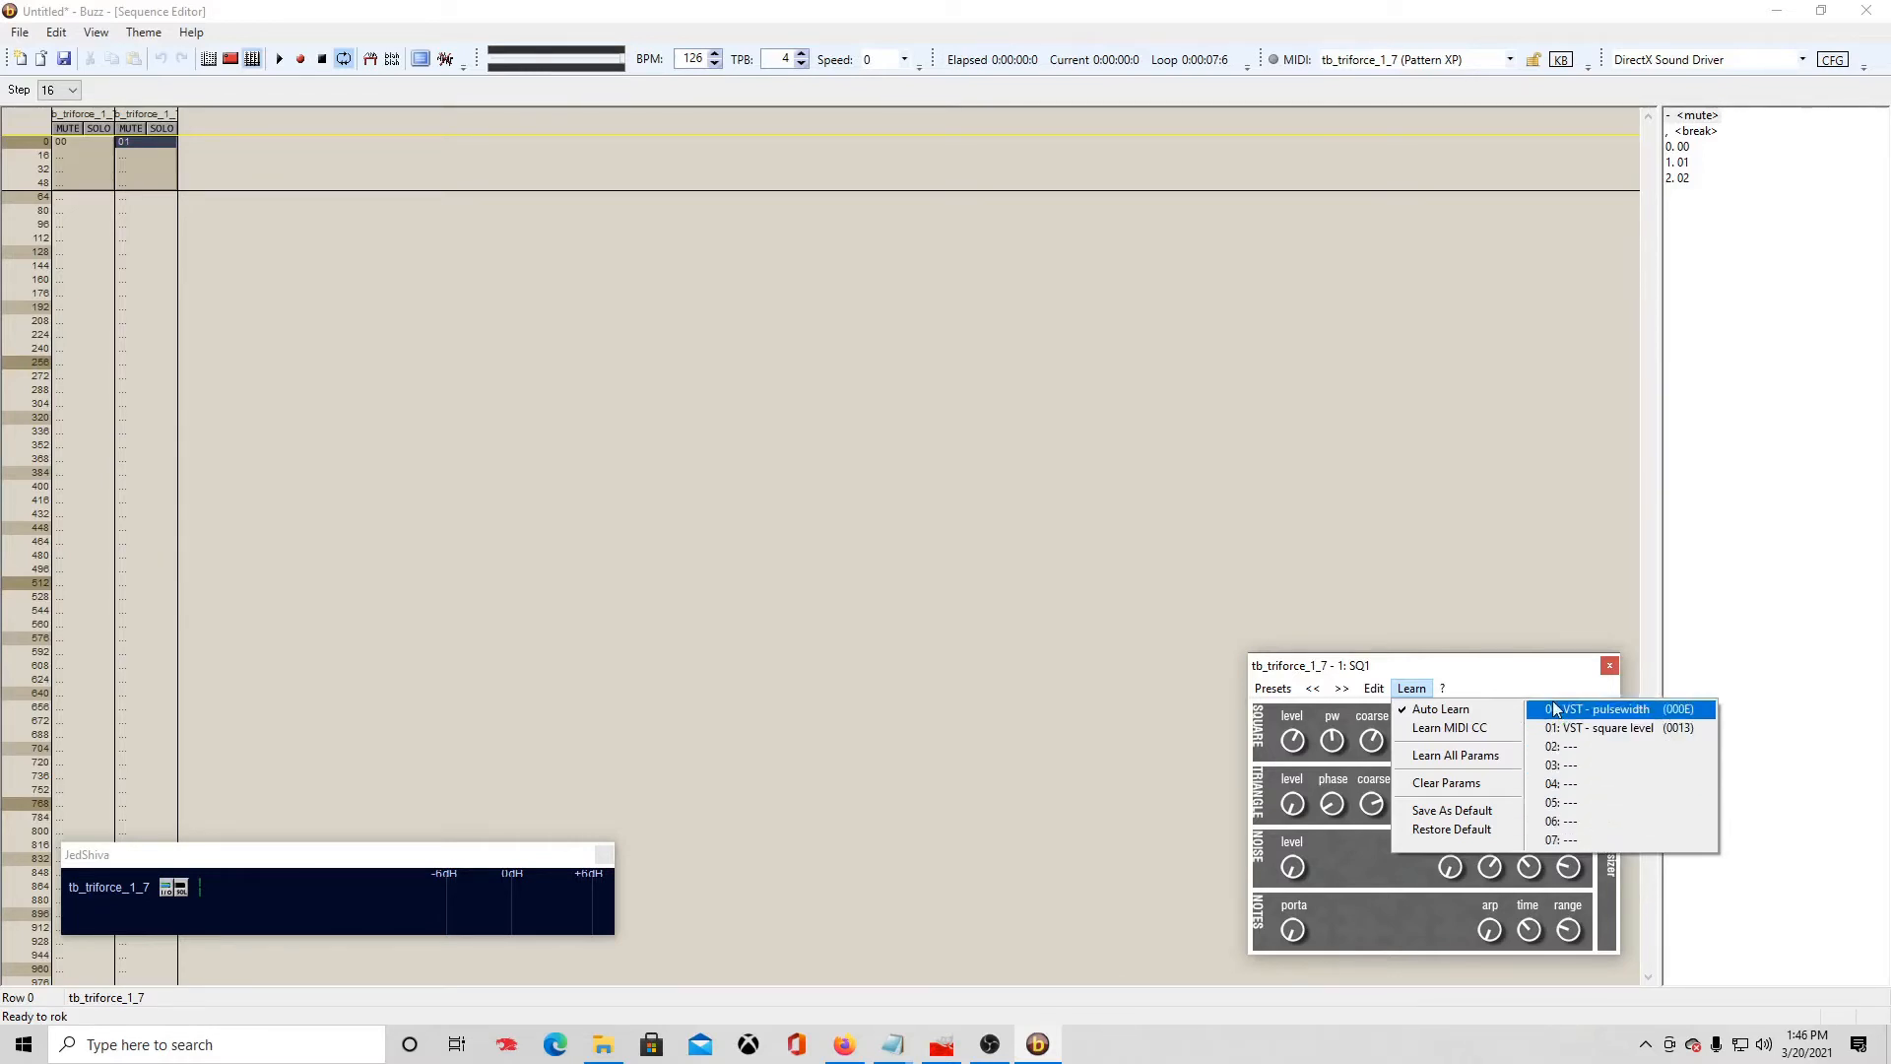
pyautogui.click(1435, 666)
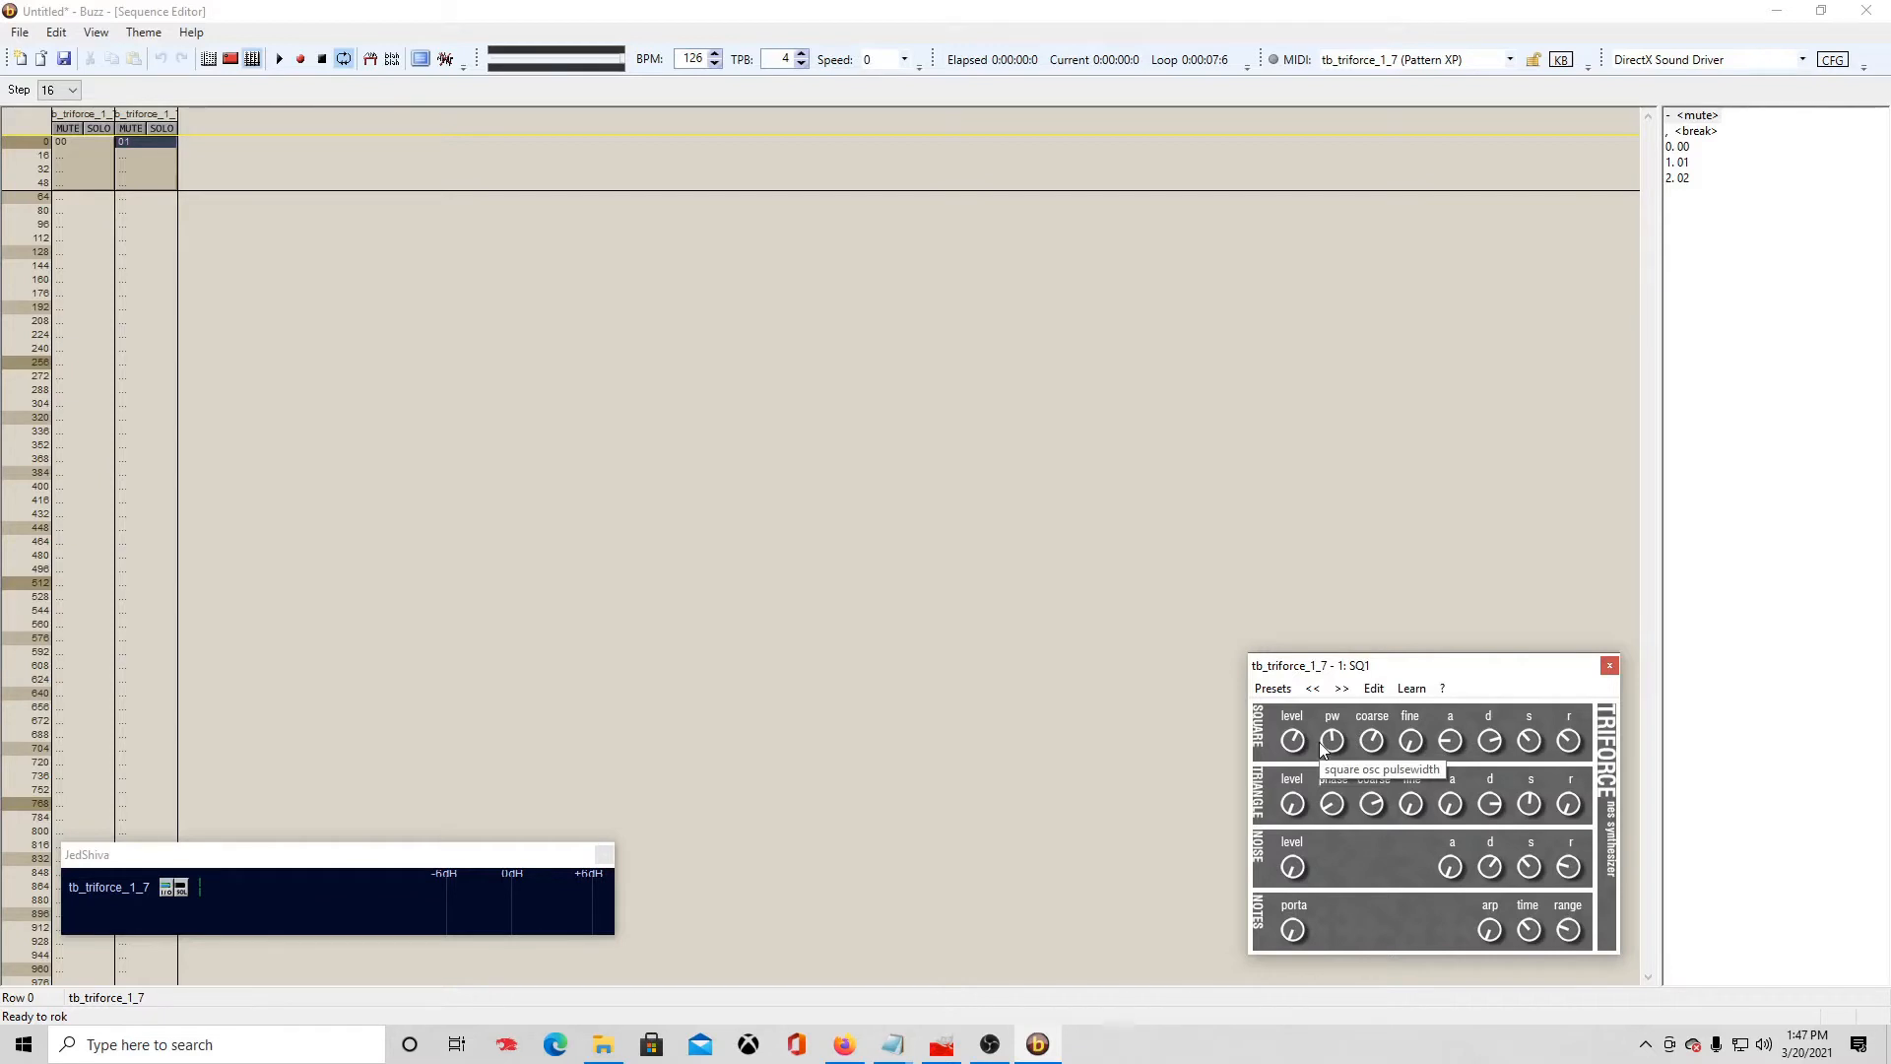
# Step: Record changes to the square oscillator's pulsewidth and level knobs while the sequence loops, and stop playback
pyautogui.click(280, 59)
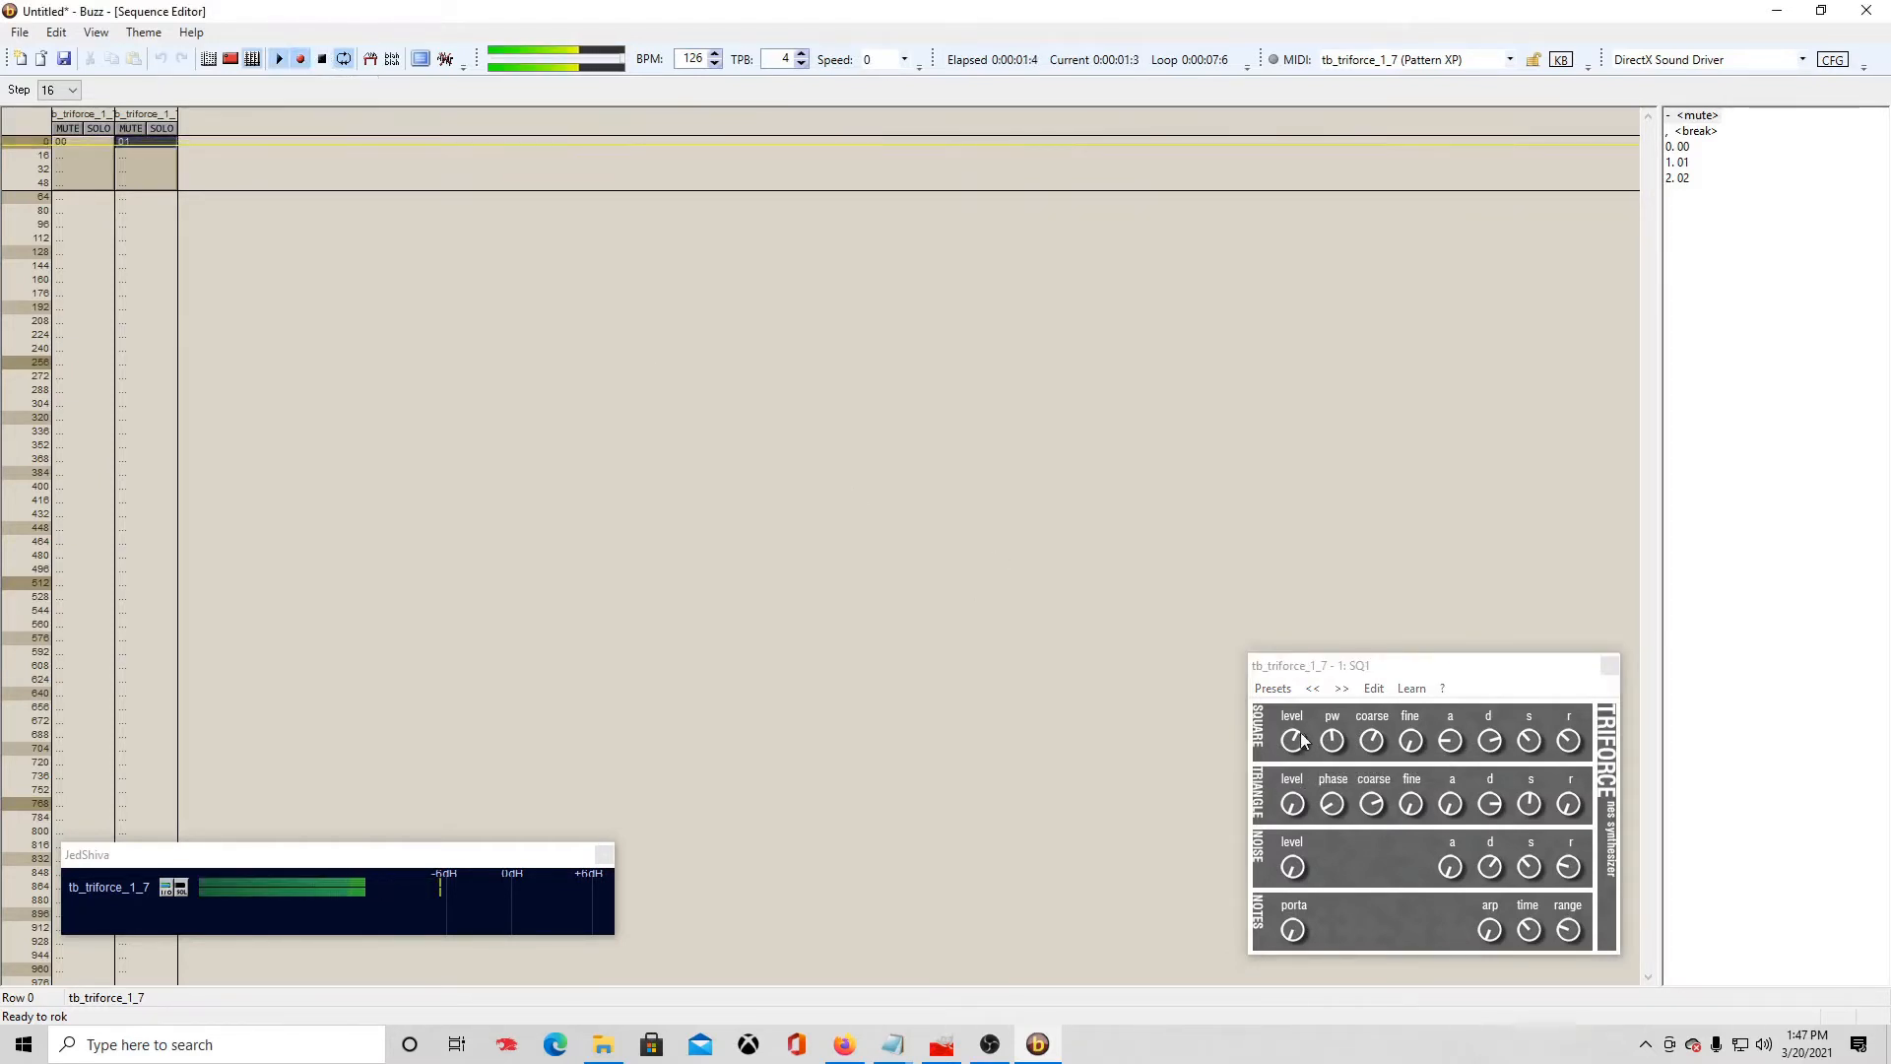
pyautogui.moveTo(1330, 741); pyautogui.dragTo(1323, 699)
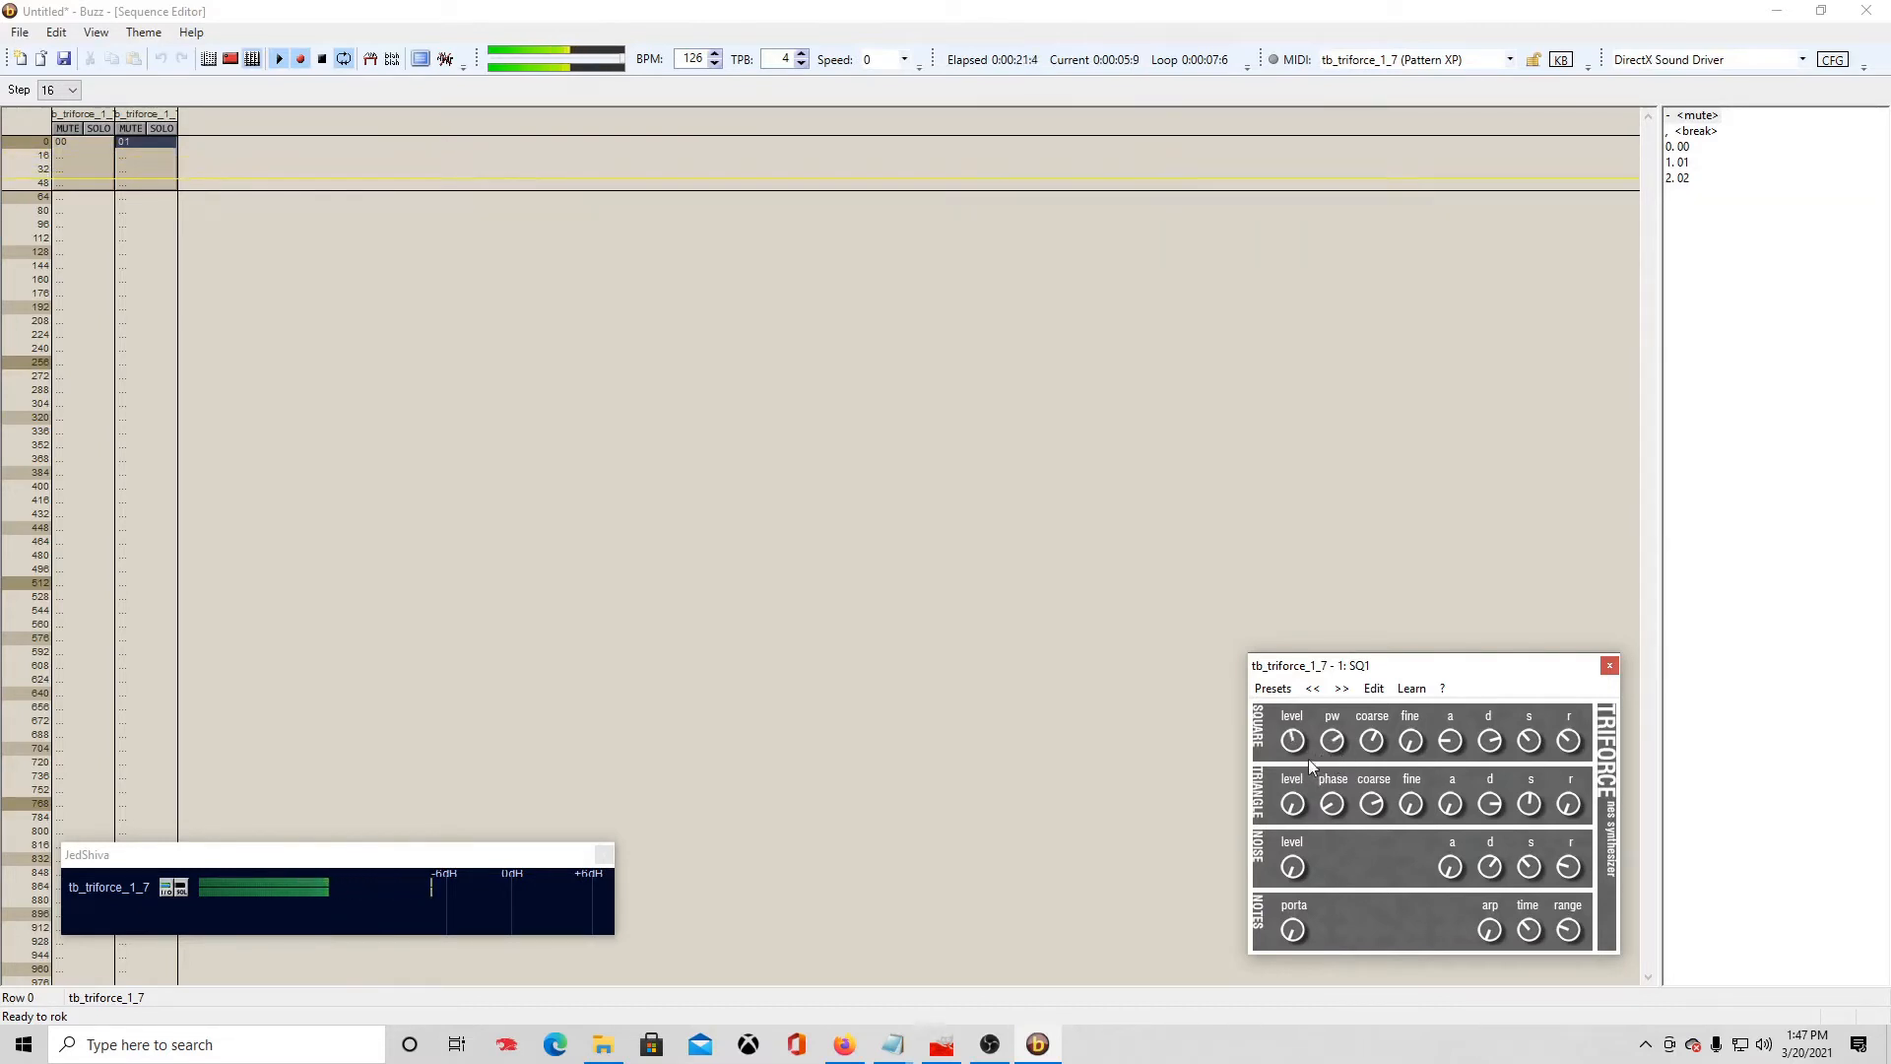
pyautogui.click(323, 61)
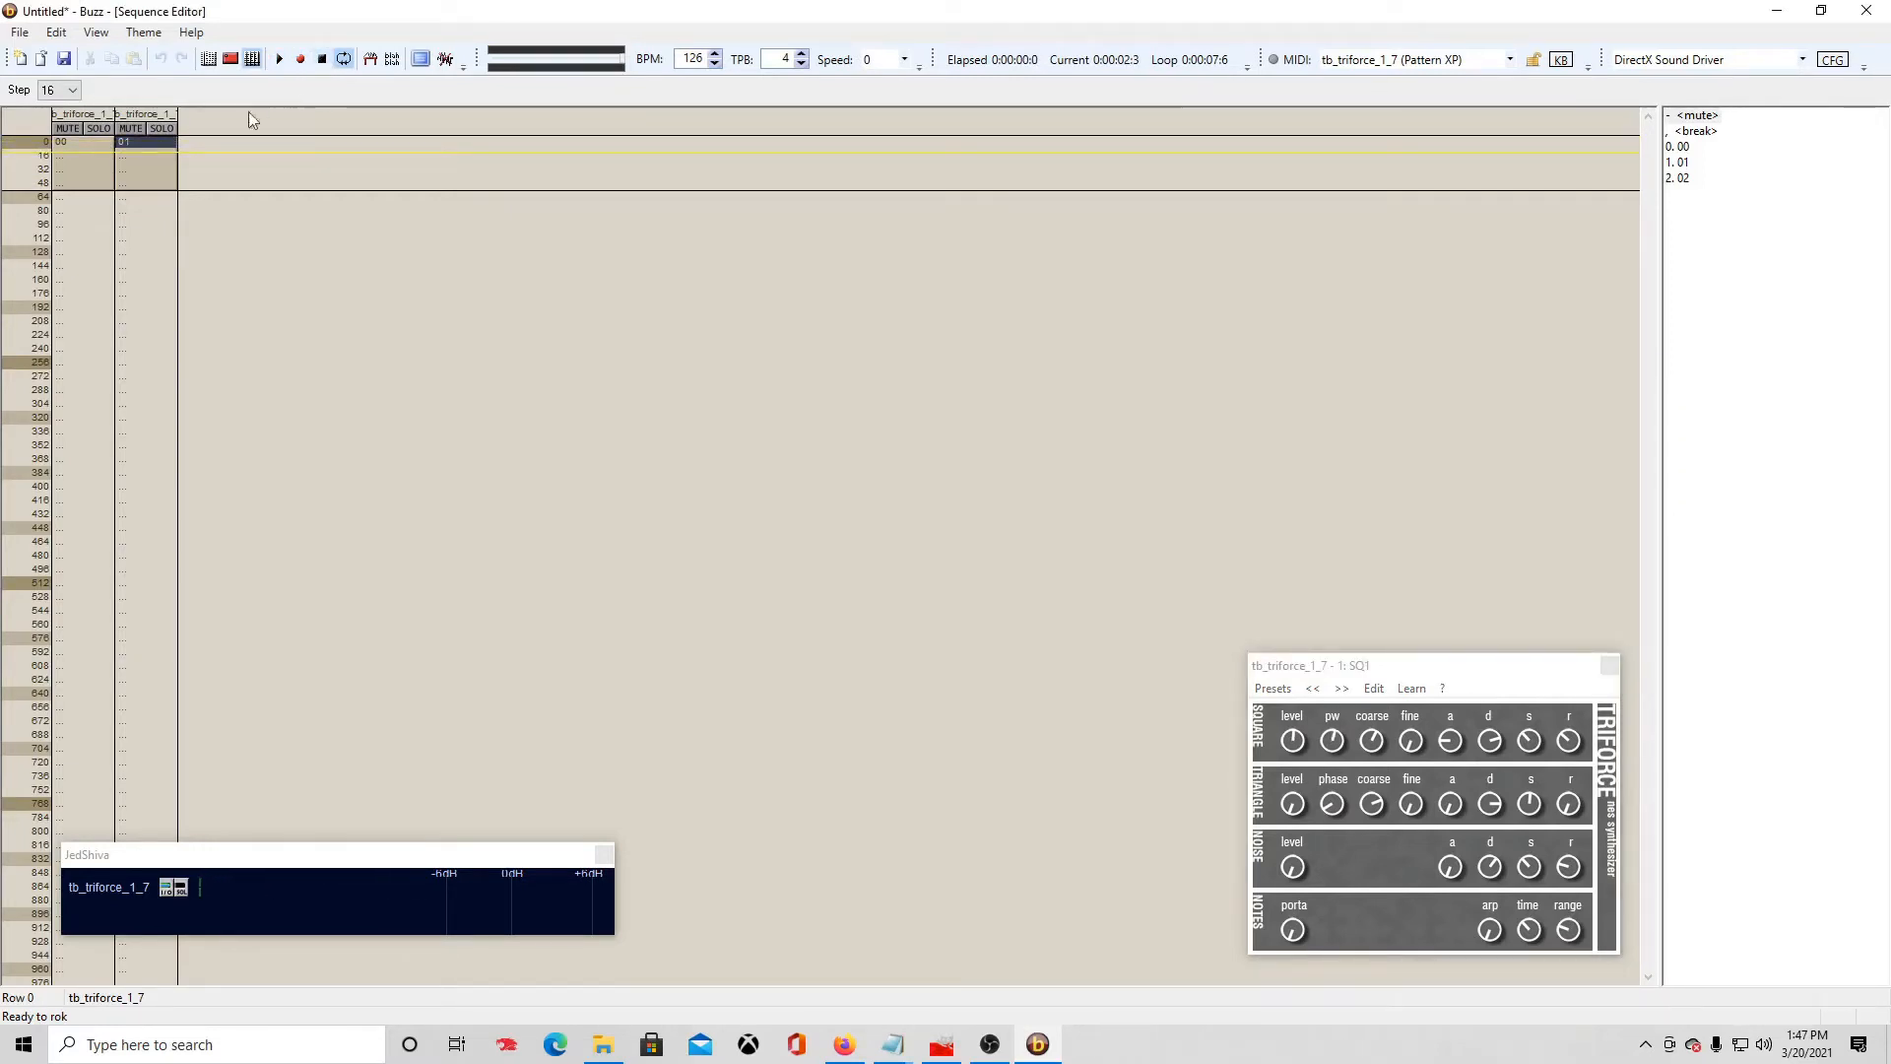
# Step: Open pattern 00 and examine the recorded parameter values down track 0
pyautogui.doubleClick(85, 160)
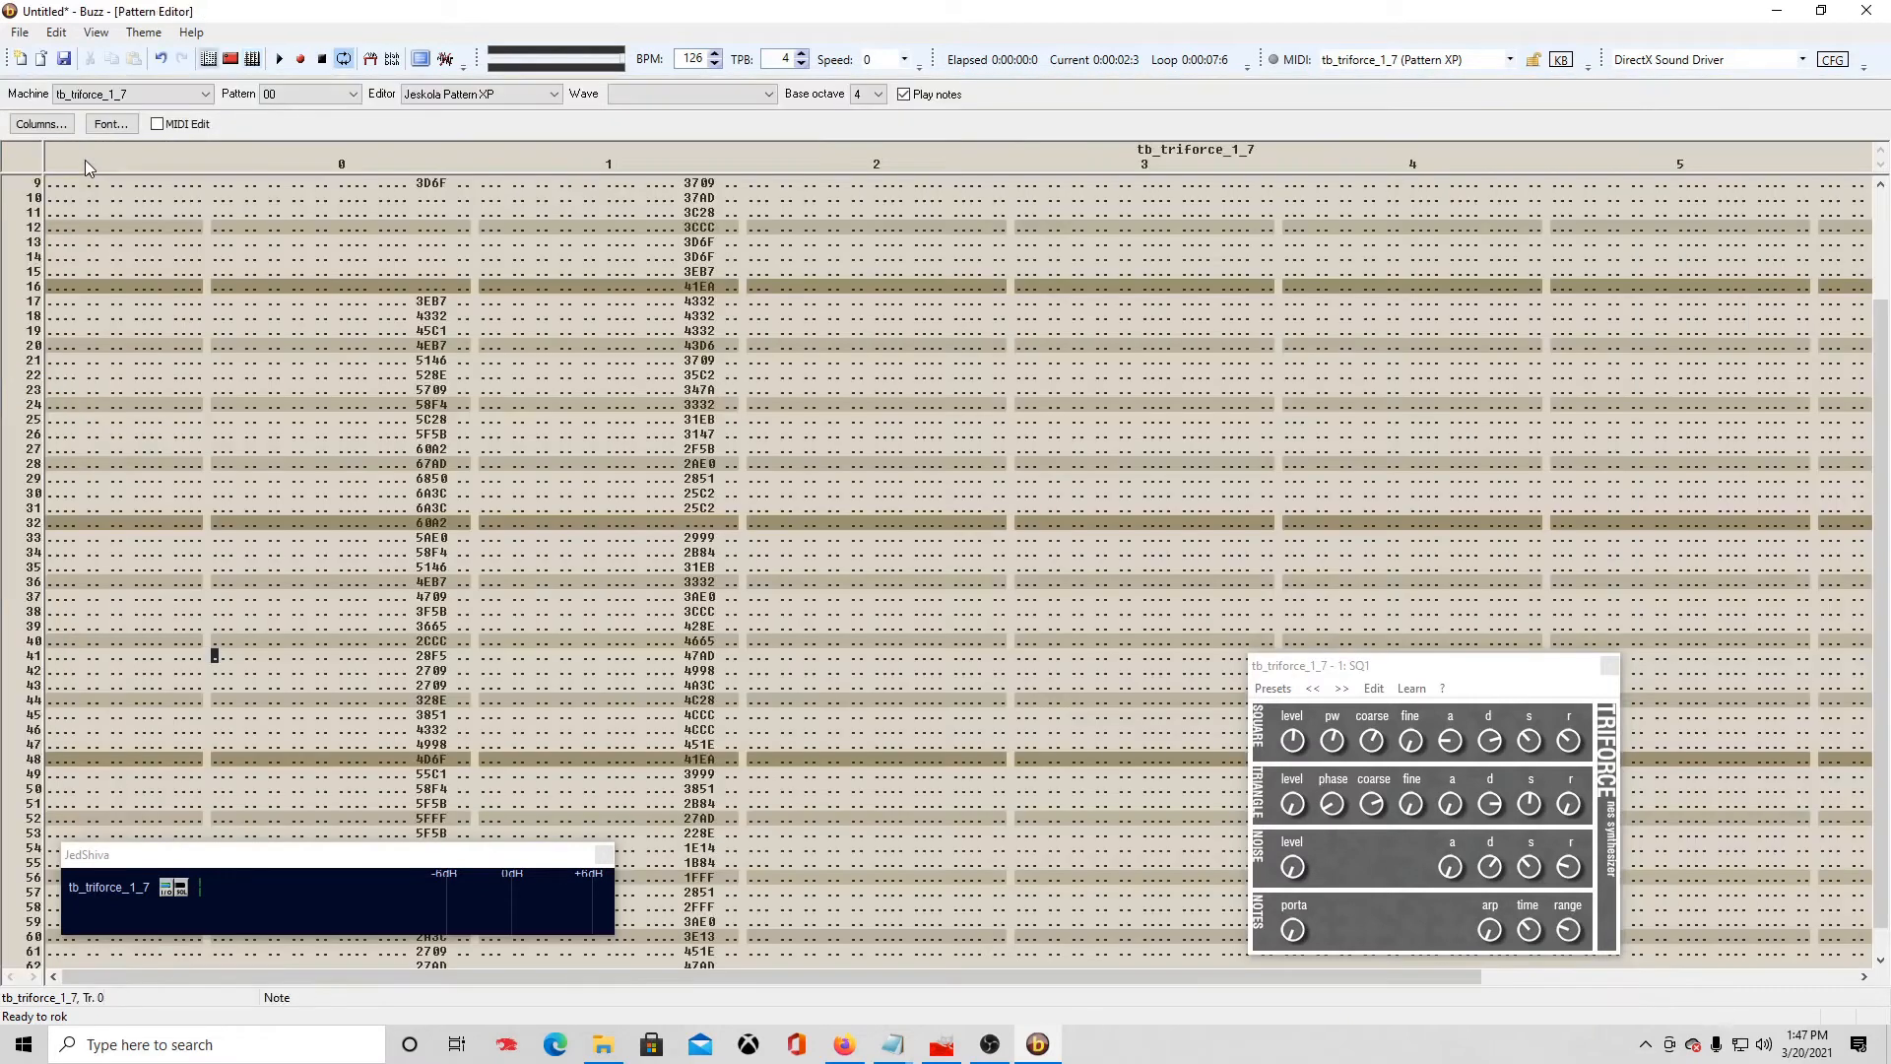
pyautogui.click(434, 347)
pyautogui.press('Down')
pyautogui.press('Down')
pyautogui.press('Down')
pyautogui.press('Down')
pyautogui.press('Down')
pyautogui.press('Down')
pyautogui.press('Down')
pyautogui.press('Down')
pyautogui.press('Down')
pyautogui.press('Down')
pyautogui.press('Down')
pyautogui.press('Down')
pyautogui.press('Down')
pyautogui.press('Down')
pyautogui.press('Down')
pyautogui.press('Down')
pyautogui.press('Down')
pyautogui.press('Down')
pyautogui.press('Down')
pyautogui.press('Down')
pyautogui.press('Down')
pyautogui.press('Down')
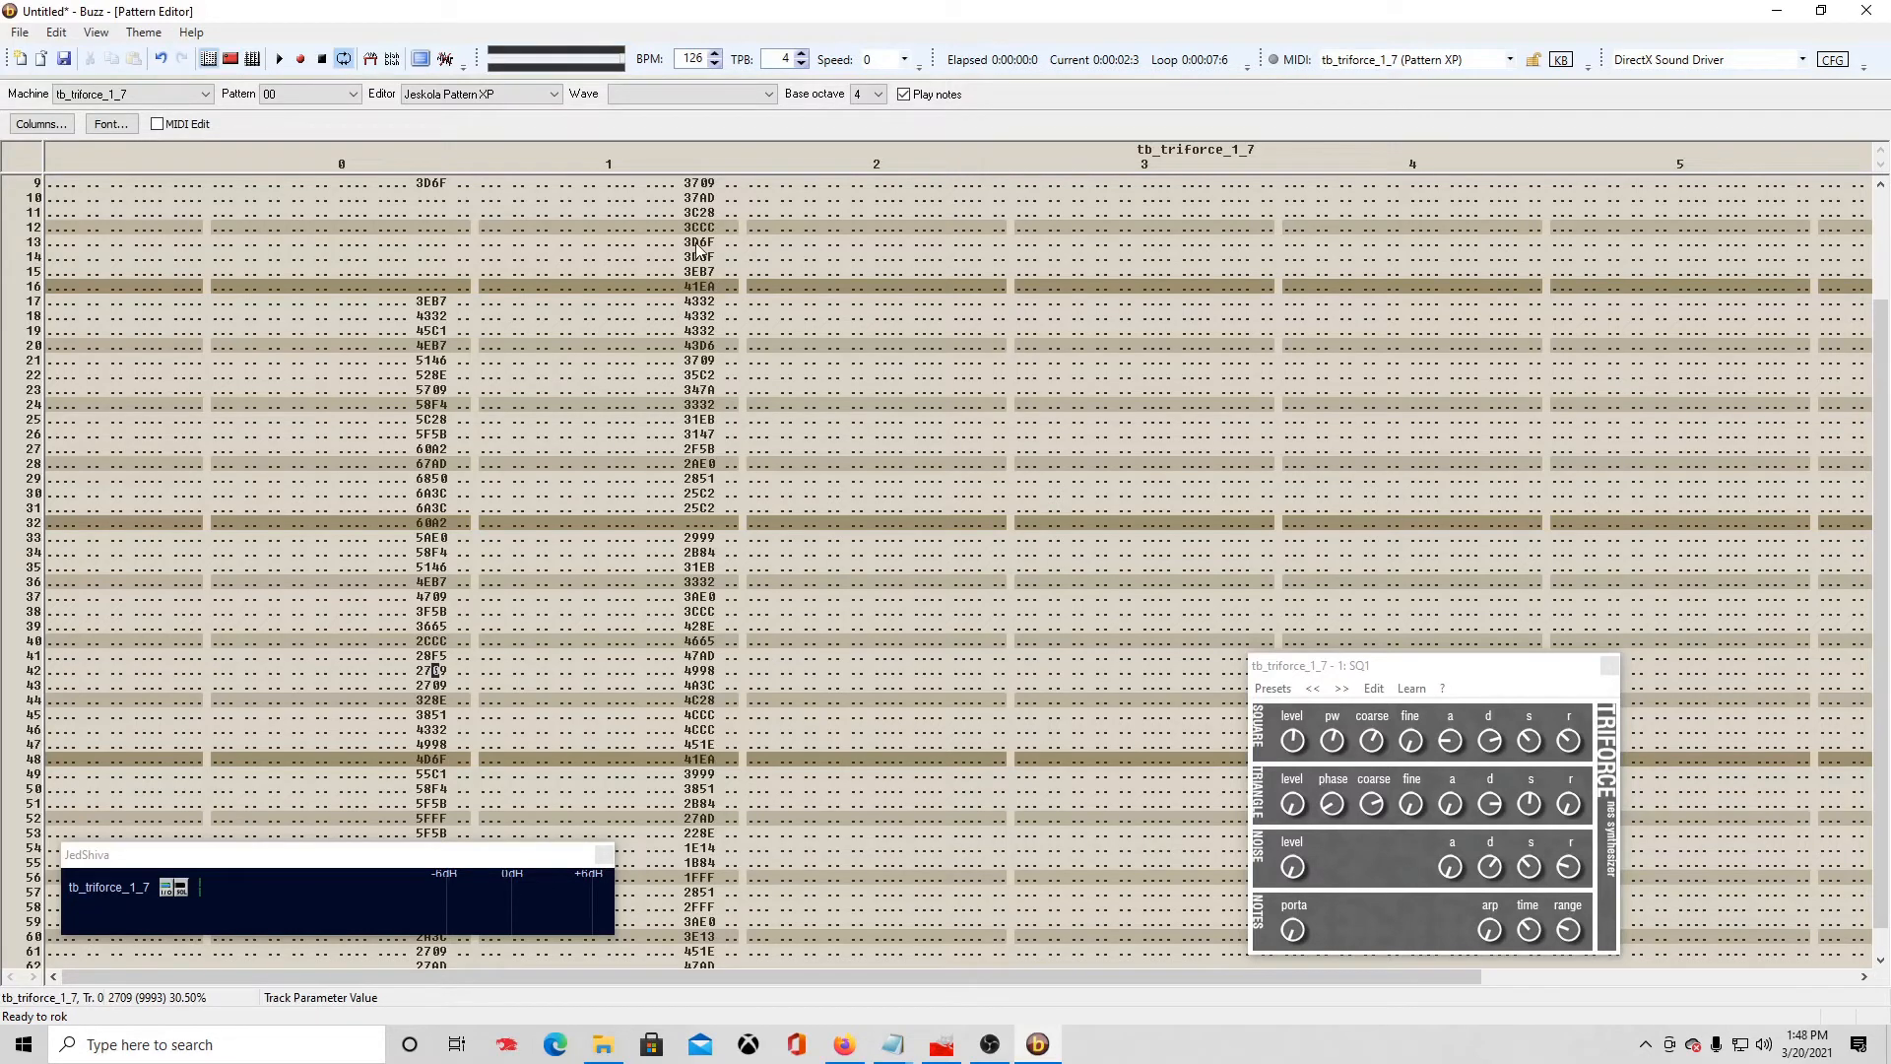
# Step: Check pattern 01 from its first row for recorded parameter values and return to the sequence editor
pyautogui.click(354, 93)
pyautogui.click(321, 126)
pyautogui.click(627, 461)
pyautogui.scroll(20, 633, 443)
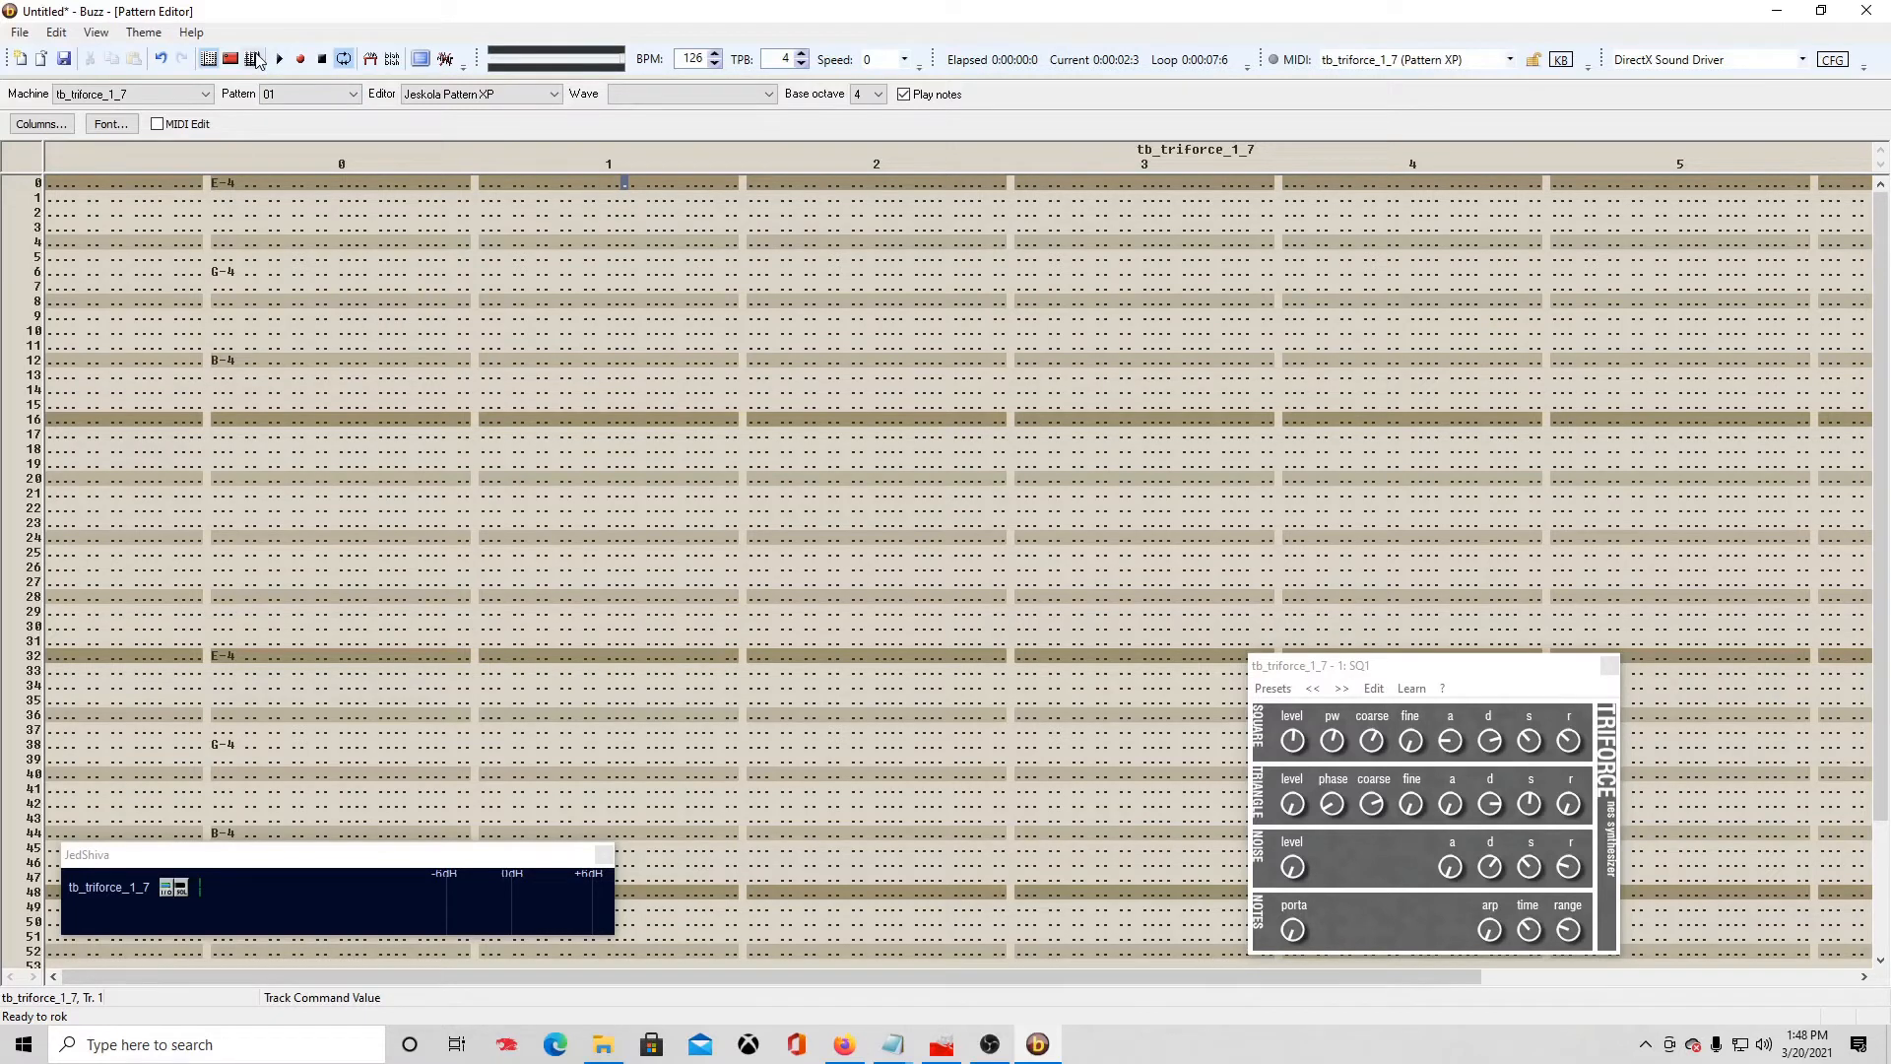
pyautogui.click(254, 60)
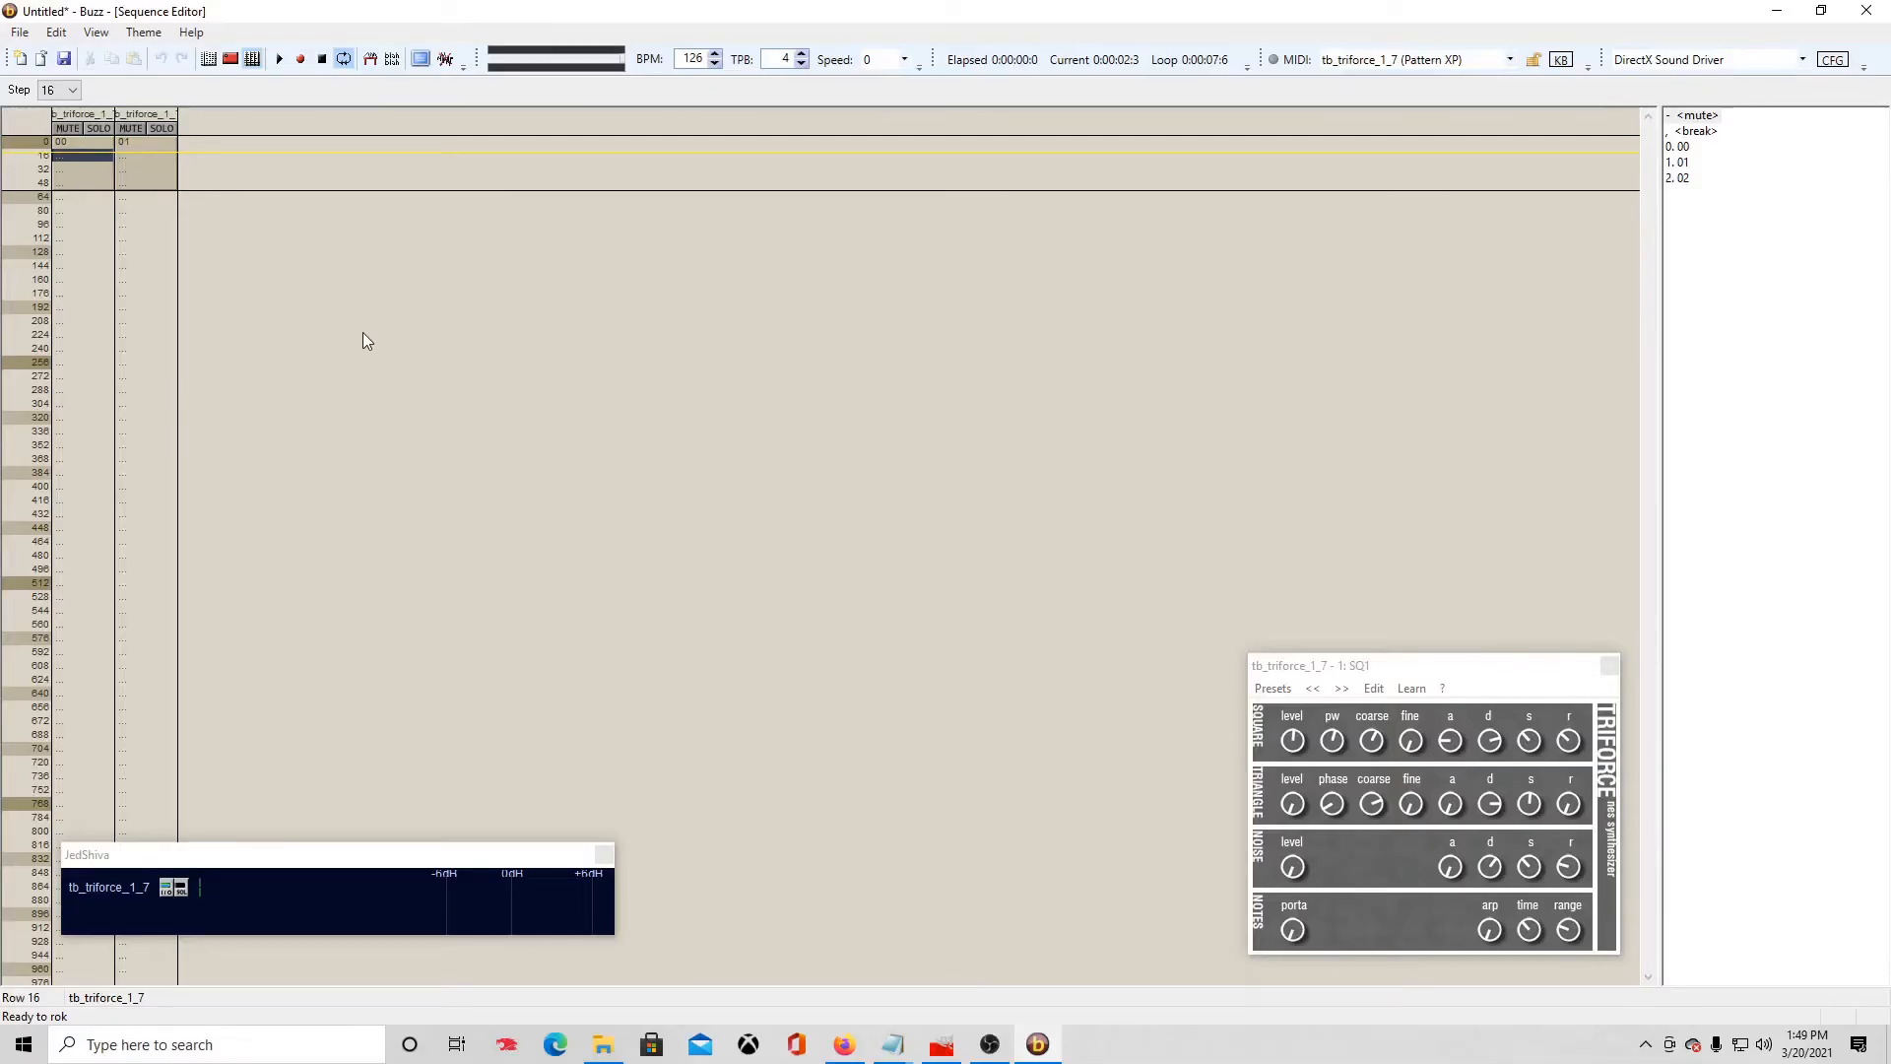
# Step: Open pattern 00 and clear the recorded parameter values in rows 0 to 23 of track 0
pyautogui.doubleClick(91, 173)
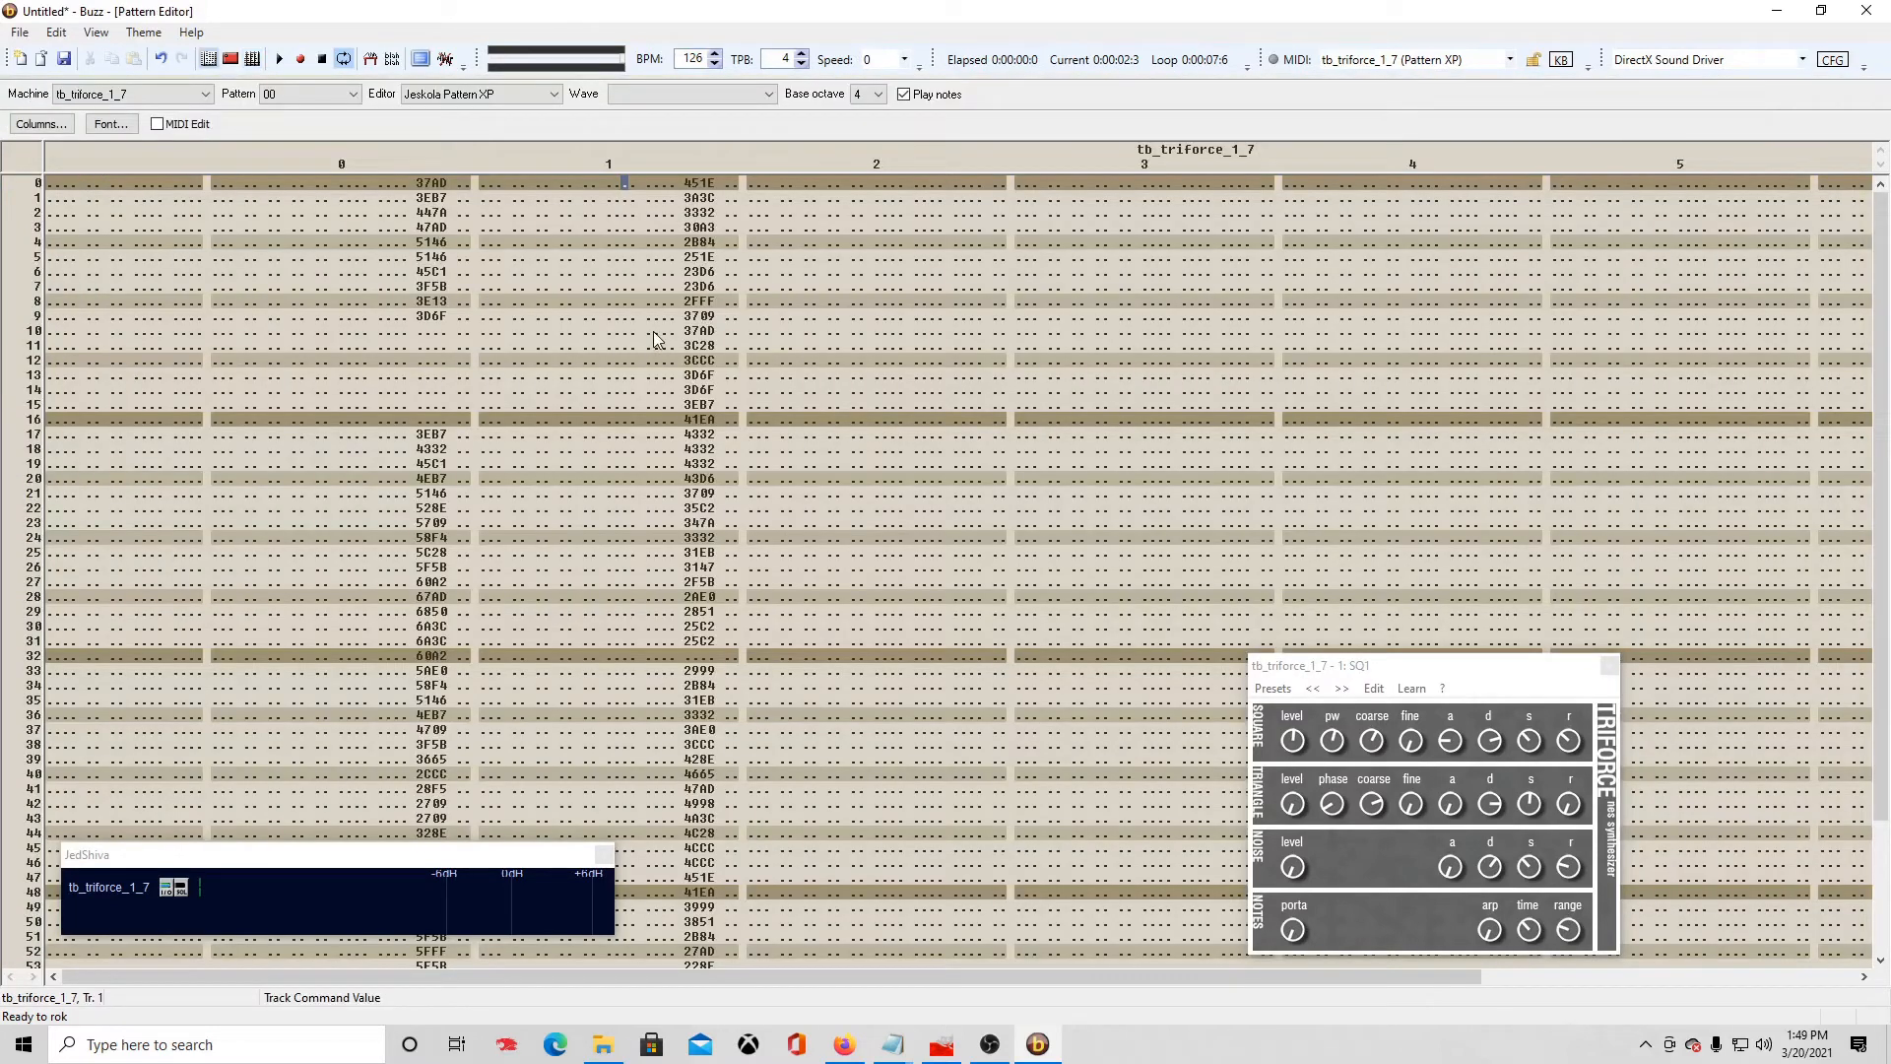
pyautogui.moveTo(420, 183); pyautogui.dragTo(436, 435)
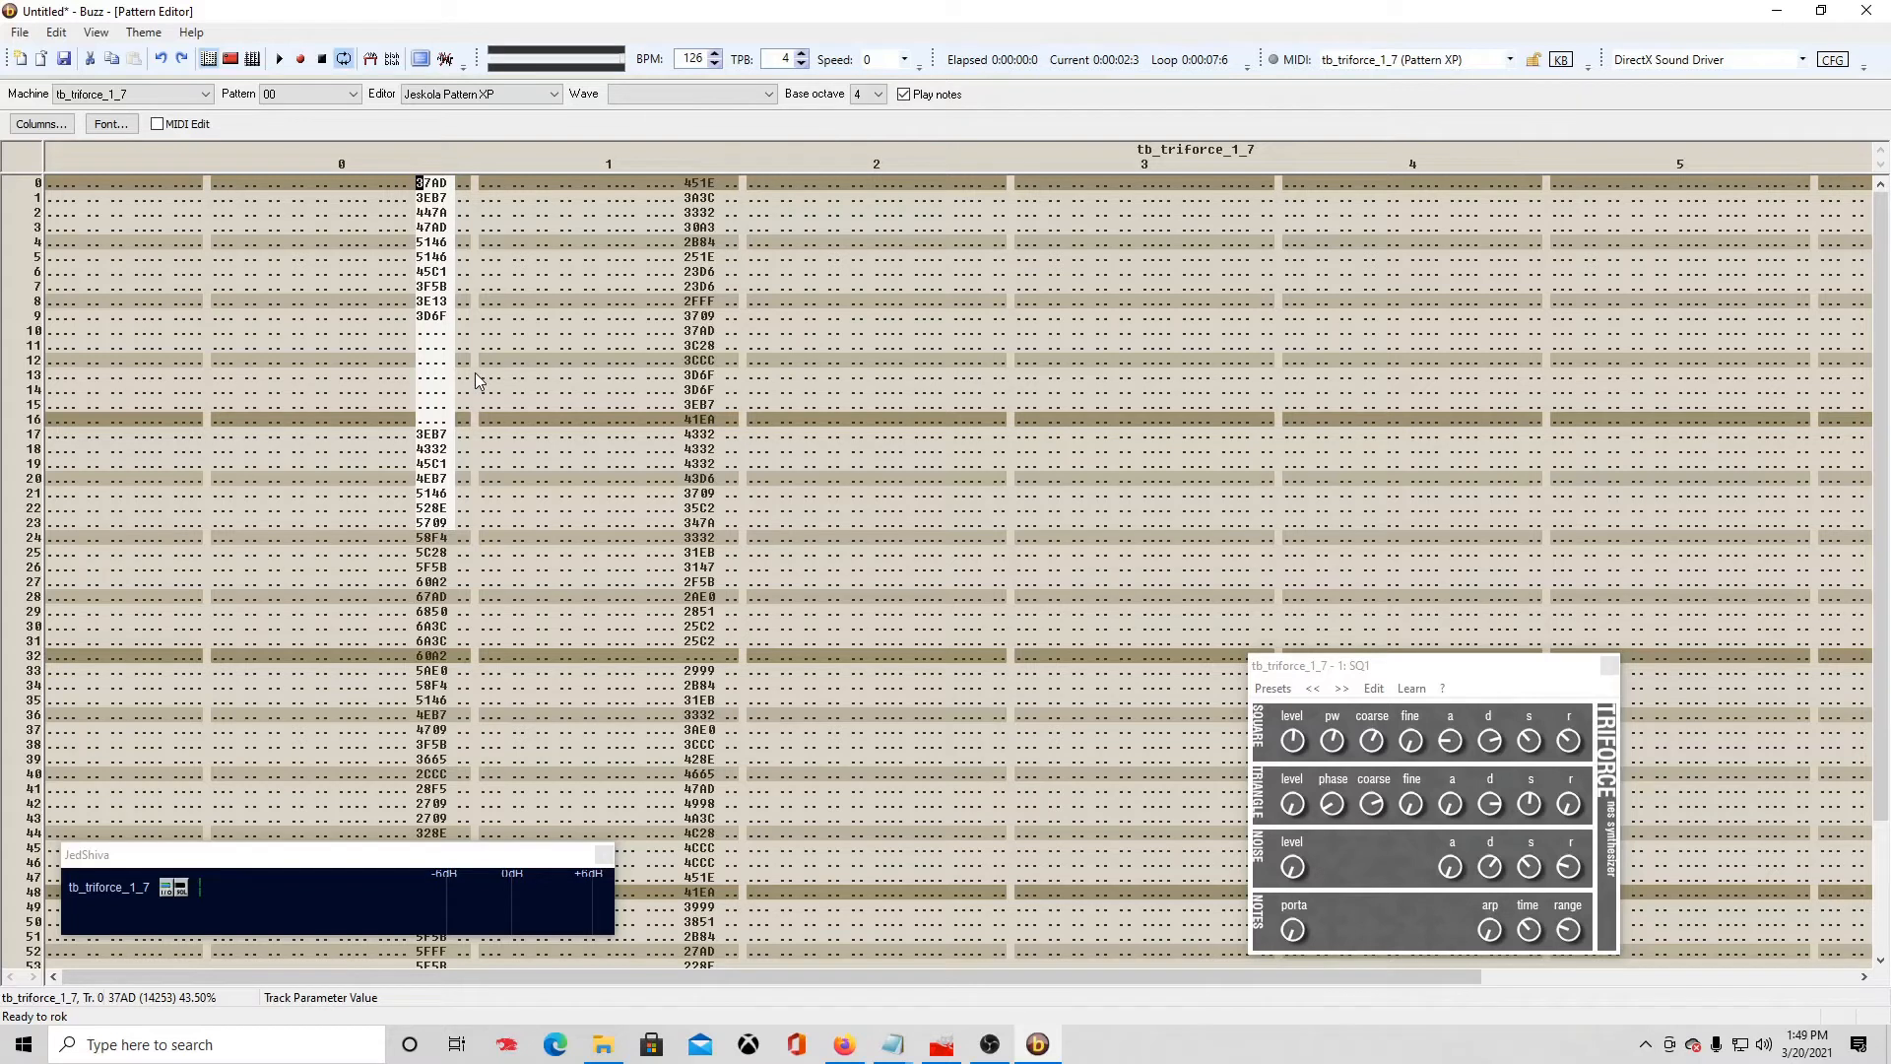
pyautogui.press('Delete')
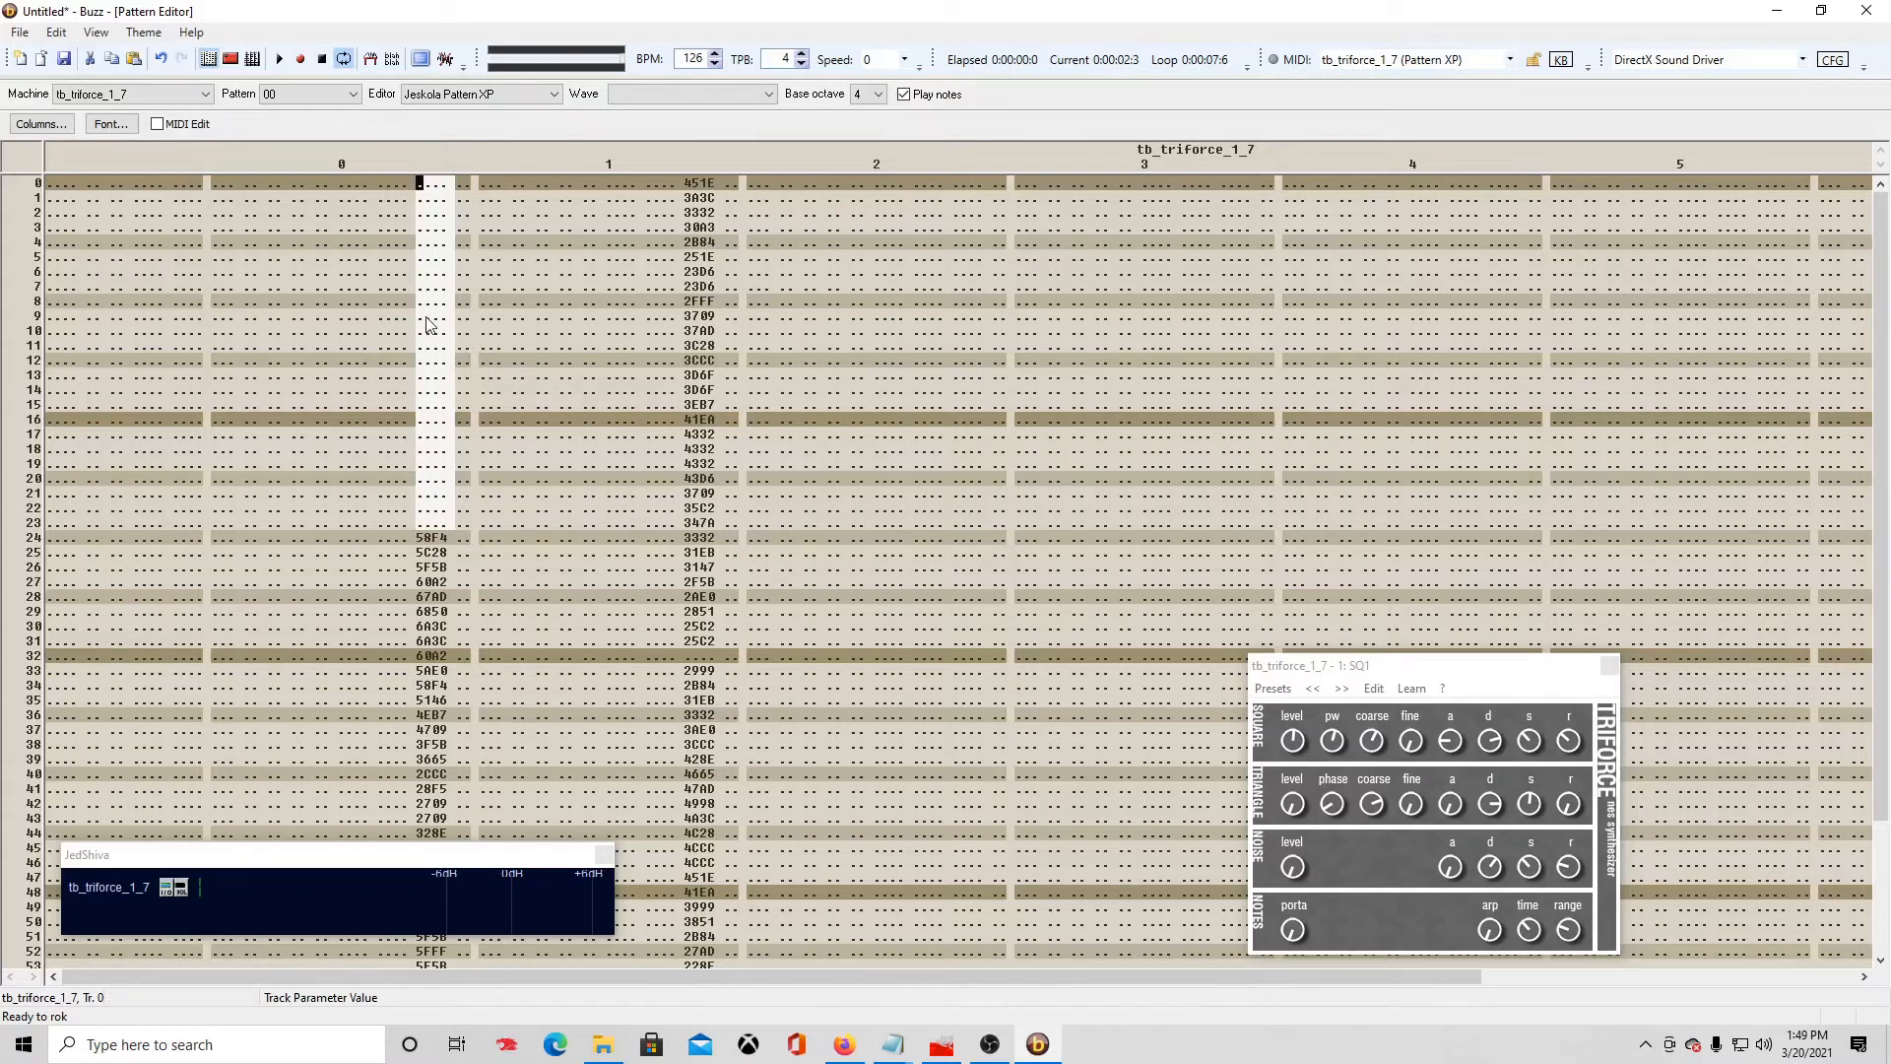
pyautogui.press('Delete')
pyautogui.press('Insert')
# Step: Change the first digit of track 0's values in rows 24 to 29 to 2, and copy rows 24 to 31 to row 0 of tracks 0 and 1
pyautogui.click(419, 541)
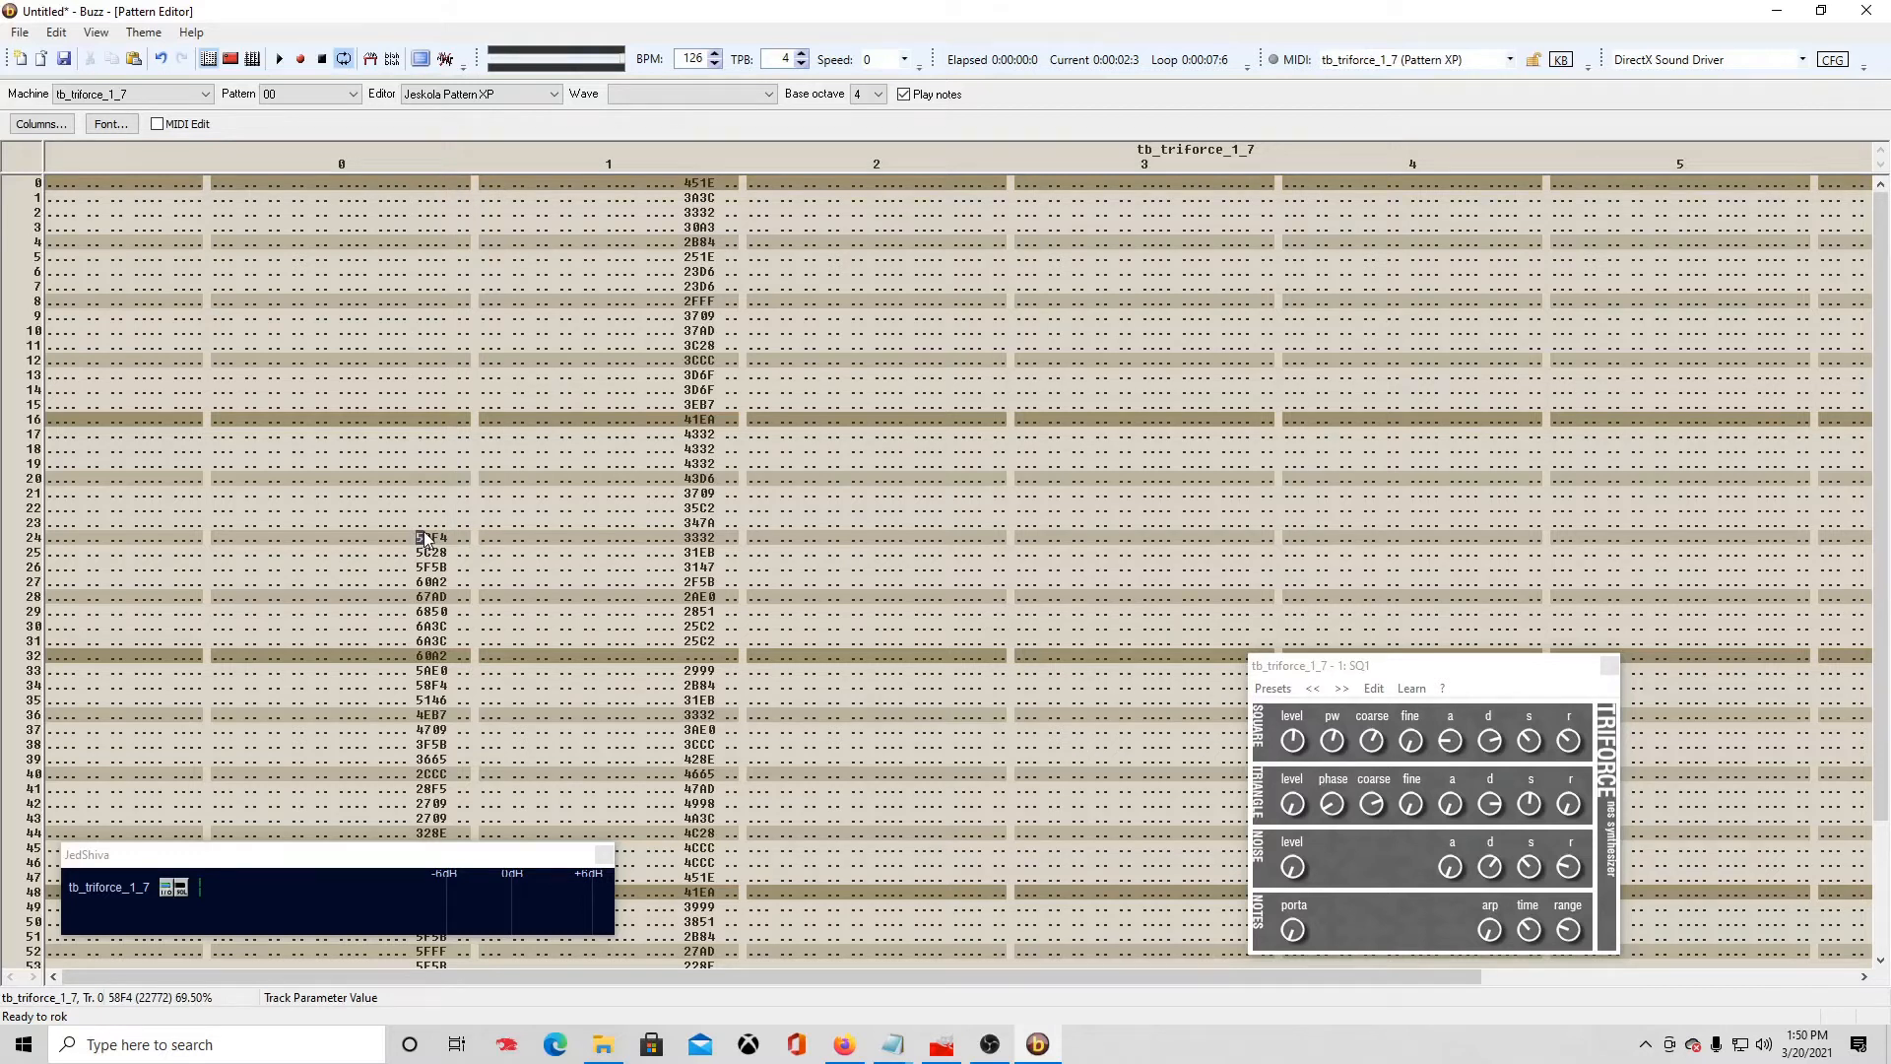
pyautogui.write('222222')
pyautogui.moveTo(424, 534); pyautogui.dragTo(429, 643)
pyautogui.hotkey('ctrl', 'c')
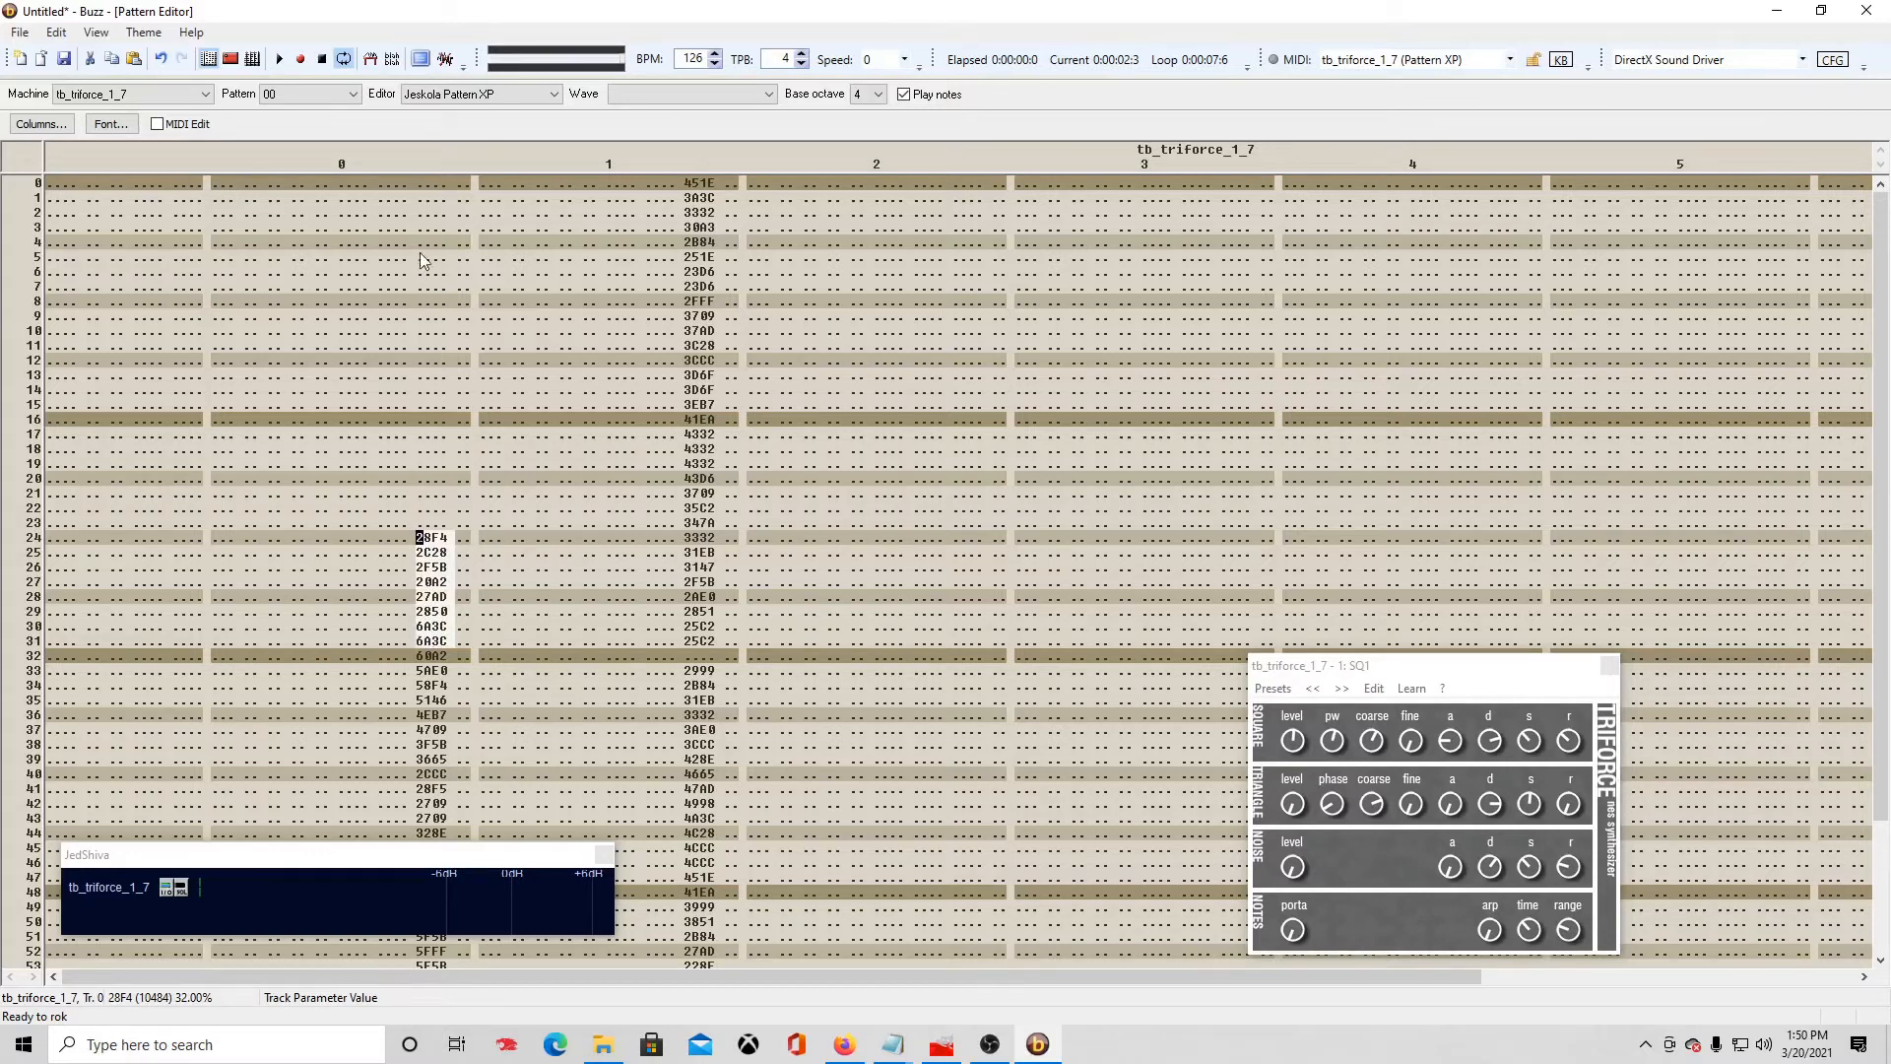
pyautogui.click(418, 184)
pyautogui.hotkey('ctrl', 'v')
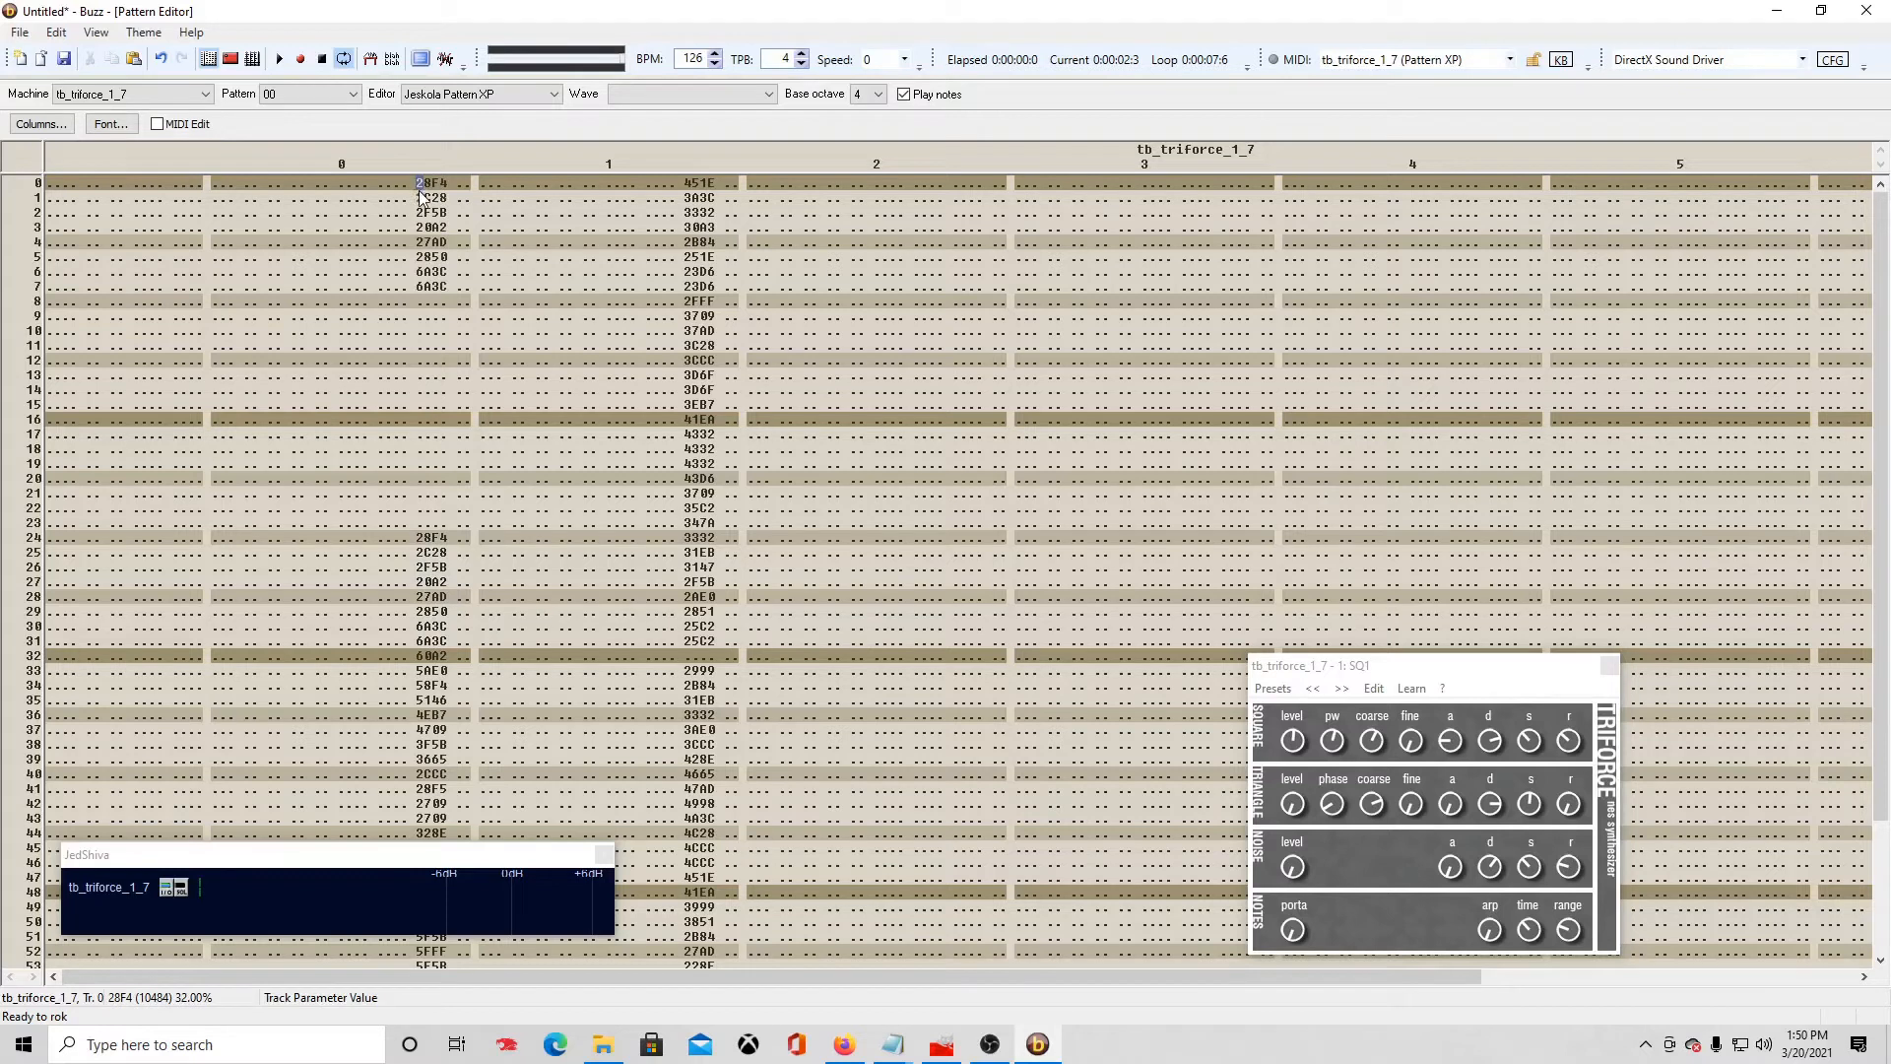
pyautogui.click(688, 184)
pyautogui.hotkey('ctrl', 'v')
# Step: Select the track 0 parameter values in rows 0 to 7 and lower them together until row 0 reads 28D9
pyautogui.click(436, 212)
pyautogui.moveTo(423, 185); pyautogui.dragTo(425, 294)
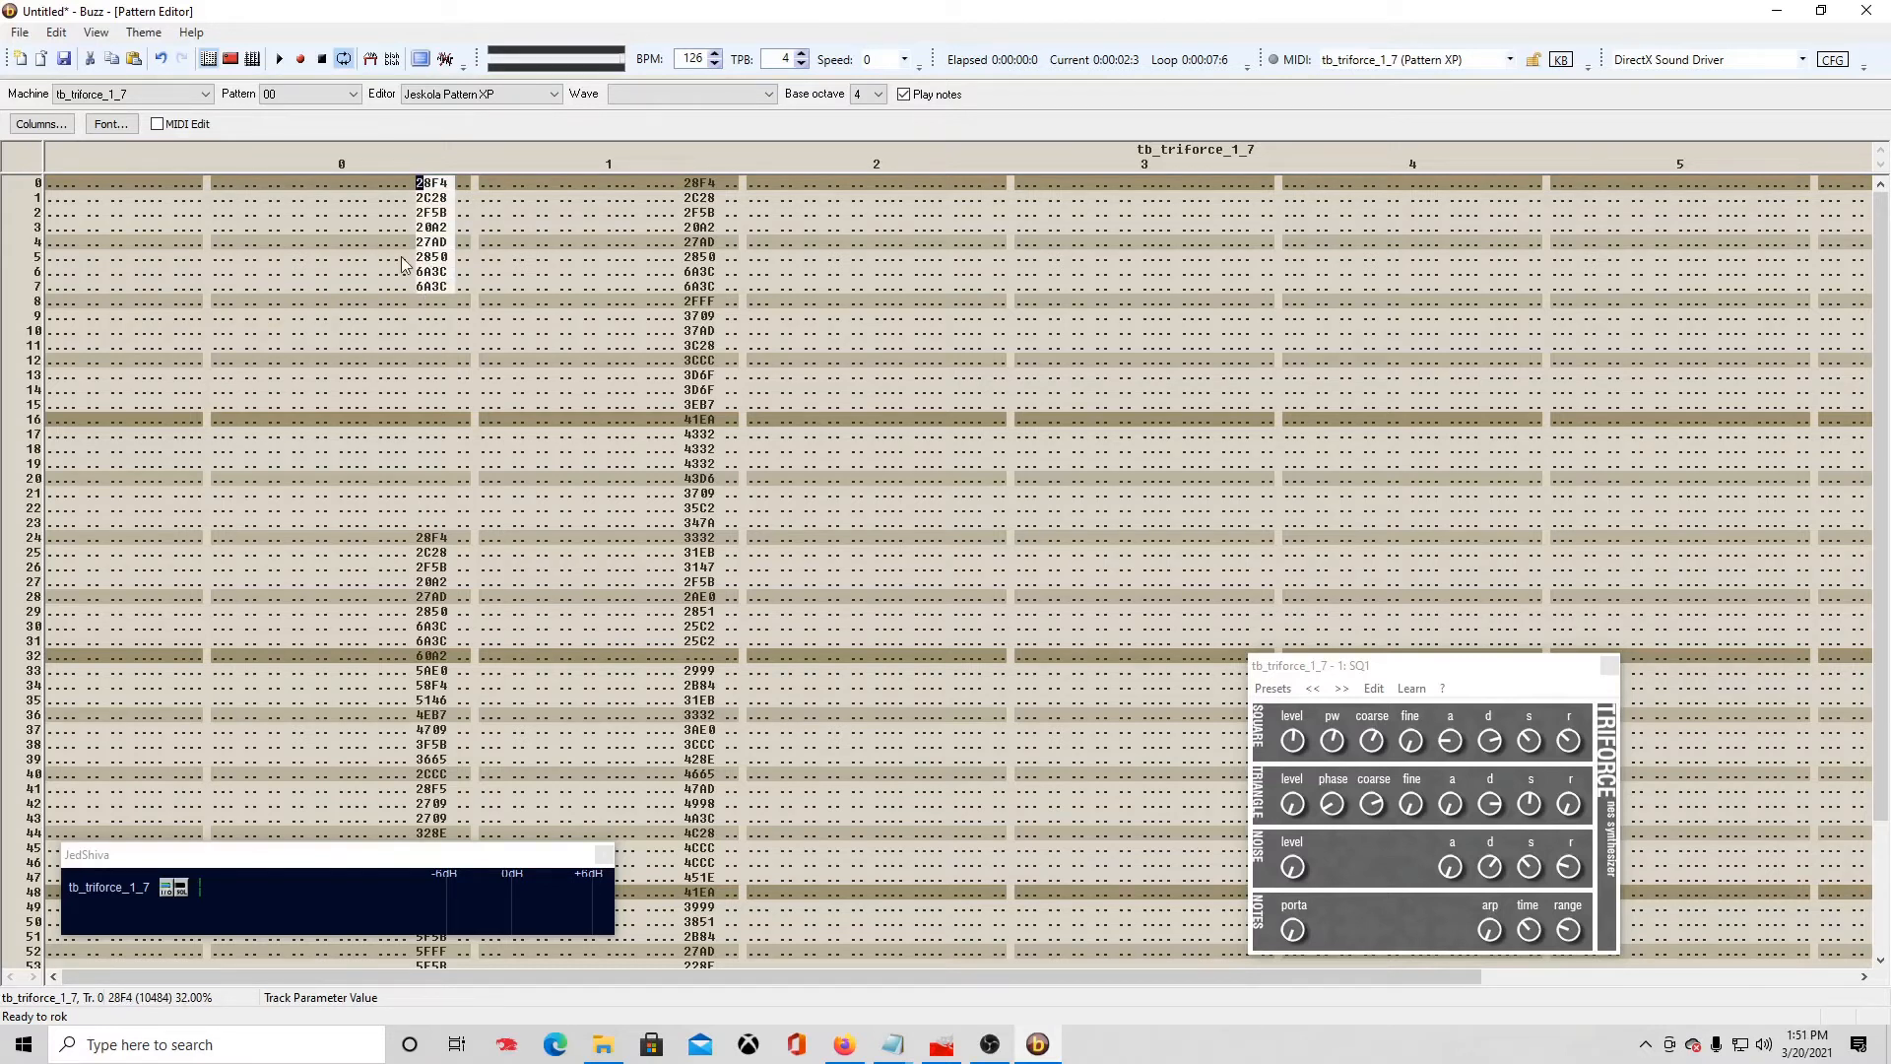
pyautogui.press('shift+KP_Add')
pyautogui.press('shift+KP_Add')
pyautogui.press('shift+KP_Add')
pyautogui.press('shift+KP_Add')
pyautogui.press('shift+KP_Add')
pyautogui.press('shift+KP_Subtract')
pyautogui.press('shift+KP_Subtract')
pyautogui.press('shift+KP_Subtract')
pyautogui.press('shift+KP_Subtract')
pyautogui.press('shift+KP_Subtract')
pyautogui.press('shift+KP_Subtract')
pyautogui.press('shift+KP_Subtract')
pyautogui.press('shift+KP_Subtract')
pyautogui.press('shift+KP_Subtract')
pyautogui.press('shift+KP_Subtract')
pyautogui.press('shift+KP_Subtract')
pyautogui.press('shift+KP_Subtract')
pyautogui.press('shift+KP_Subtract')
pyautogui.press('shift+KP_Subtract')
pyautogui.press('shift+KP_Subtract')
pyautogui.press('shift+KP_Subtract')
pyautogui.press('shift+KP_Subtract')
pyautogui.press('shift+KP_Subtract')
pyautogui.press('shift+KP_Subtract')
pyautogui.press('shift+KP_Subtract')
pyautogui.press('shift+KP_Subtract')
pyautogui.press('shift+KP_Subtract')
pyautogui.press('shift+KP_Subtract')
pyautogui.press('shift+KP_Subtract')
pyautogui.press('shift+KP_Subtract')
pyautogui.press('shift+KP_Subtract')
pyautogui.press('shift+KP_Subtract')
pyautogui.press('shift+KP_Subtract')
pyautogui.press('shift+KP_Subtract')
pyautogui.press('shift+KP_Subtract')
pyautogui.press('shift+KP_Subtract')
# Step: Return to the note column of track 0 and switch to pattern 01
pyautogui.press('Left')
pyautogui.press('Left')
pyautogui.press('Left')
pyautogui.press('Left')
pyautogui.press('Left')
pyautogui.press('Left')
pyautogui.press('Left')
pyautogui.press('Left')
pyautogui.press('Left')
pyautogui.press('Left')
pyautogui.press('Left')
pyautogui.press('Left')
pyautogui.press('Left')
pyautogui.press('Left')
pyautogui.press('Left')
pyautogui.press('Left')
pyautogui.press('Left')
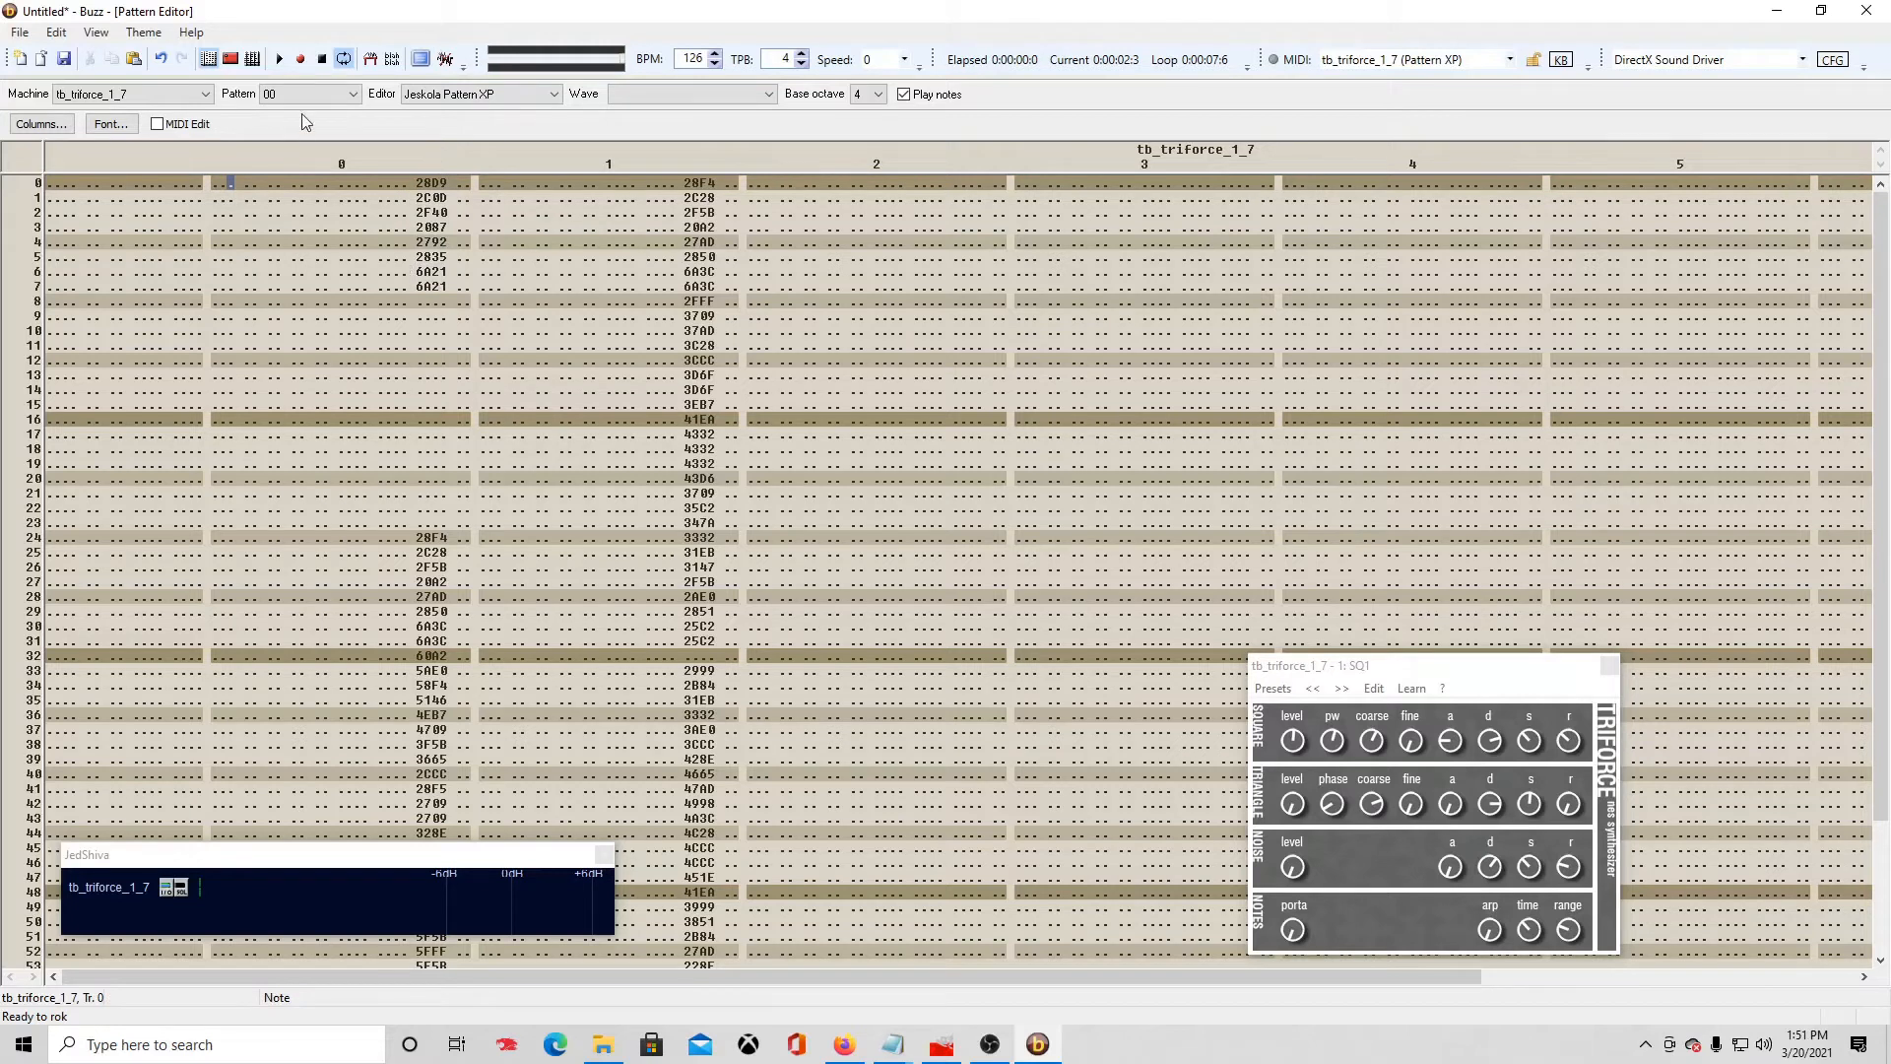
pyautogui.click(357, 92)
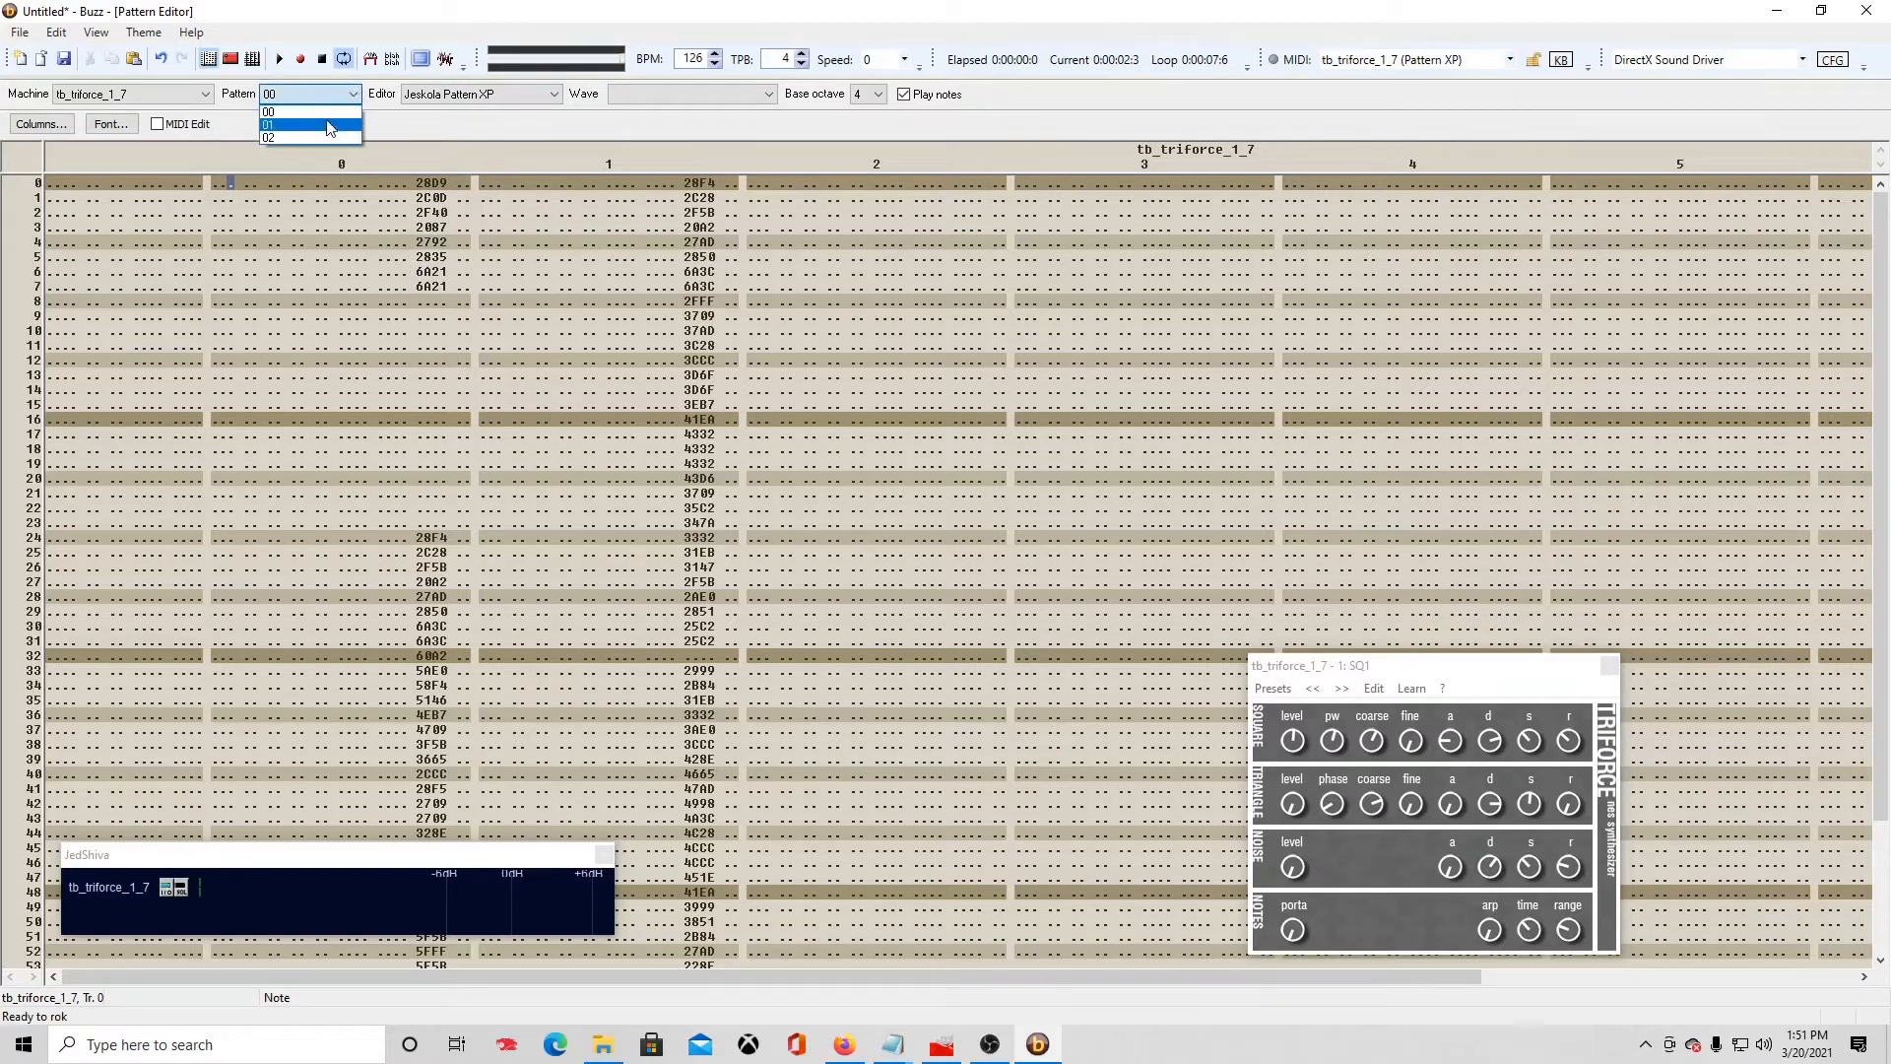
pyautogui.click(330, 126)
# Step: Start a selection at E-4 in row 0 of track 0 and extend it through row 63 across all tracks
pyautogui.click(229, 186)
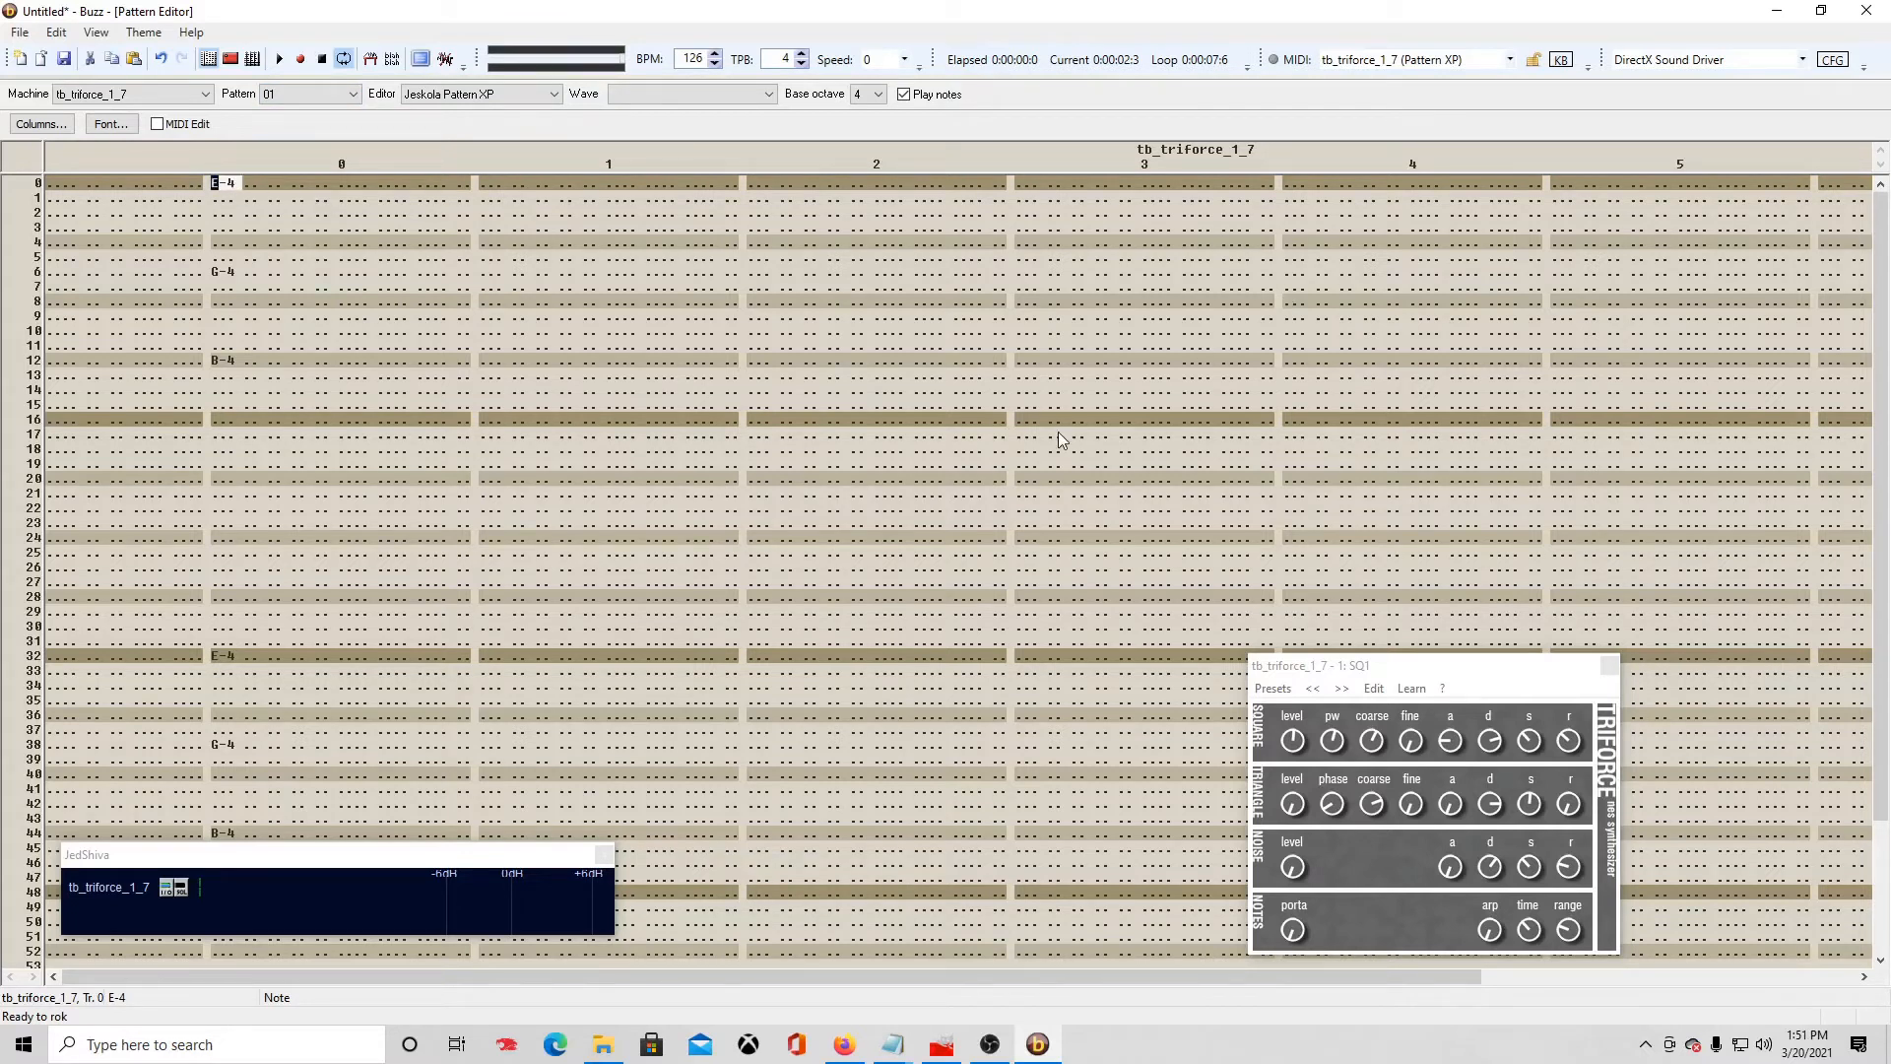
pyautogui.press('b')
pyautogui.hotkey('shift', '-')
pyautogui.hotkey('shift', '-')
pyautogui.hotkey('shift', 'pagedown')
pyautogui.hotkey('shift', 'pagedown')
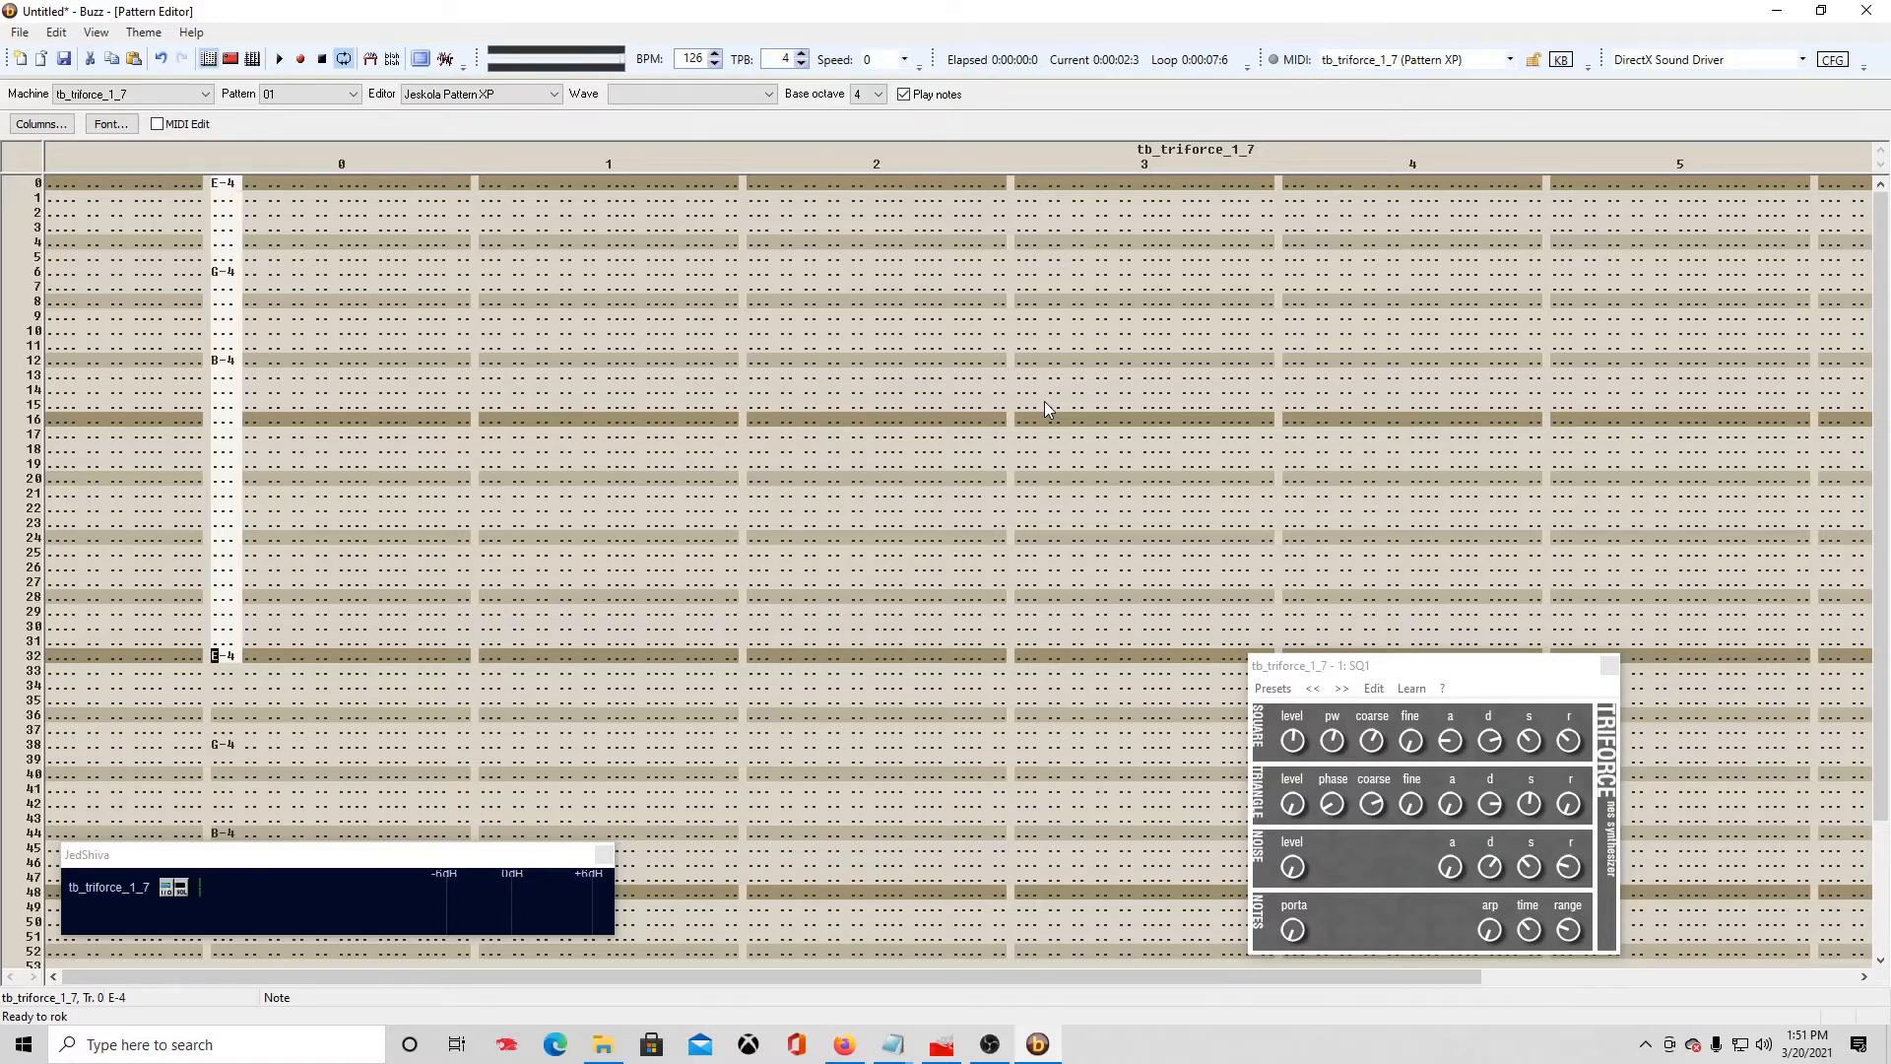
pyautogui.hotkey('shift', 'pagedown')
pyautogui.hotkey('shift', 'pagedown')
pyautogui.hotkey('shift', 'pagedown')
pyautogui.hotkey('shift', 'pagedown')
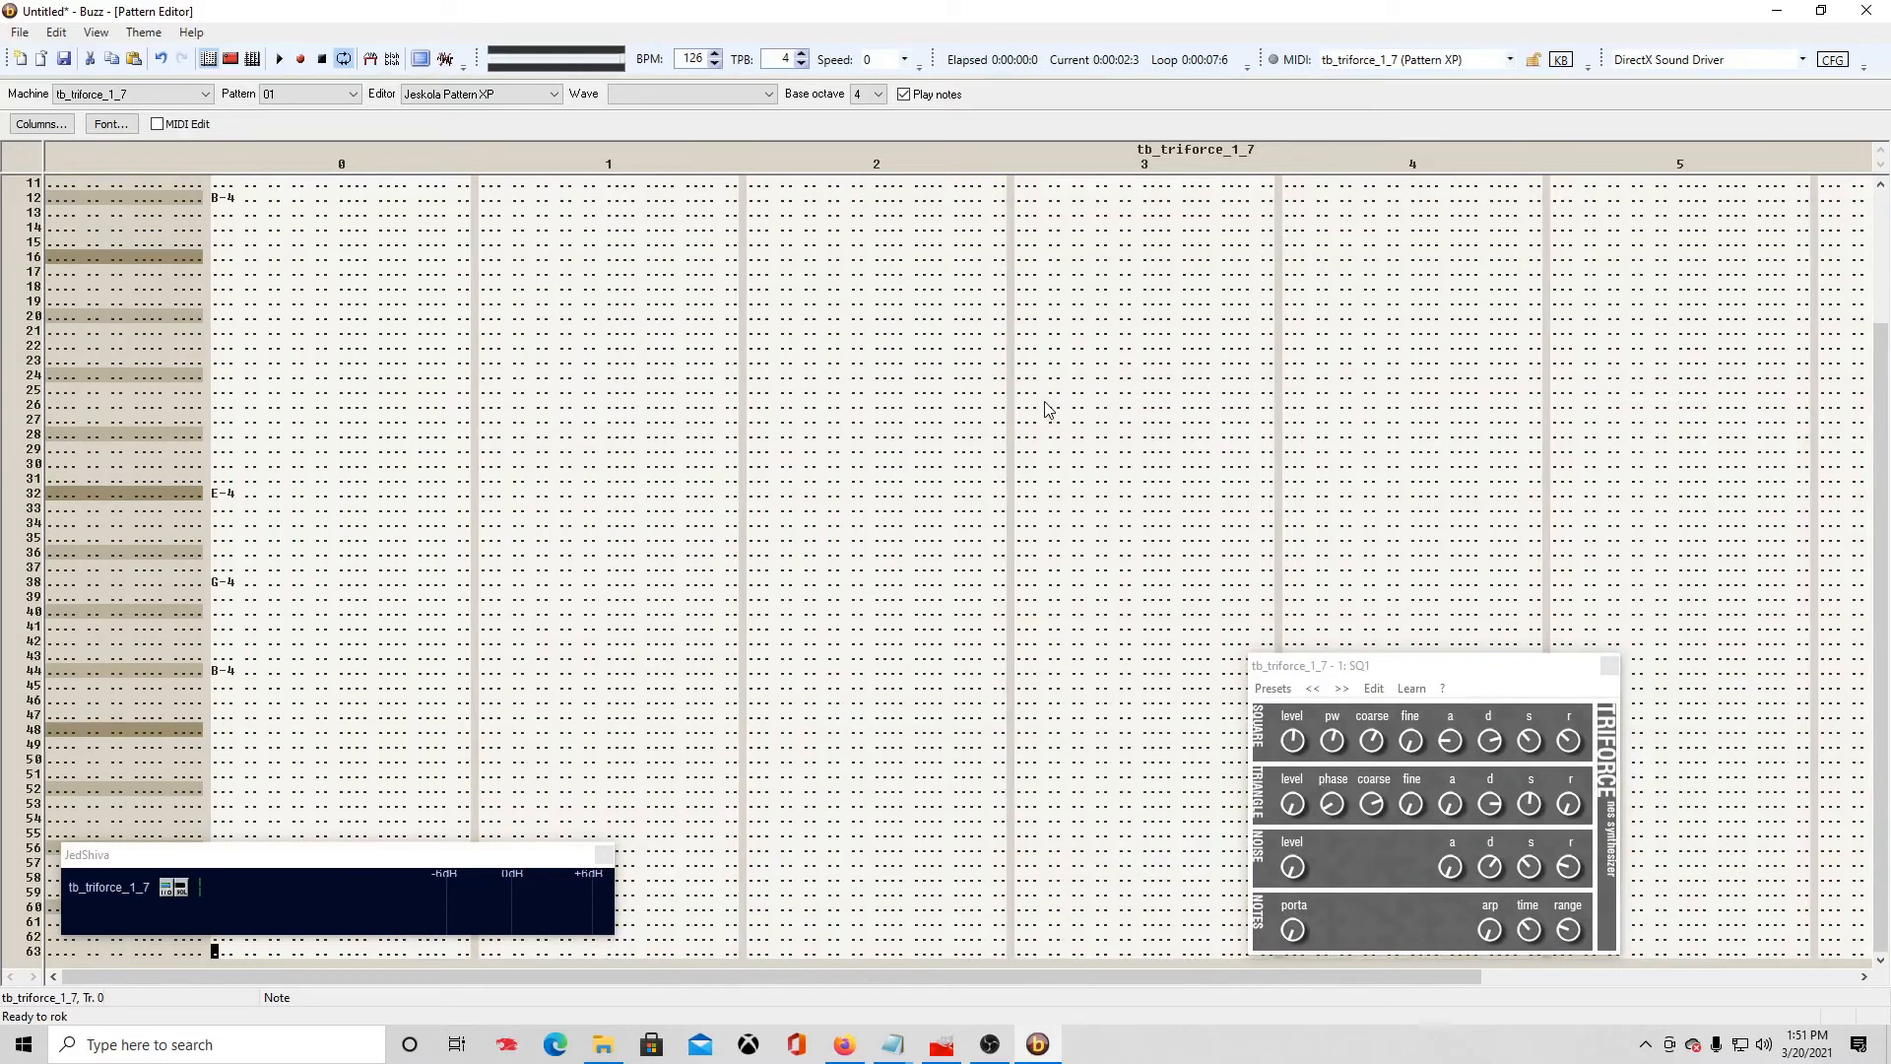
# Step: Try shifting the selected rows of pattern 01 down two steps and back up
pyautogui.hotkey('ctrl', '-')
pyautogui.hotkey('ctrl', '-')
pyautogui.hotkey('ctrl', '+')
pyautogui.hotkey('ctrl', '+')
# Step: Switch the pattern editor to pattern 00 and go to its first row in track 0's parameter value column
pyautogui.click(306, 93)
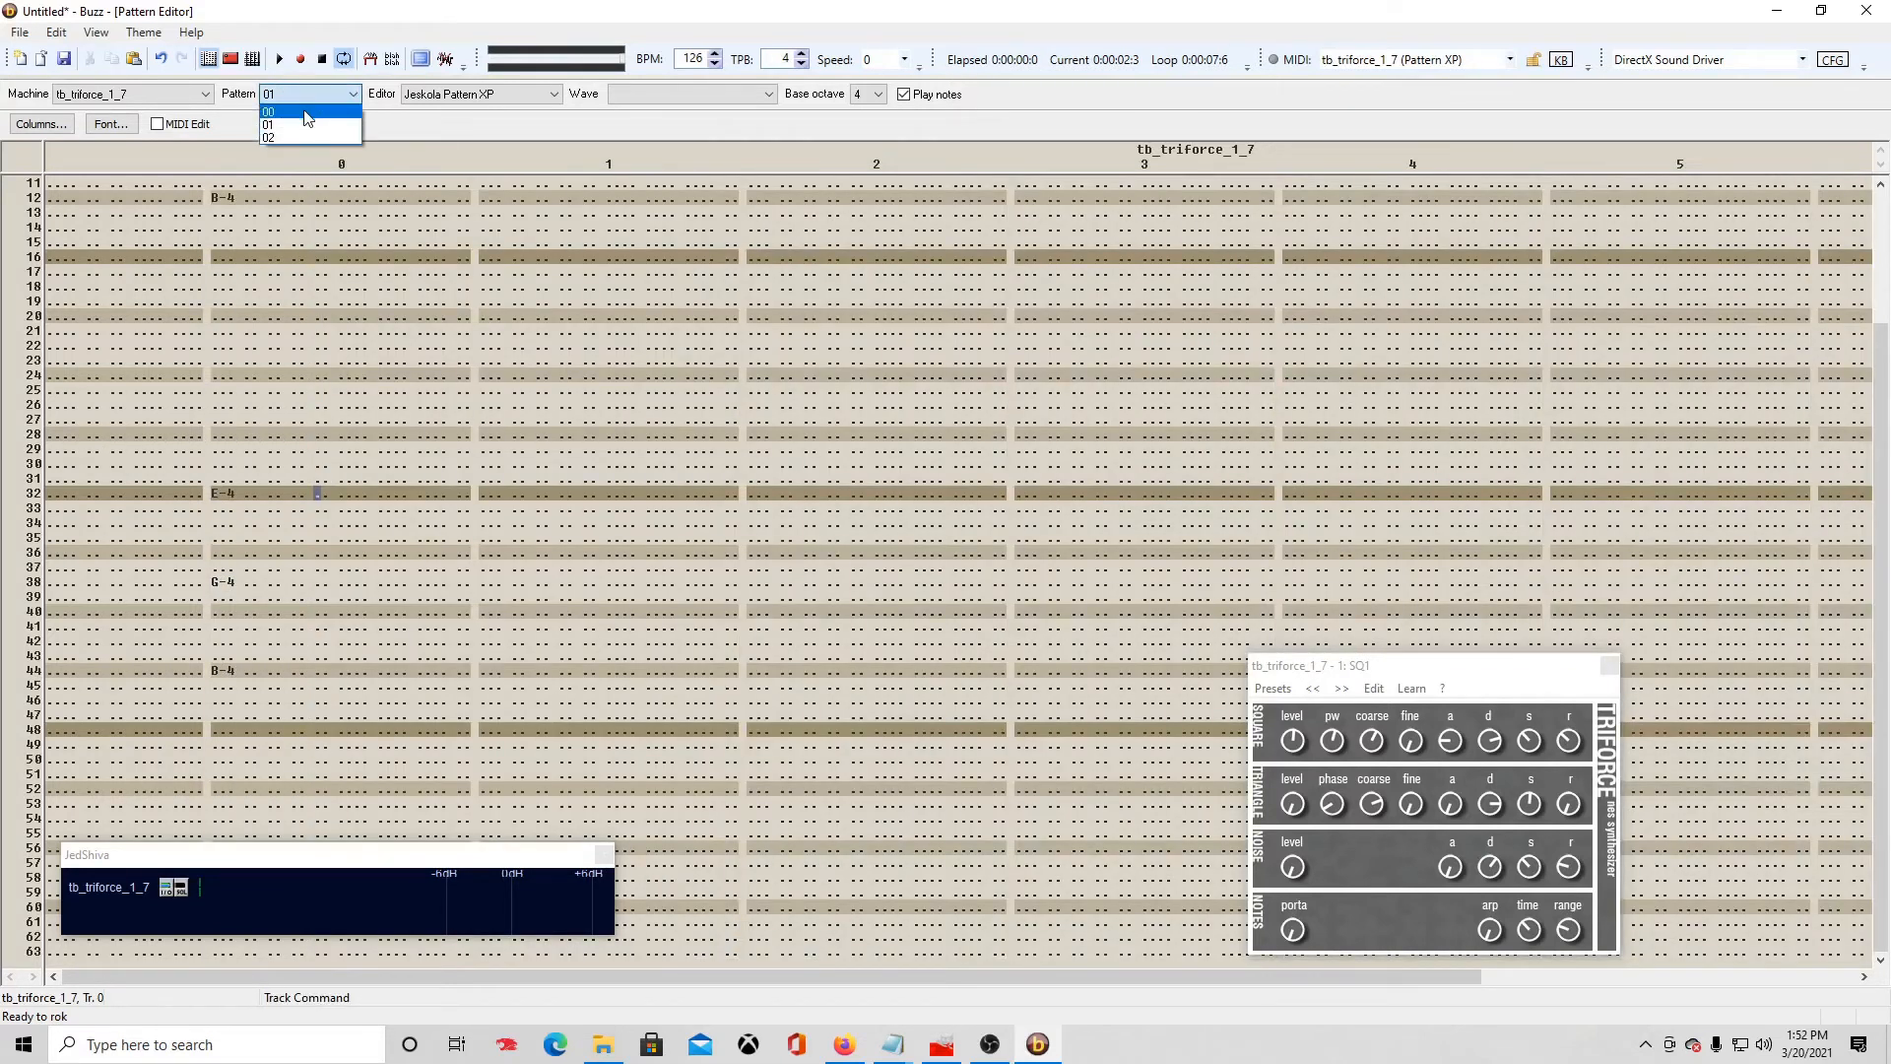
pyautogui.click(303, 111)
pyautogui.click(416, 376)
pyautogui.scroll(8, 418, 374)
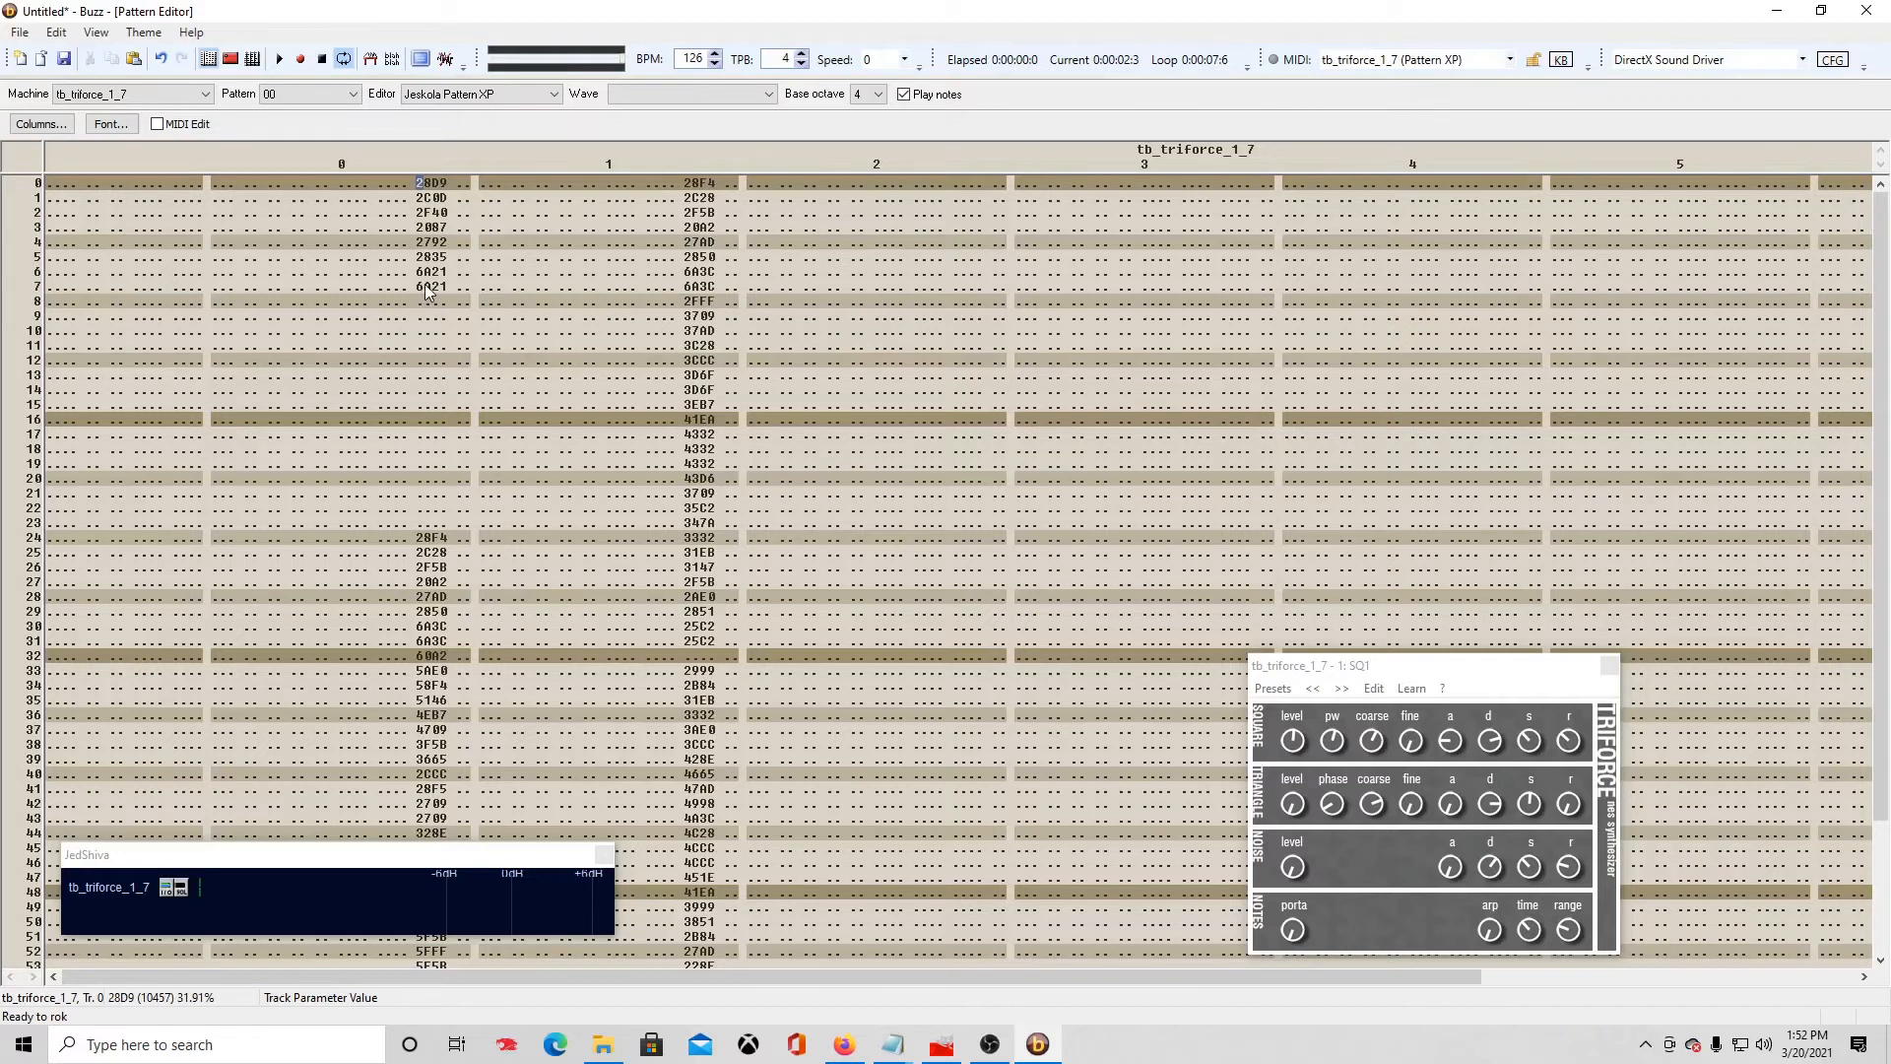
# Step: Interpolate track 0's parameter values from row 7 to row 24 and randomise the same range
pyautogui.moveTo(422, 288); pyautogui.dragTo(436, 539)
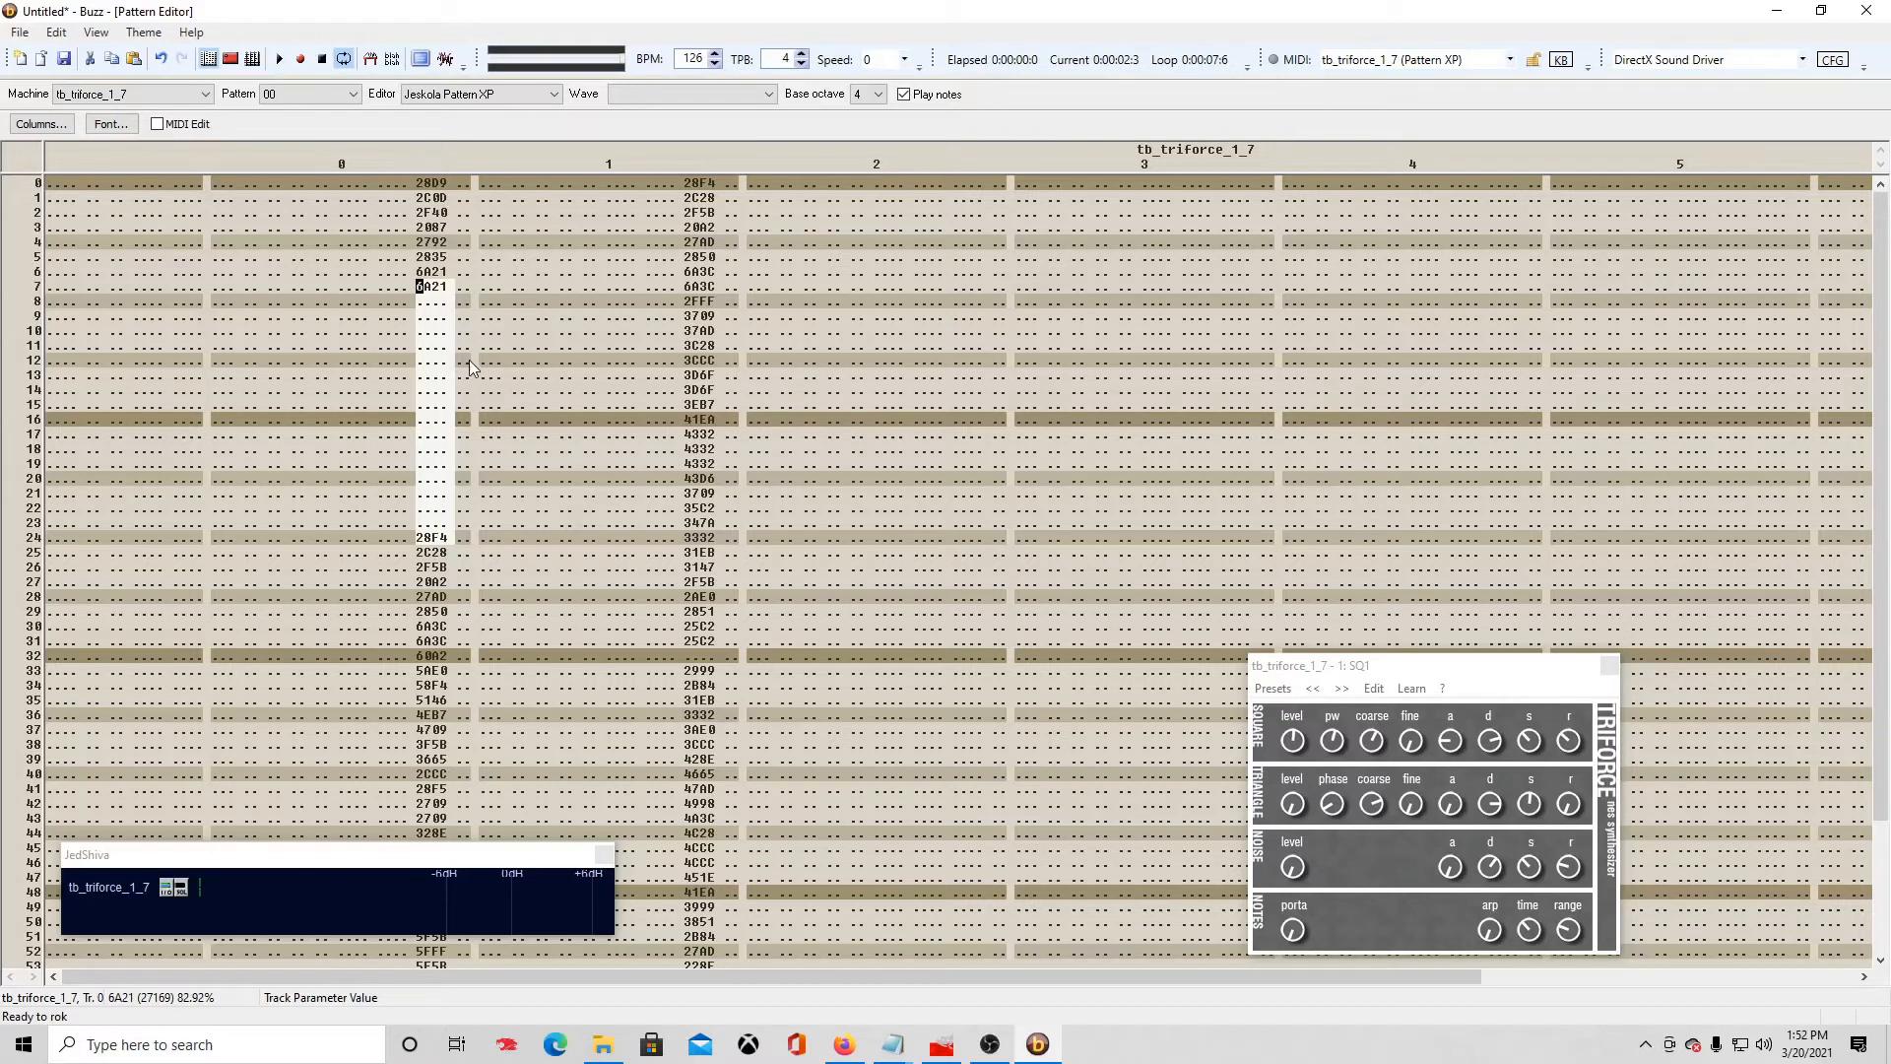
pyautogui.hotkey('ctrl', 'i')
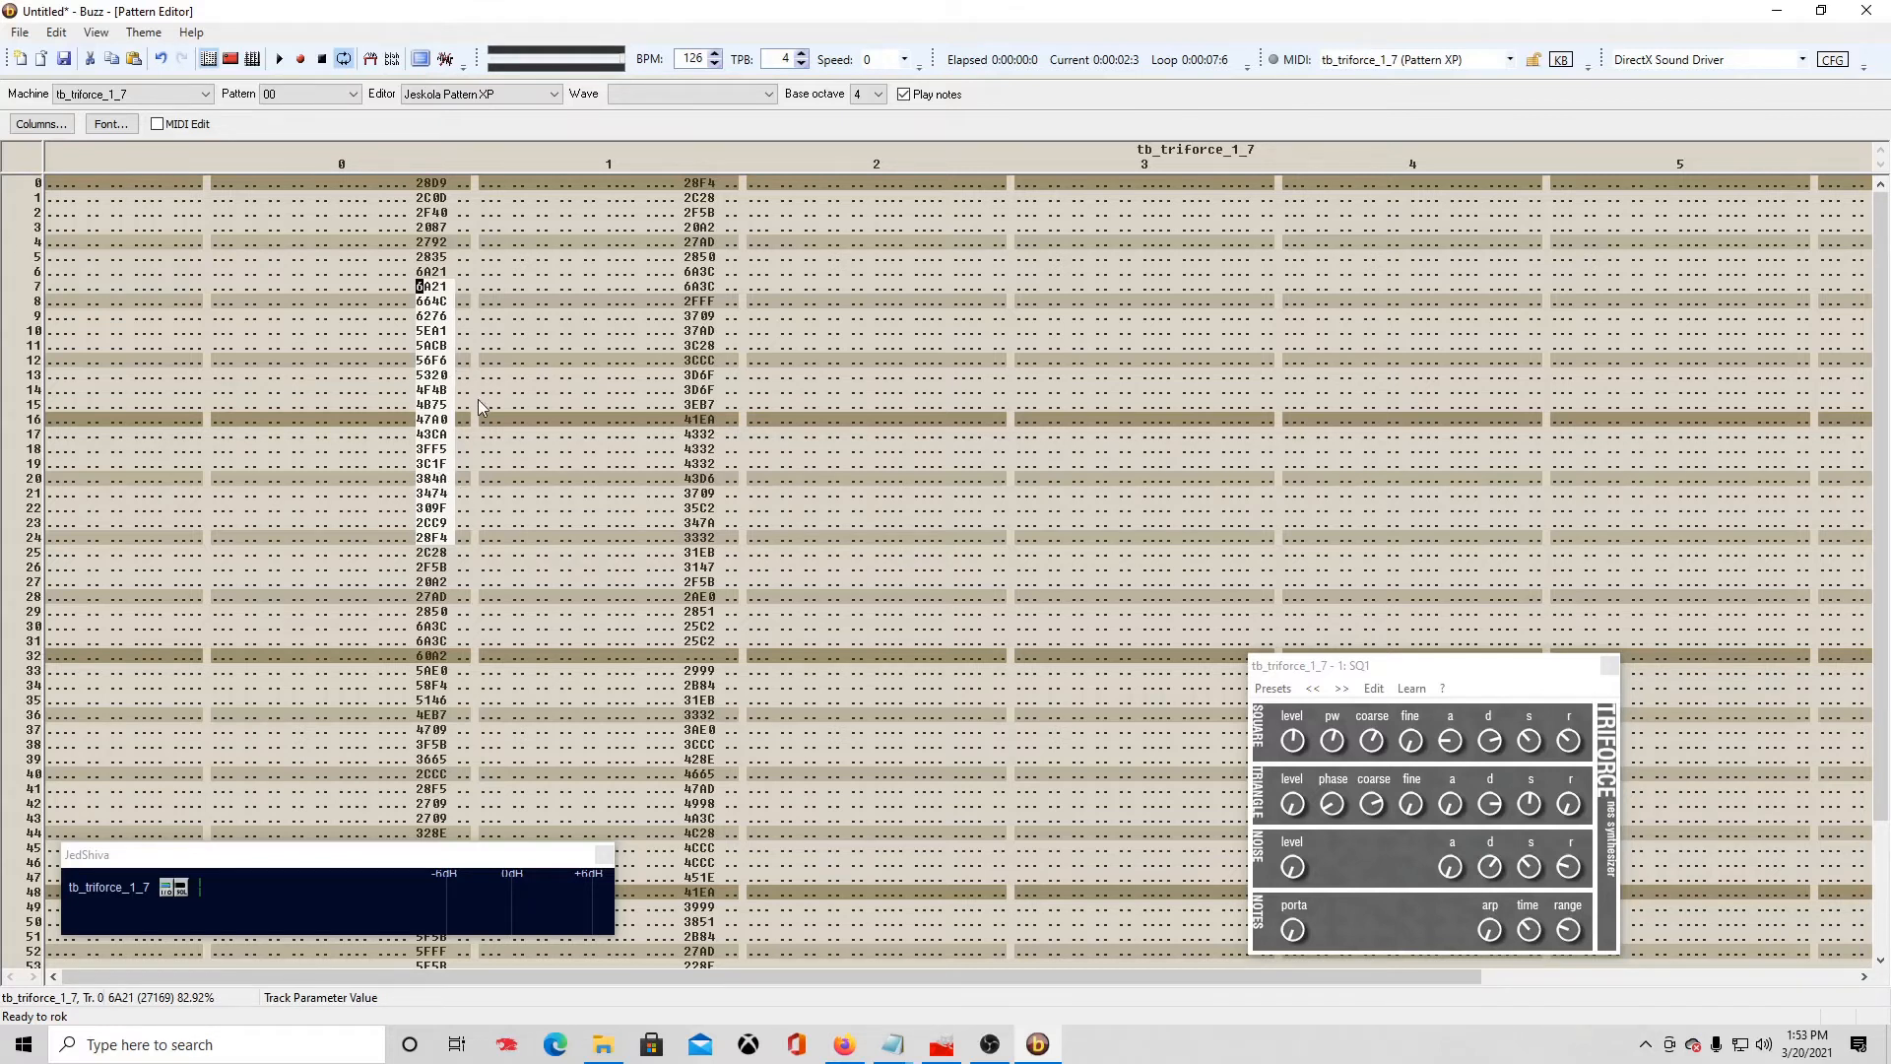
pyautogui.hotkey('ctrl', 'r')
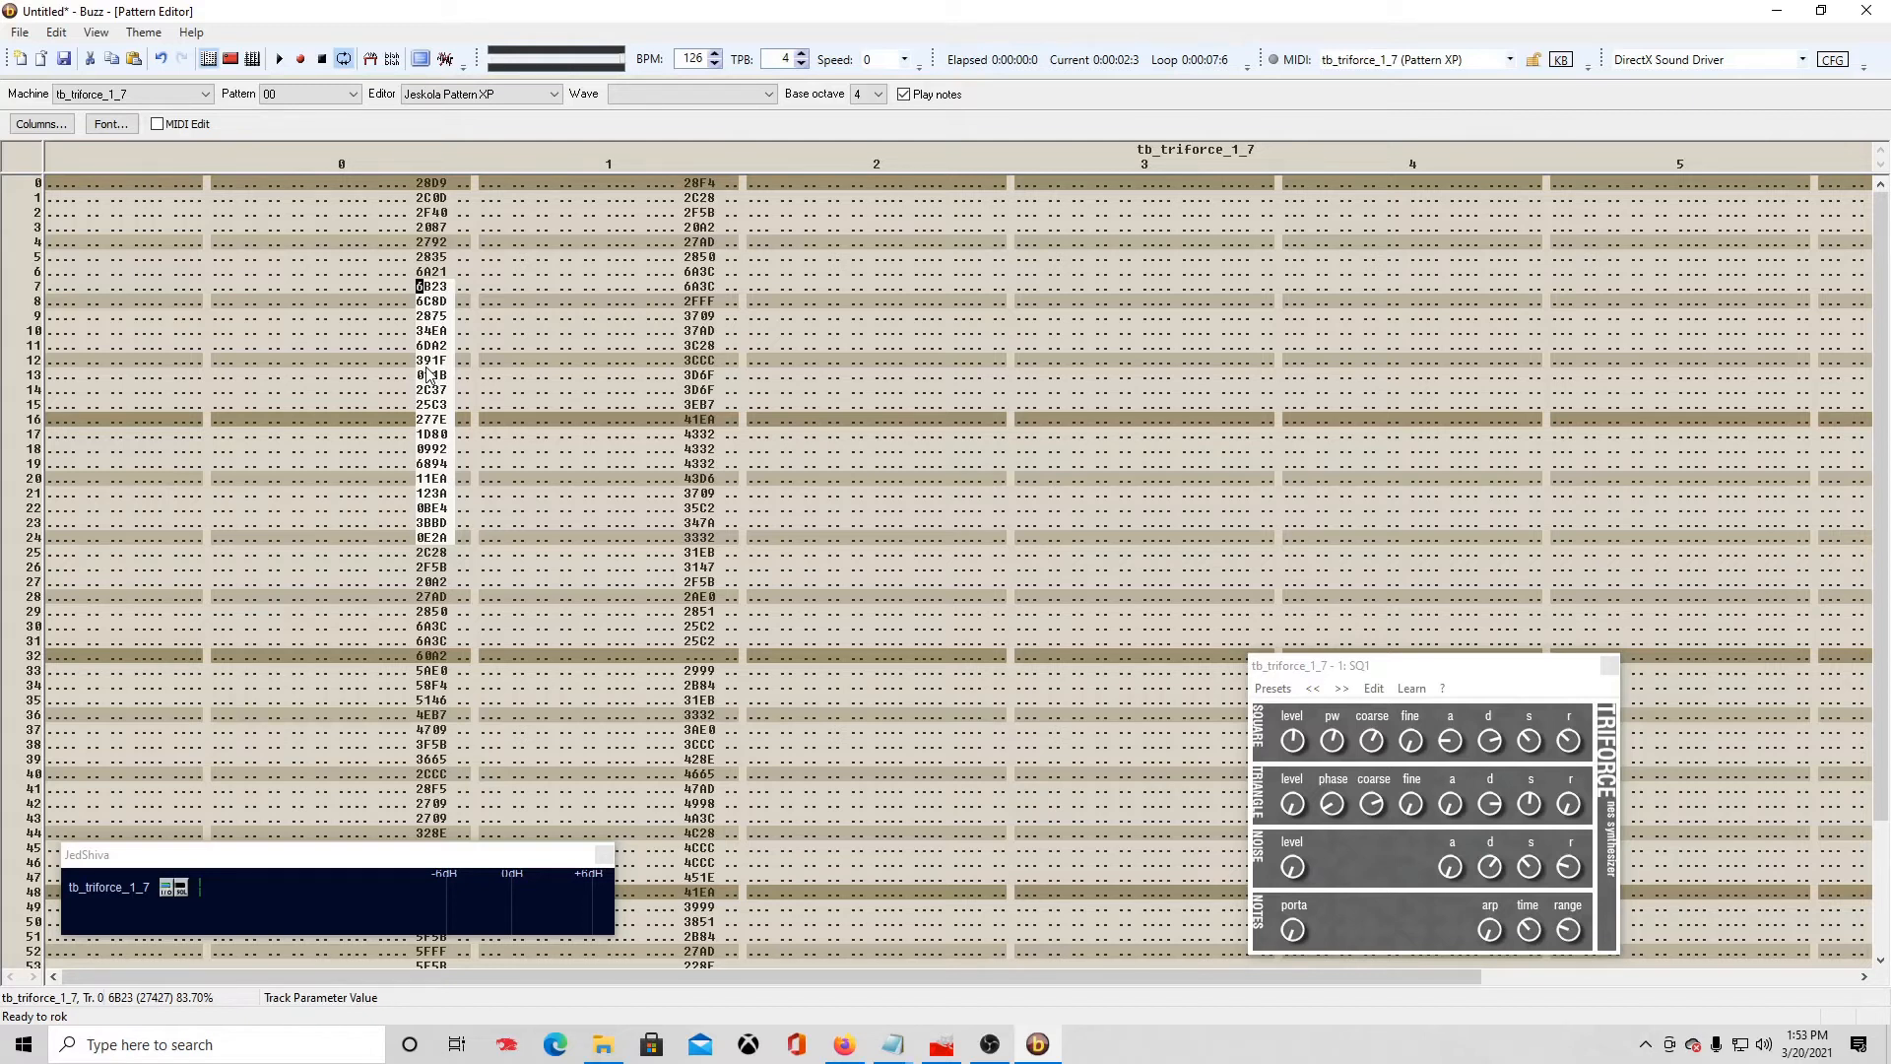
# Step: Delete all track 0 parameter values in pattern 00, from row 0 to row 63
pyautogui.click(425, 184)
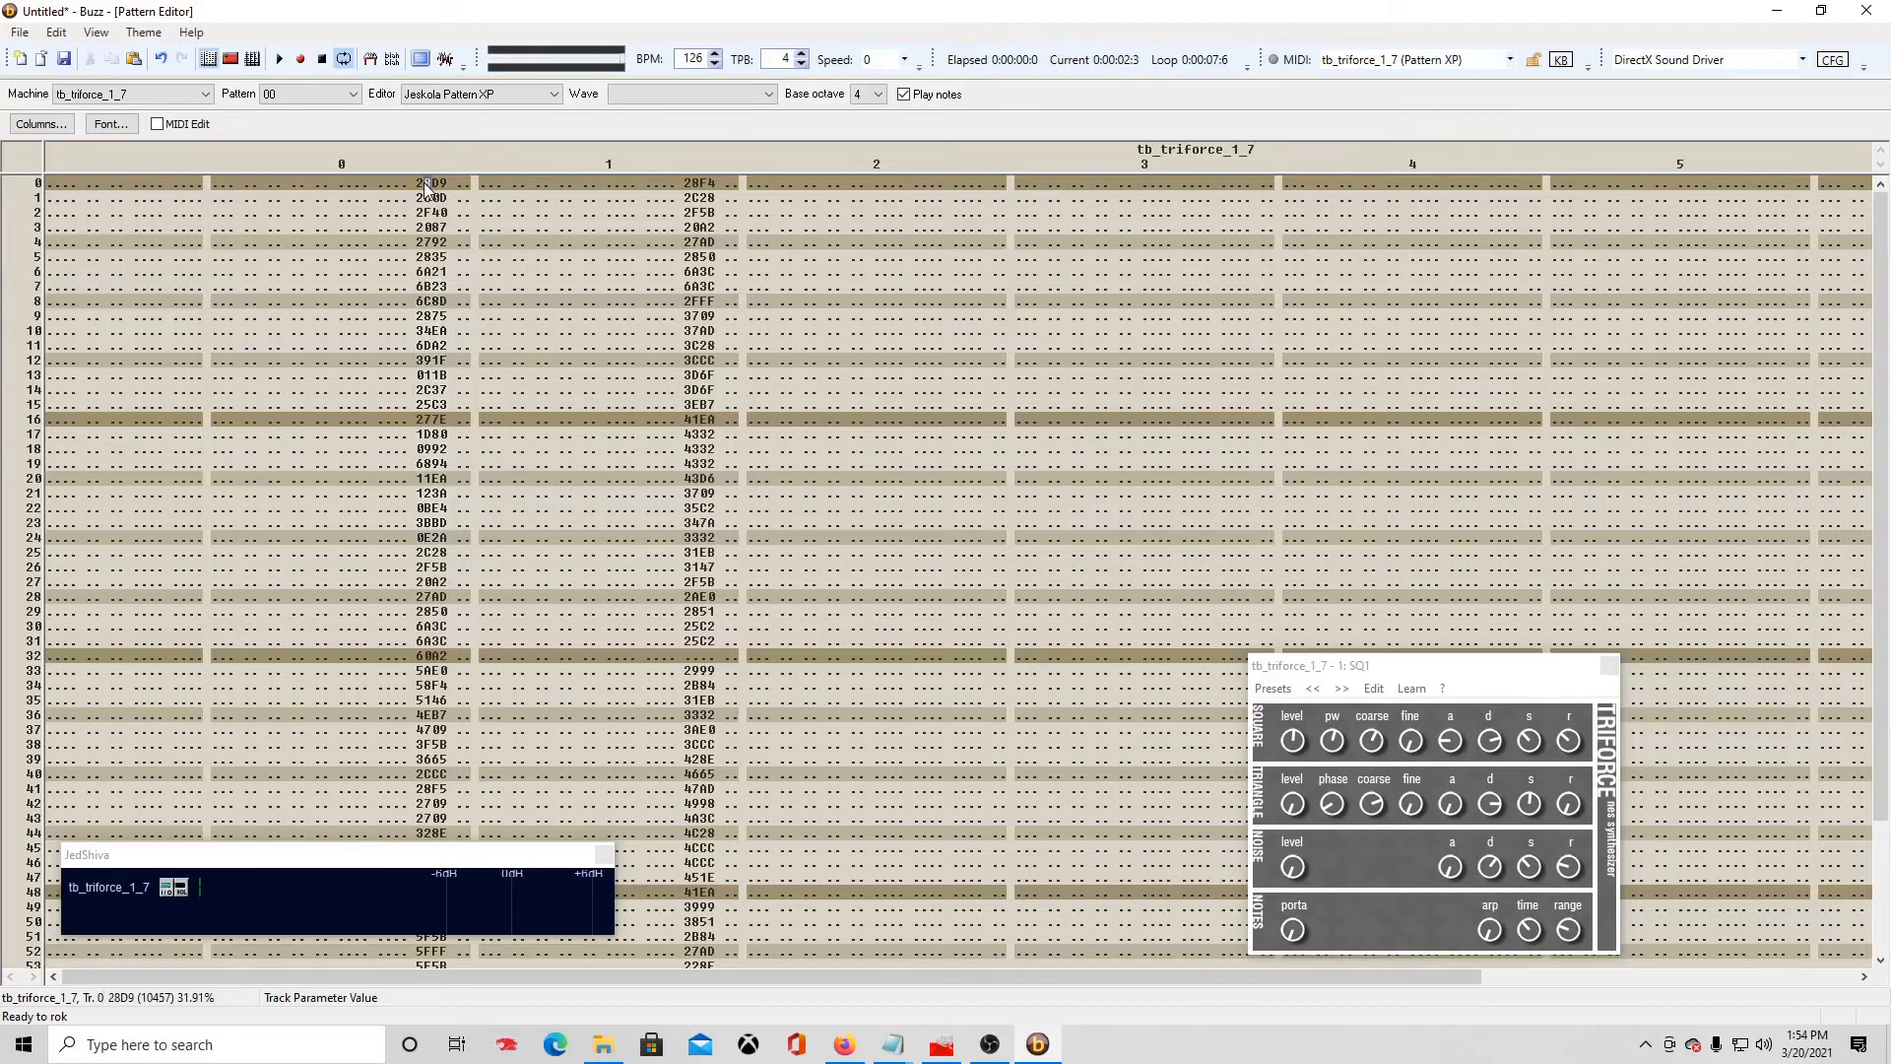
pyautogui.hotkey('shift', 'End')
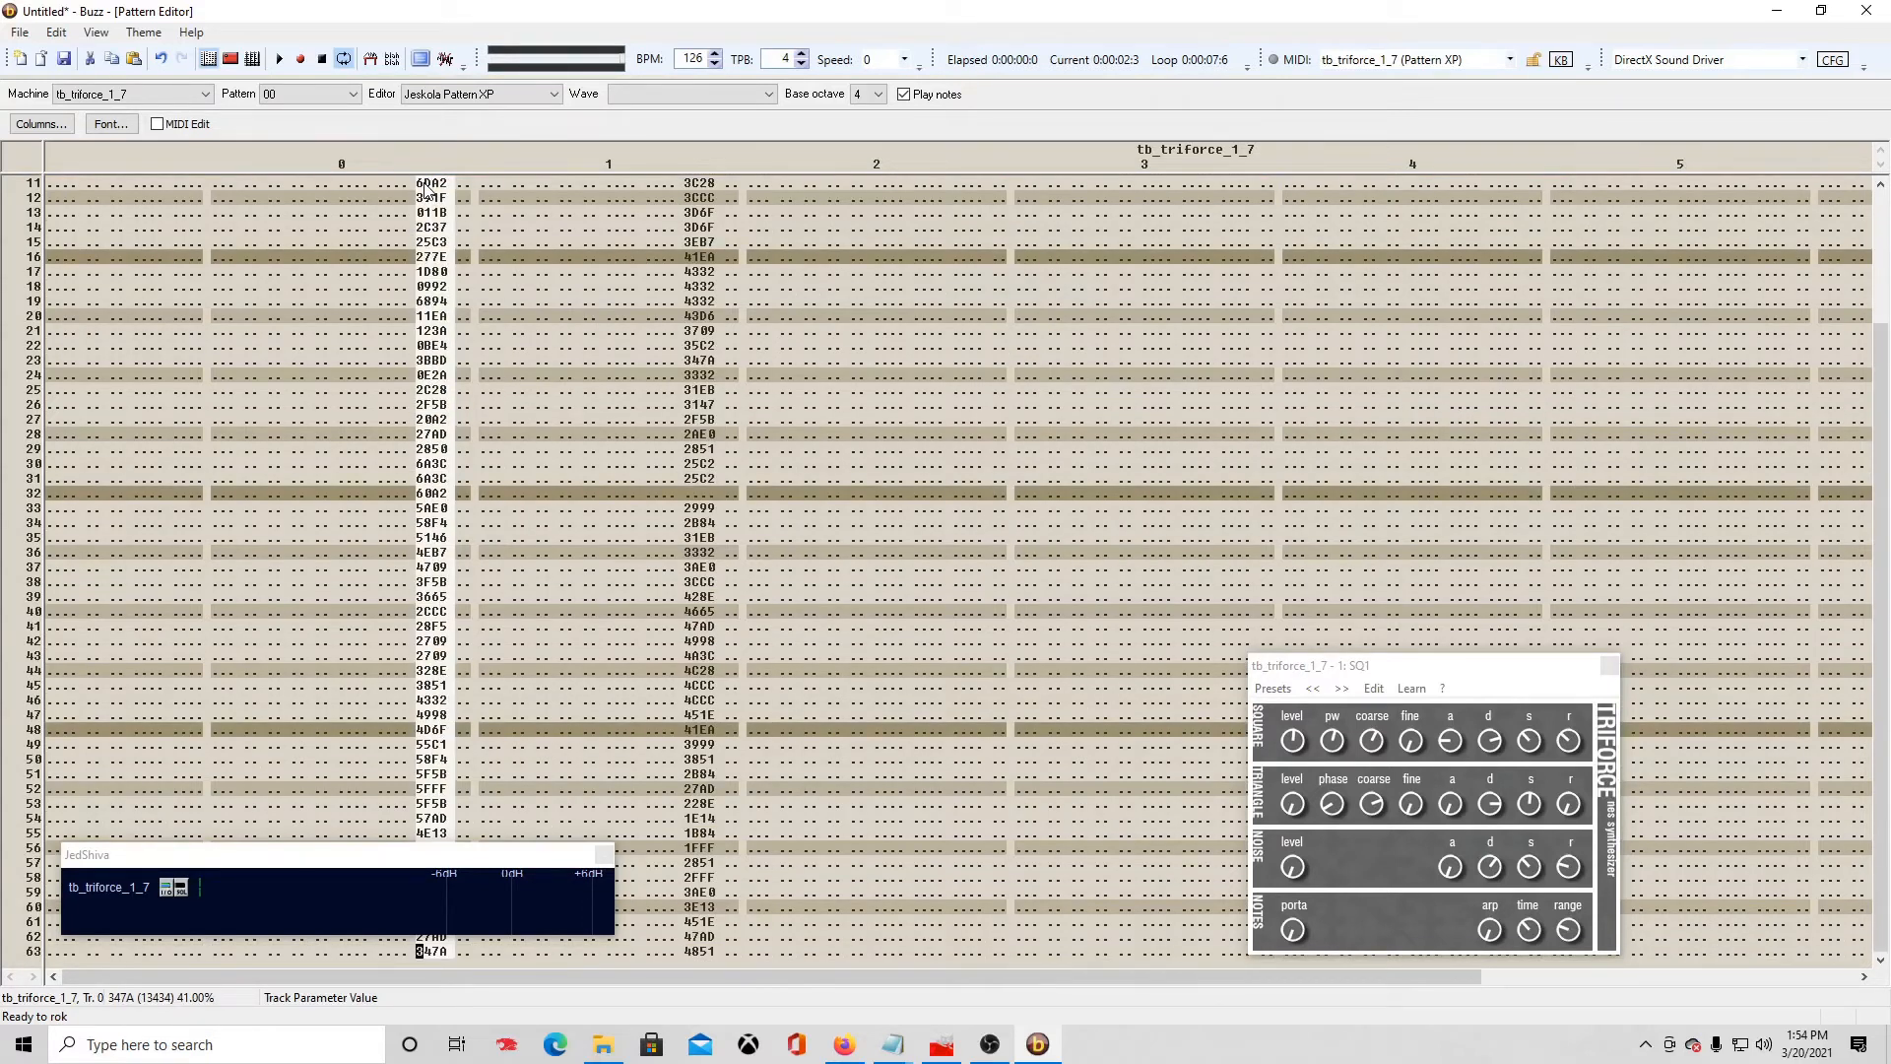
pyautogui.press('Delete')
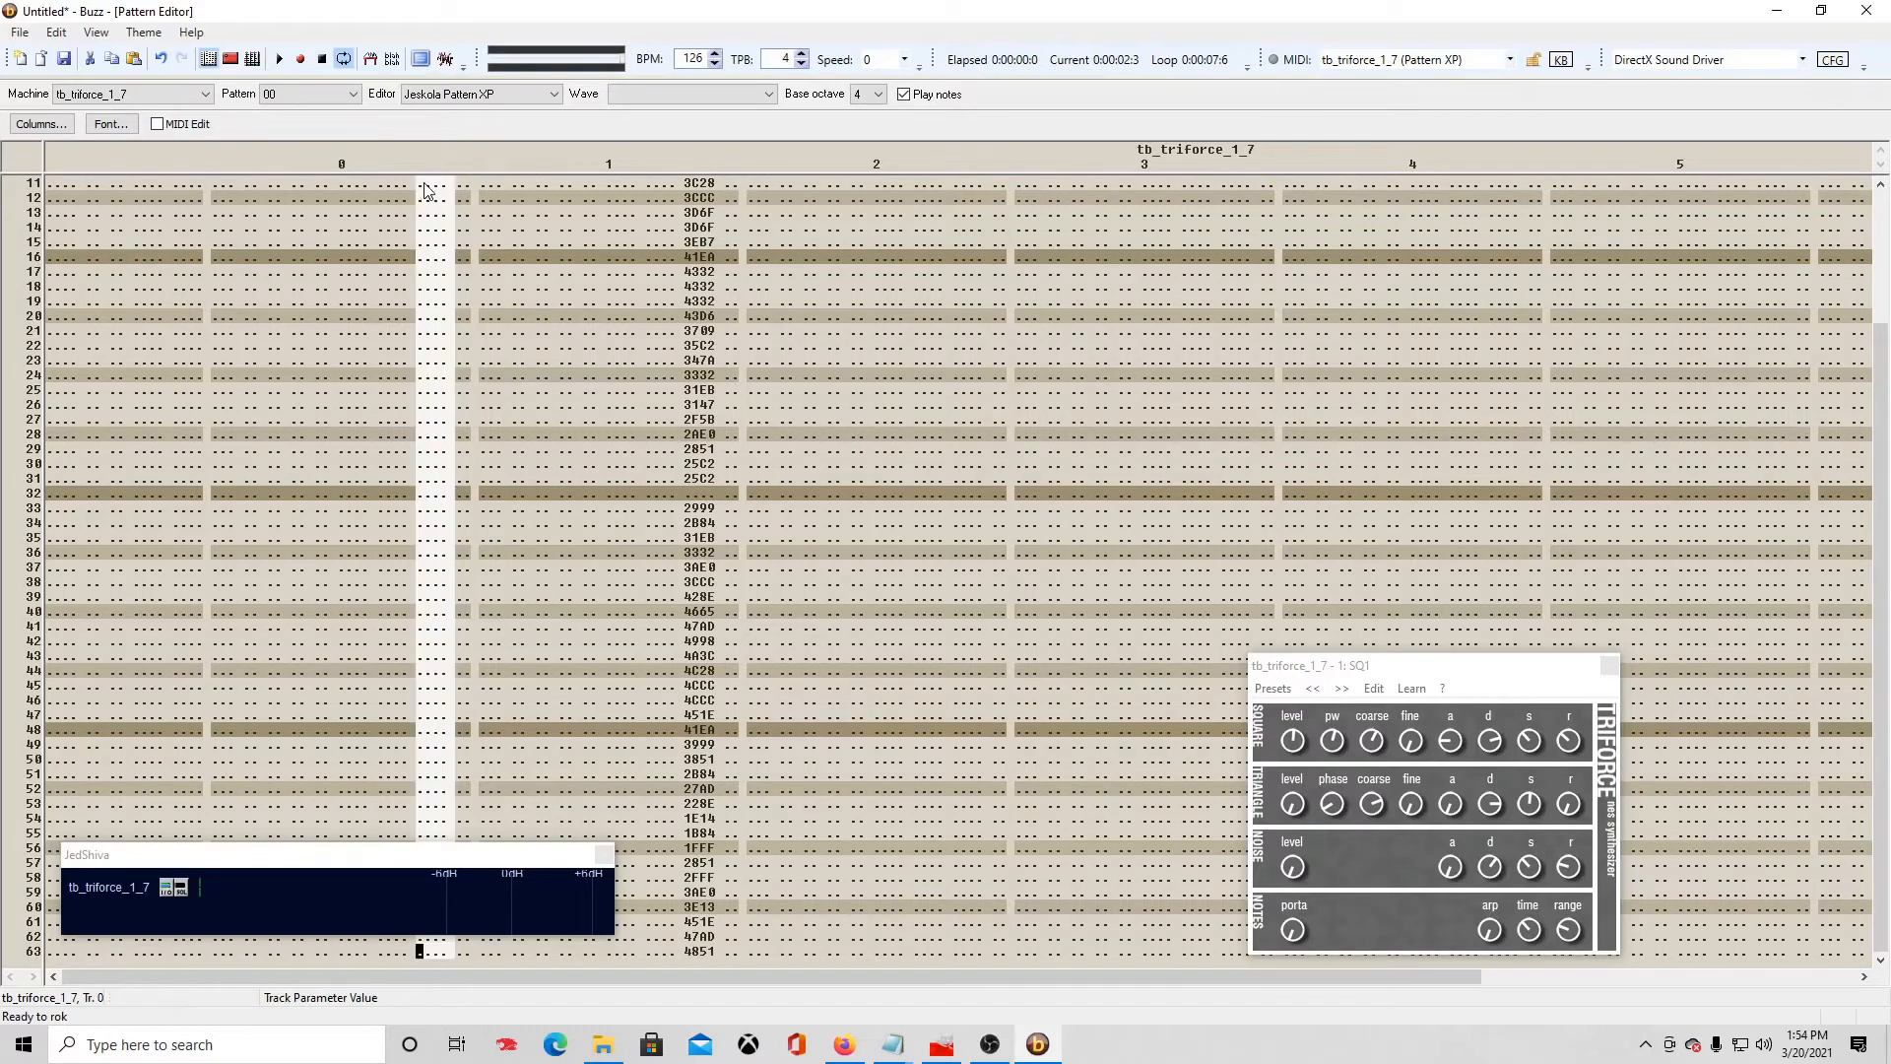
# Step: Delete all track 1 parameter values from row 0 to row 63 and return to row 0
pyautogui.press('Tab')
pyautogui.press('Tab')
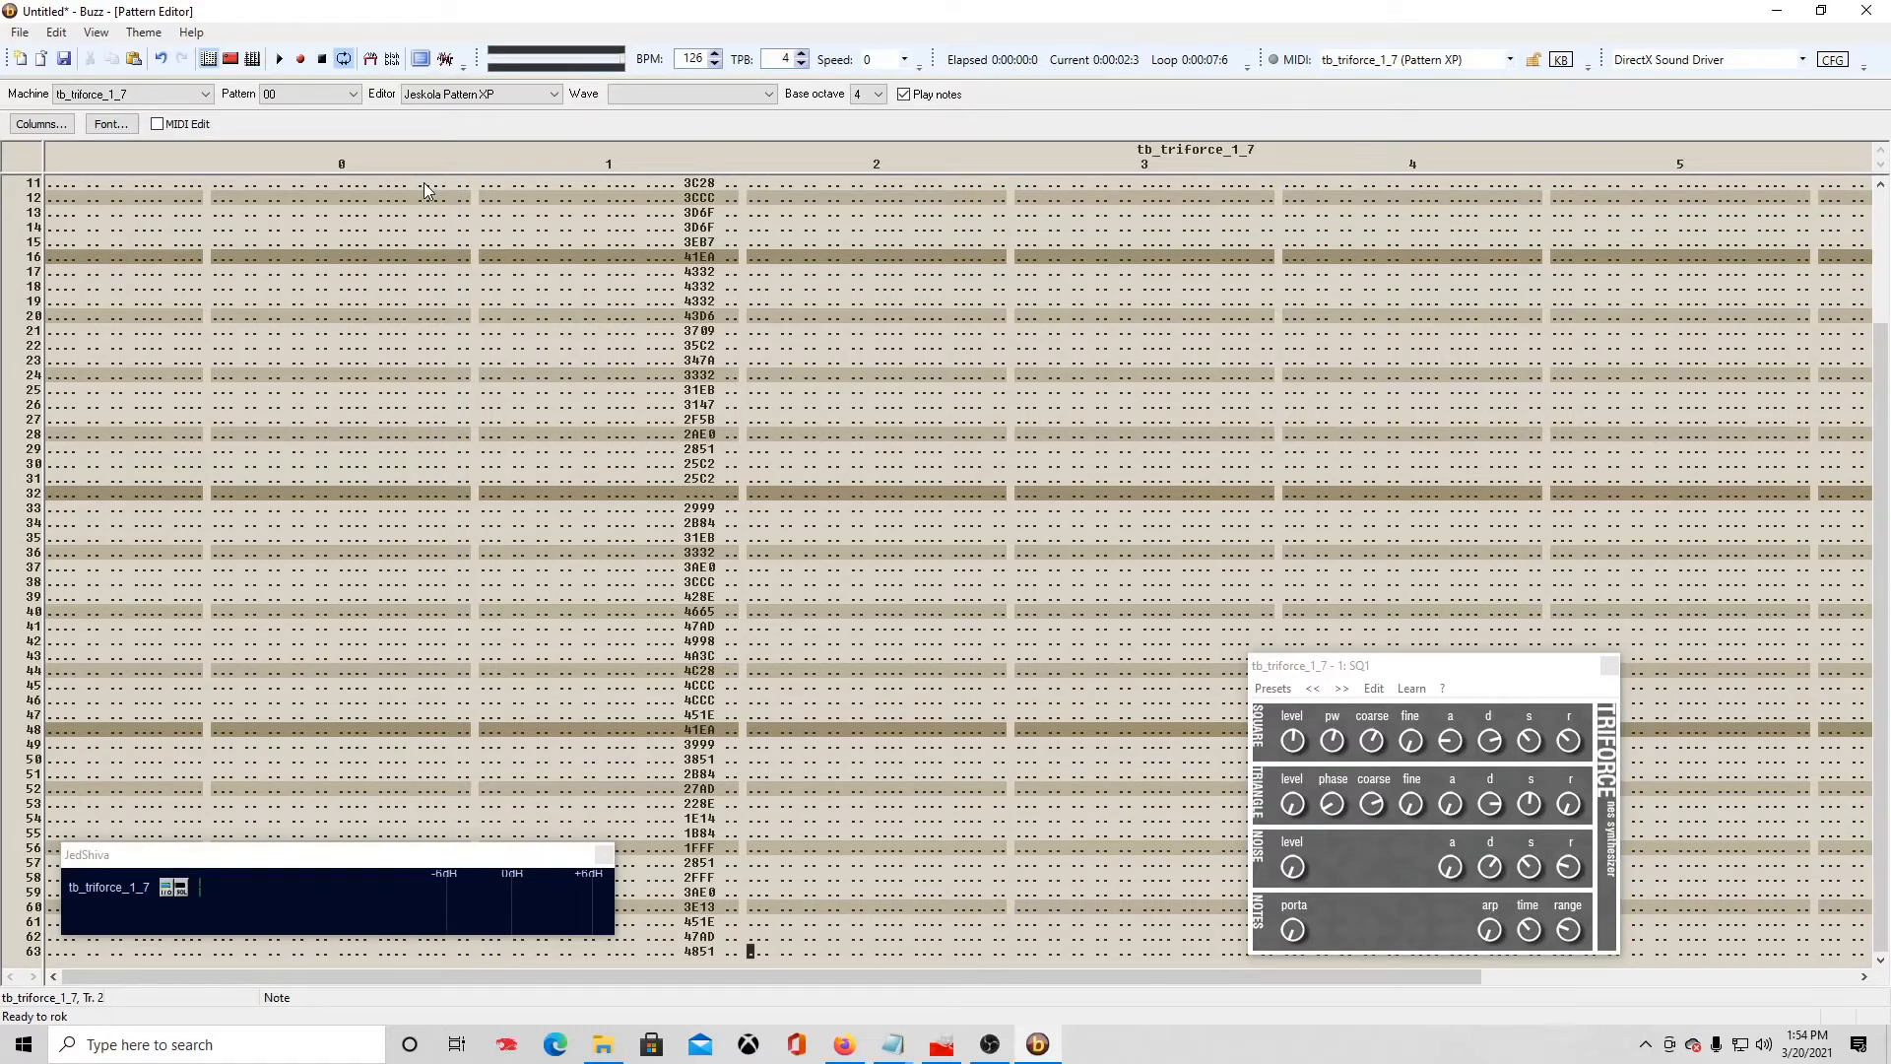
pyautogui.hotkey('shift', 'Tab')
pyautogui.press('Up')
pyautogui.press('Up')
pyautogui.press('Up')
pyautogui.press('Up')
pyautogui.press('Up')
pyautogui.press('Up')
pyautogui.press('Up')
pyautogui.press('Up')
pyautogui.press('Up')
pyautogui.press('Up')
pyautogui.press('Up')
pyautogui.press('Up')
pyautogui.press('Up')
pyautogui.press('Up')
pyautogui.press('Up')
pyautogui.press('Up')
pyautogui.press('Up')
pyautogui.press('Right')
pyautogui.press('Right')
pyautogui.press('Right')
pyautogui.press('Right')
pyautogui.press('Right')
pyautogui.press('Right')
pyautogui.press('Right')
pyautogui.press('Right')
pyautogui.press('Right')
pyautogui.press('Right')
pyautogui.press('Right')
pyautogui.press('Right')
pyautogui.press('Right')
pyautogui.press('Right')
pyautogui.press('Home')
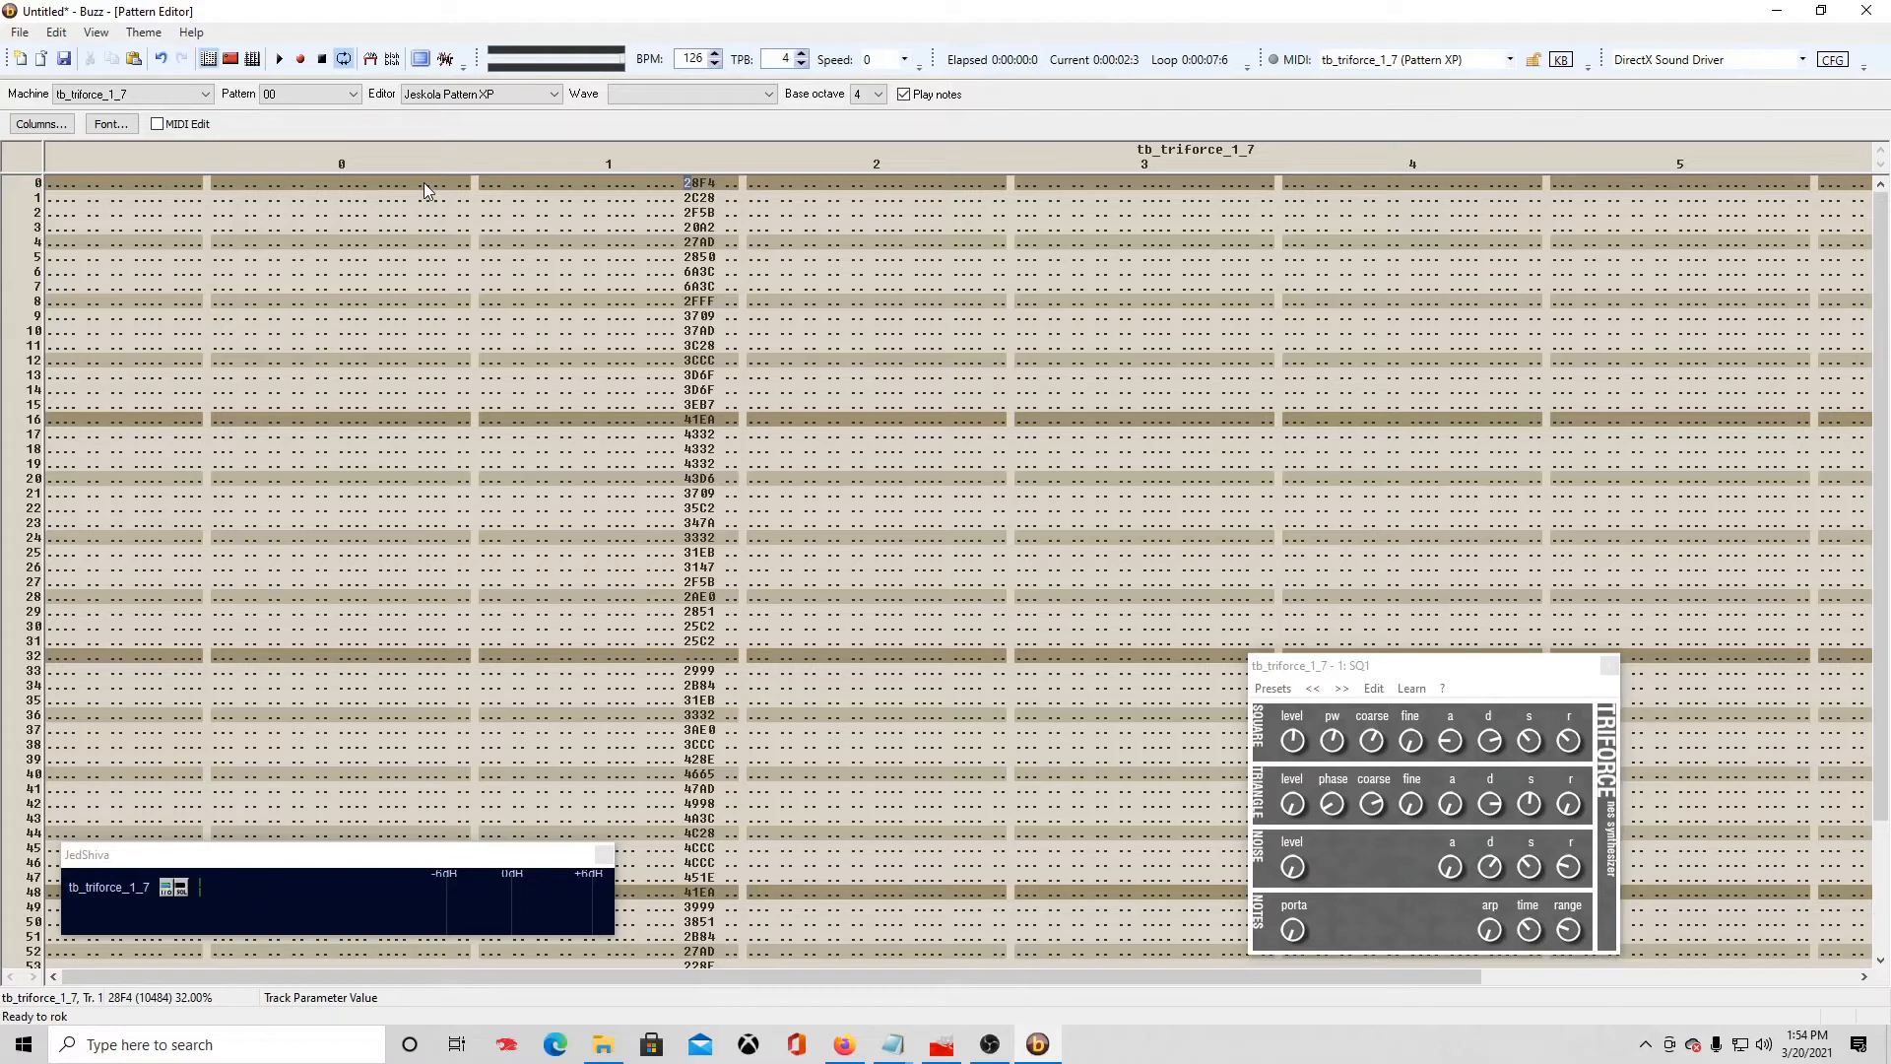
pyautogui.hotkey('shift', 'End')
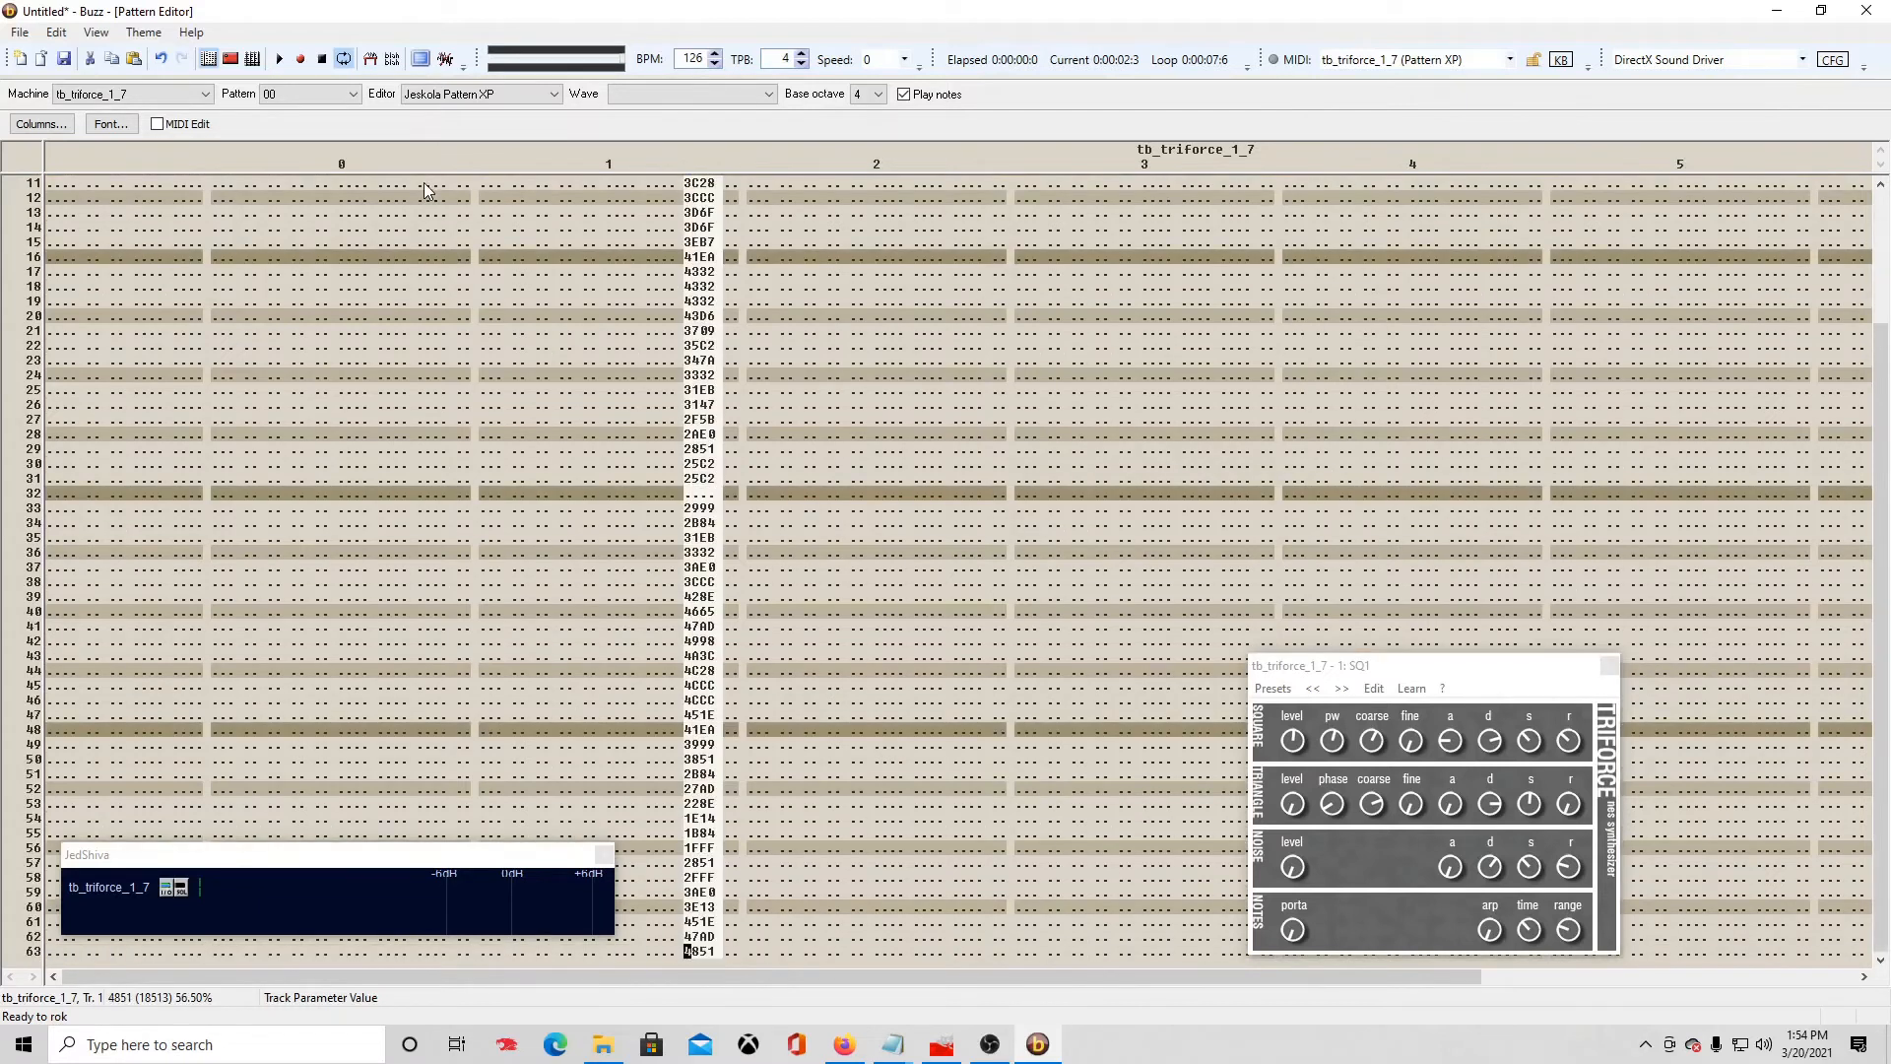
pyautogui.press('Delete')
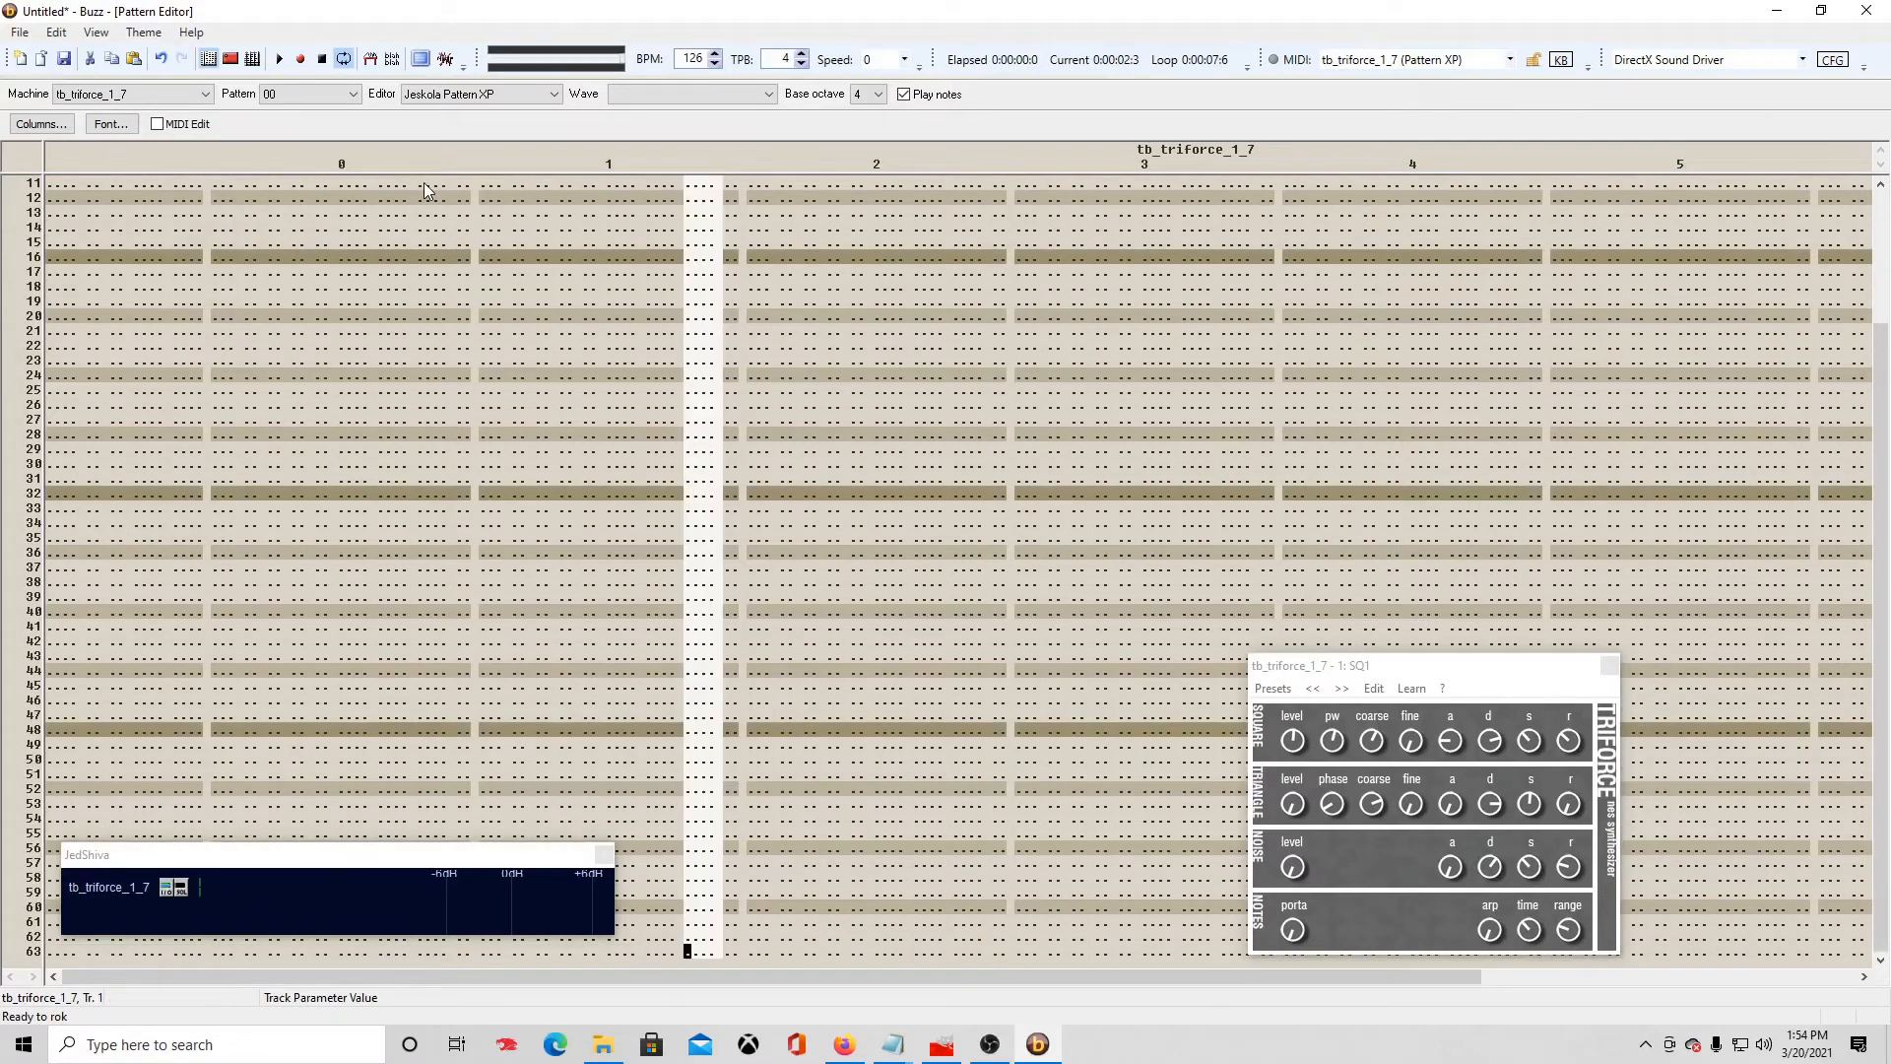
pyautogui.press('pageup')
pyautogui.press('pageup')
pyautogui.press('pageup')
pyautogui.press('pageup')
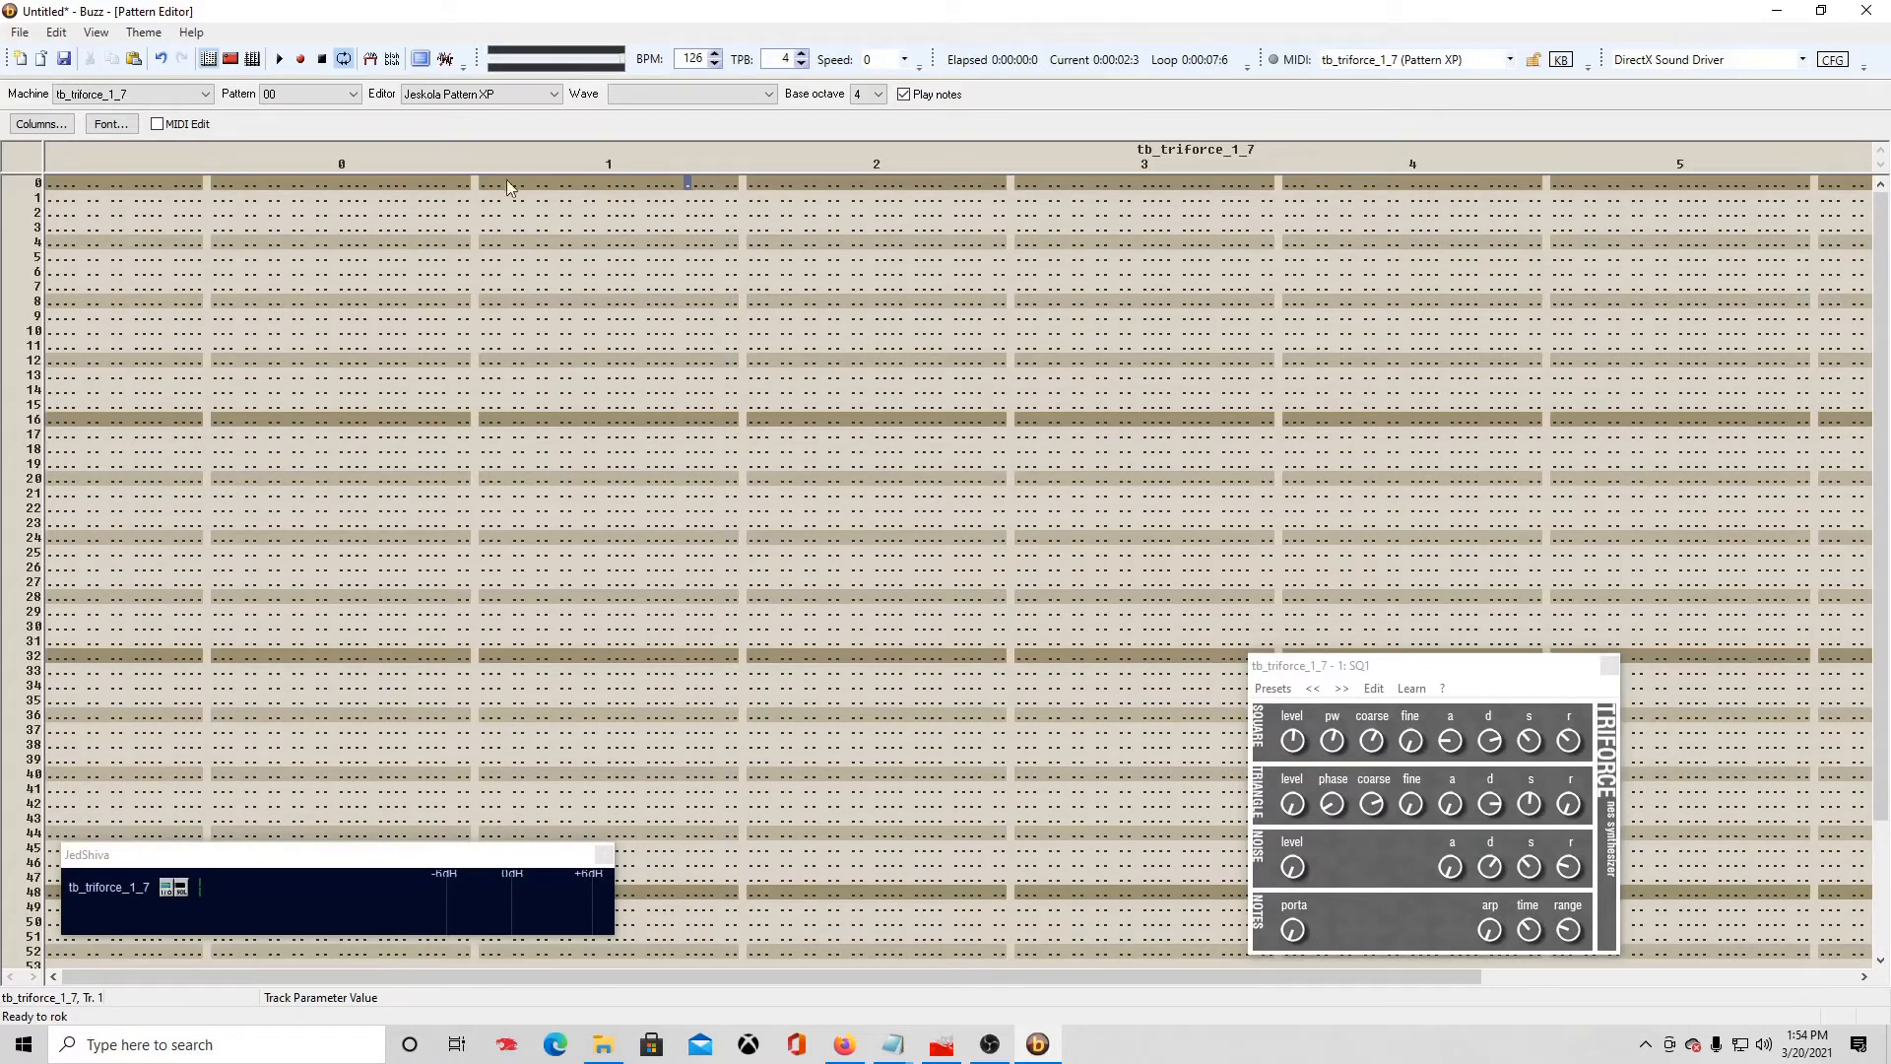
# Step: Show the tb_triforce_1_7 synth as a parameter list, move its window higher over the pattern, and look through the parameters
pyautogui.click(1376, 688)
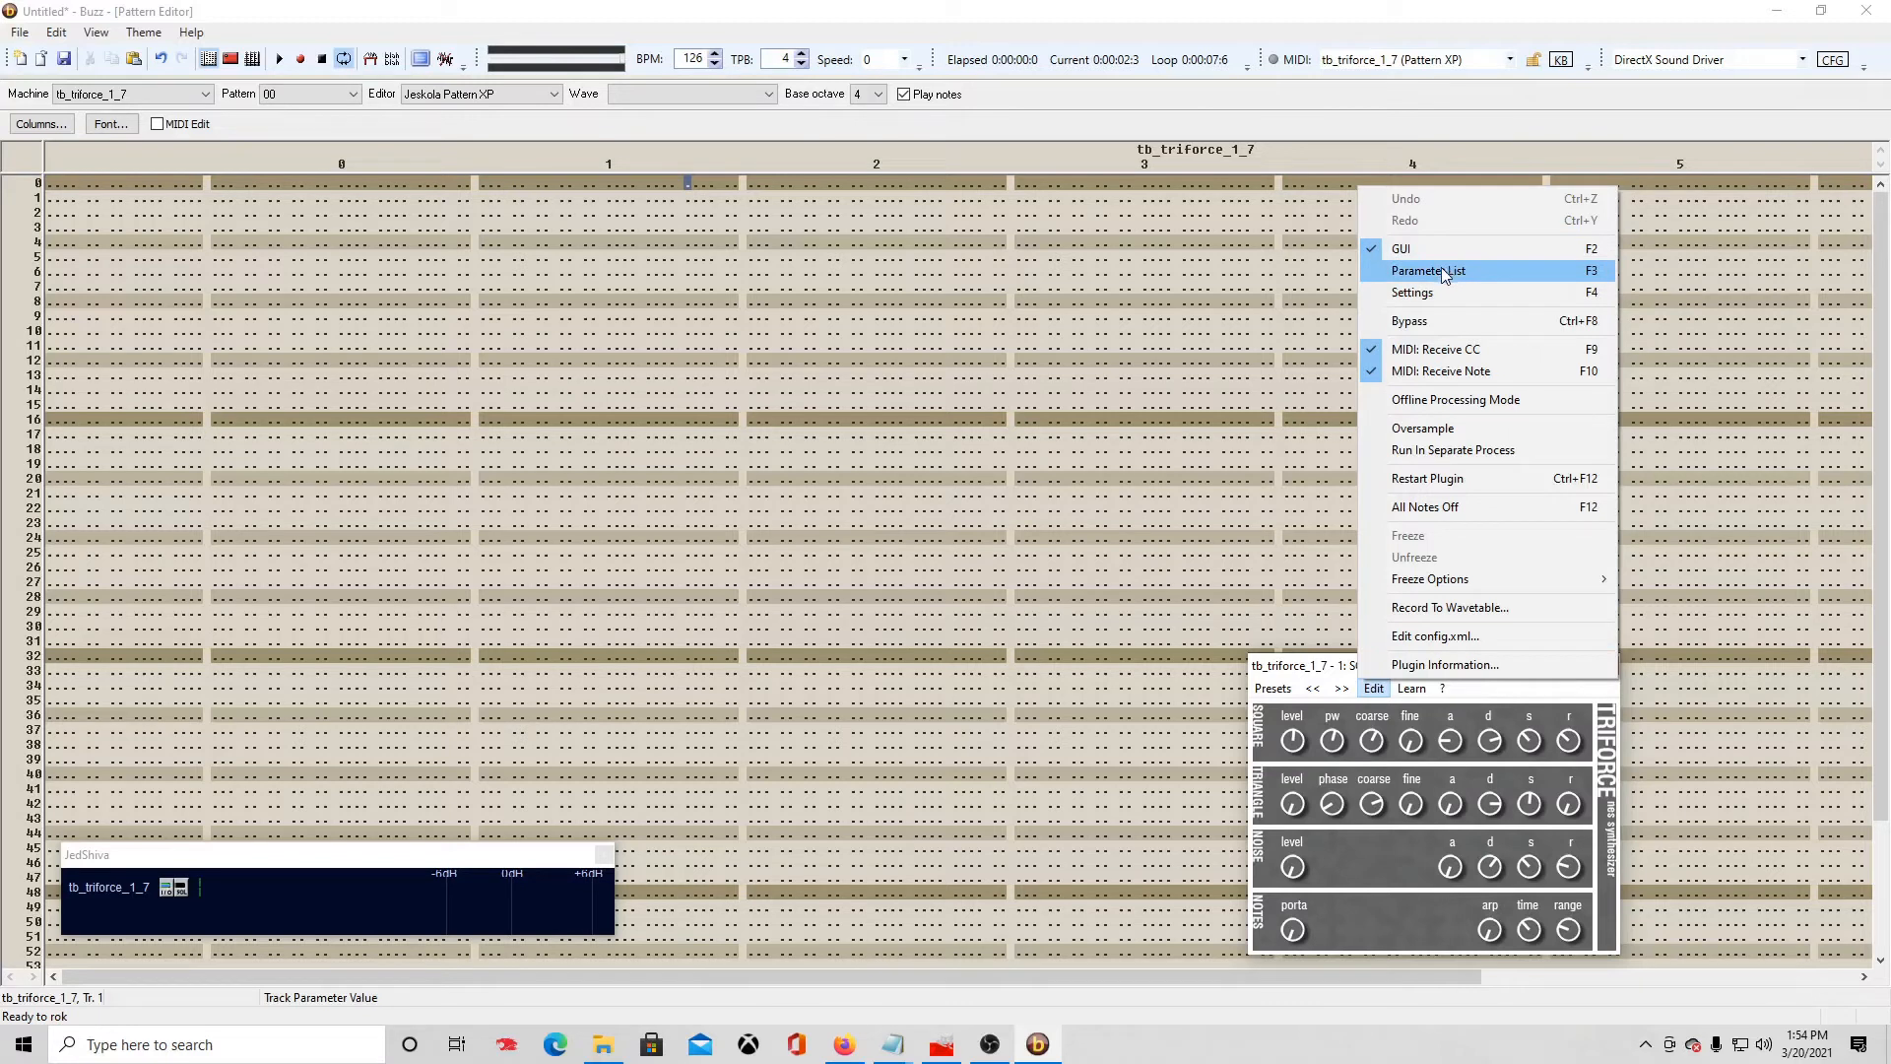
pyautogui.click(1436, 274)
pyautogui.moveTo(1405, 672); pyautogui.dragTo(1277, 360)
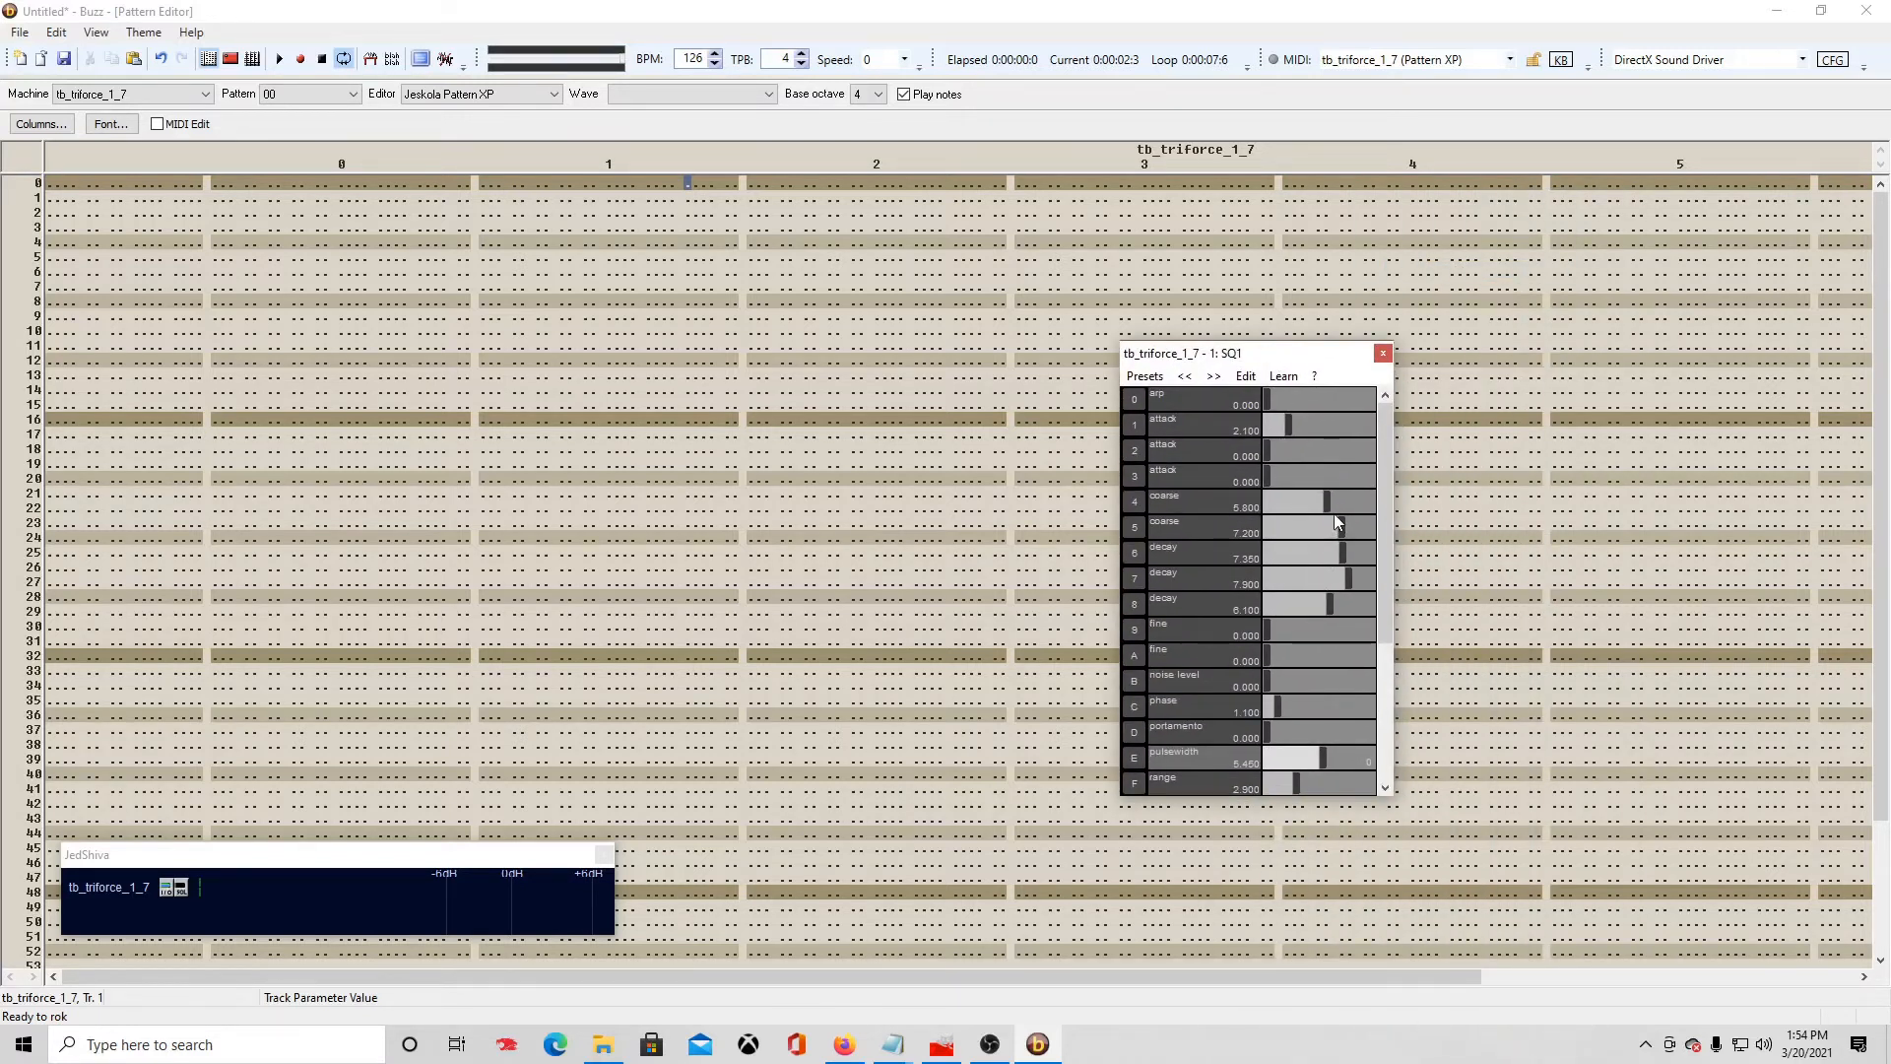
pyautogui.scroll(-3, 1351, 455)
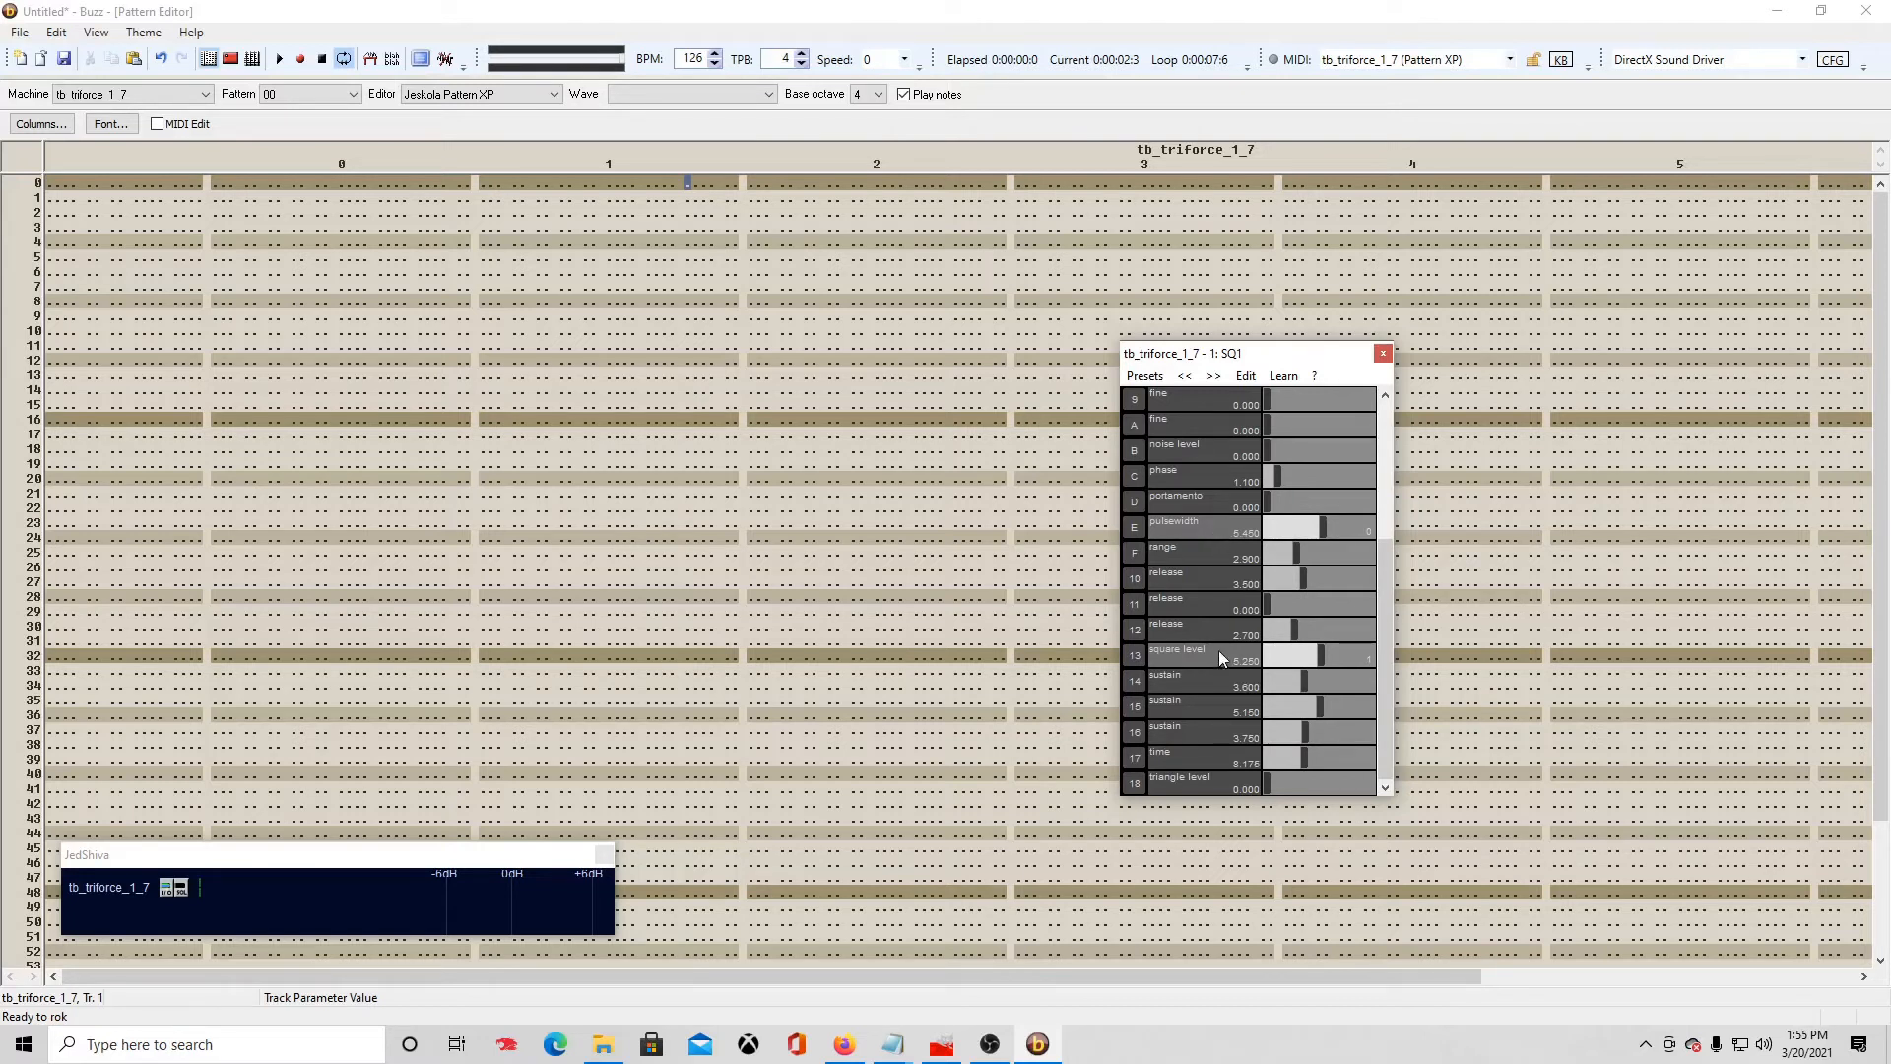
pyautogui.scroll(9, 1225, 645)
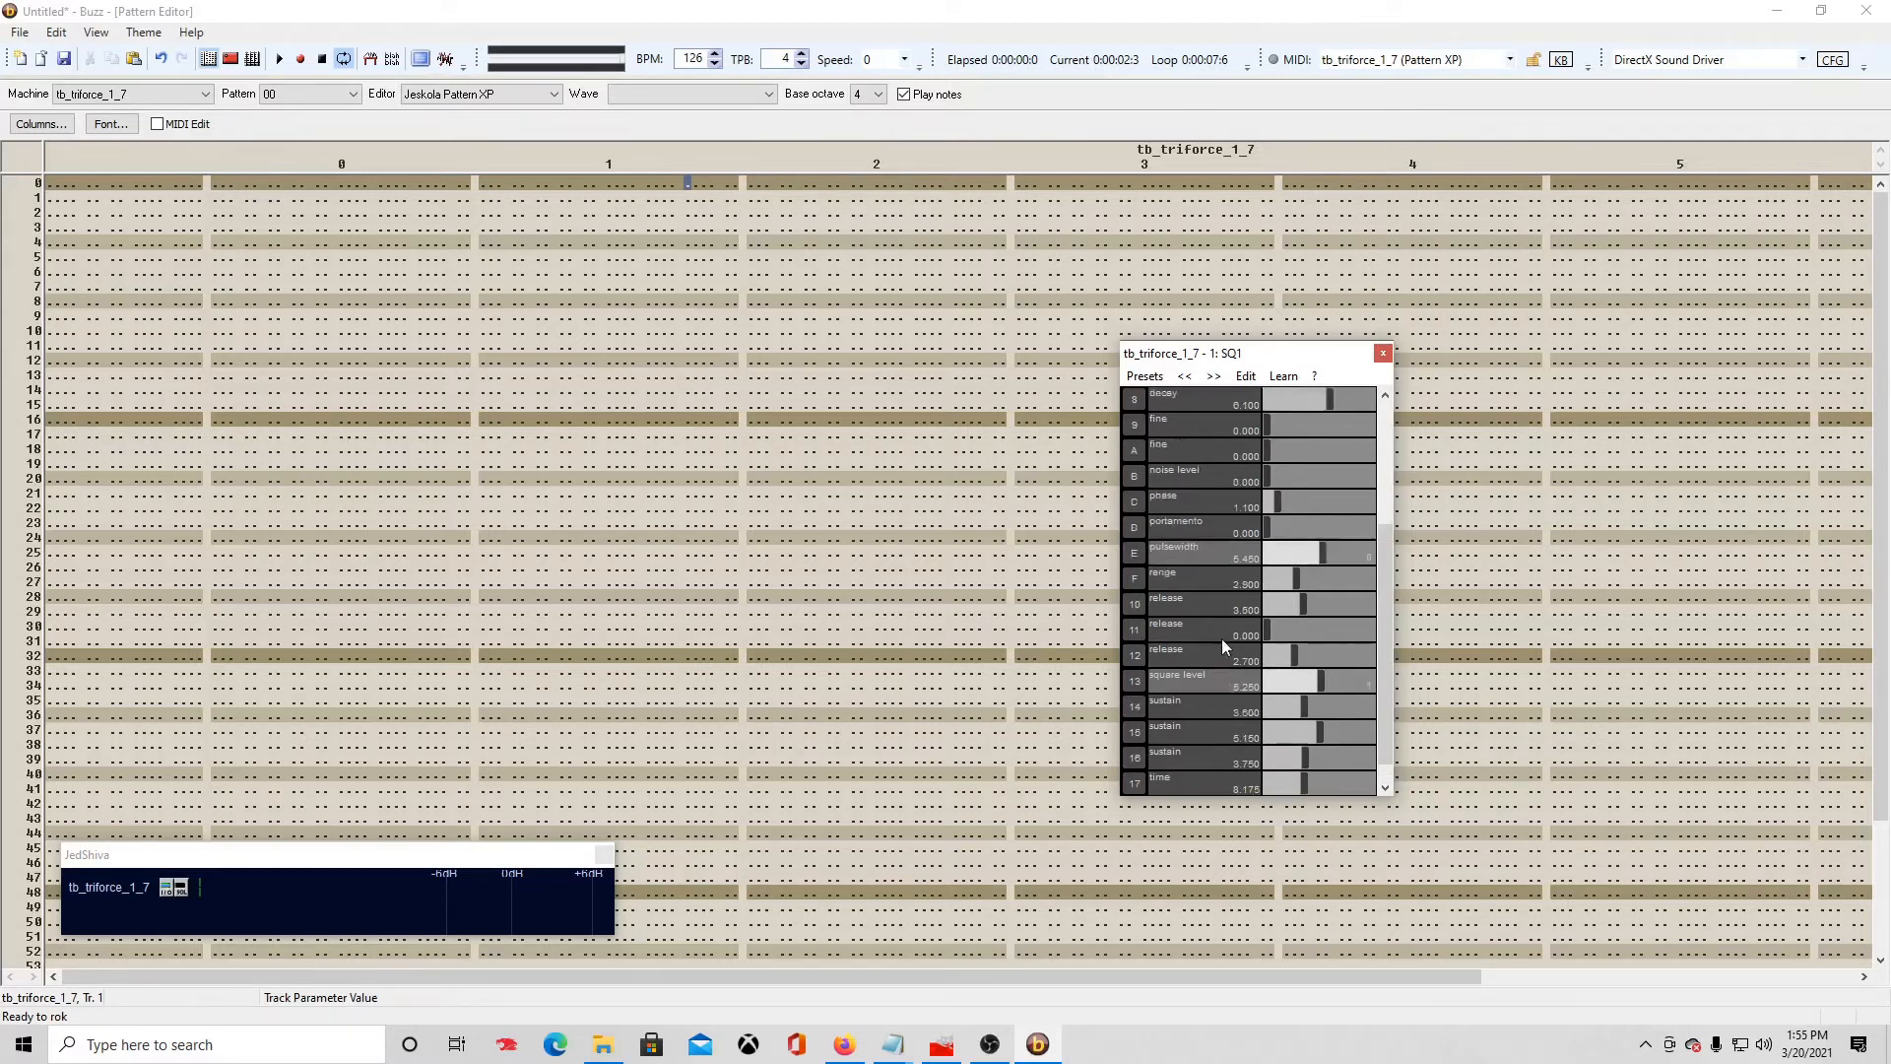
pyautogui.scroll(-9, 1207, 626)
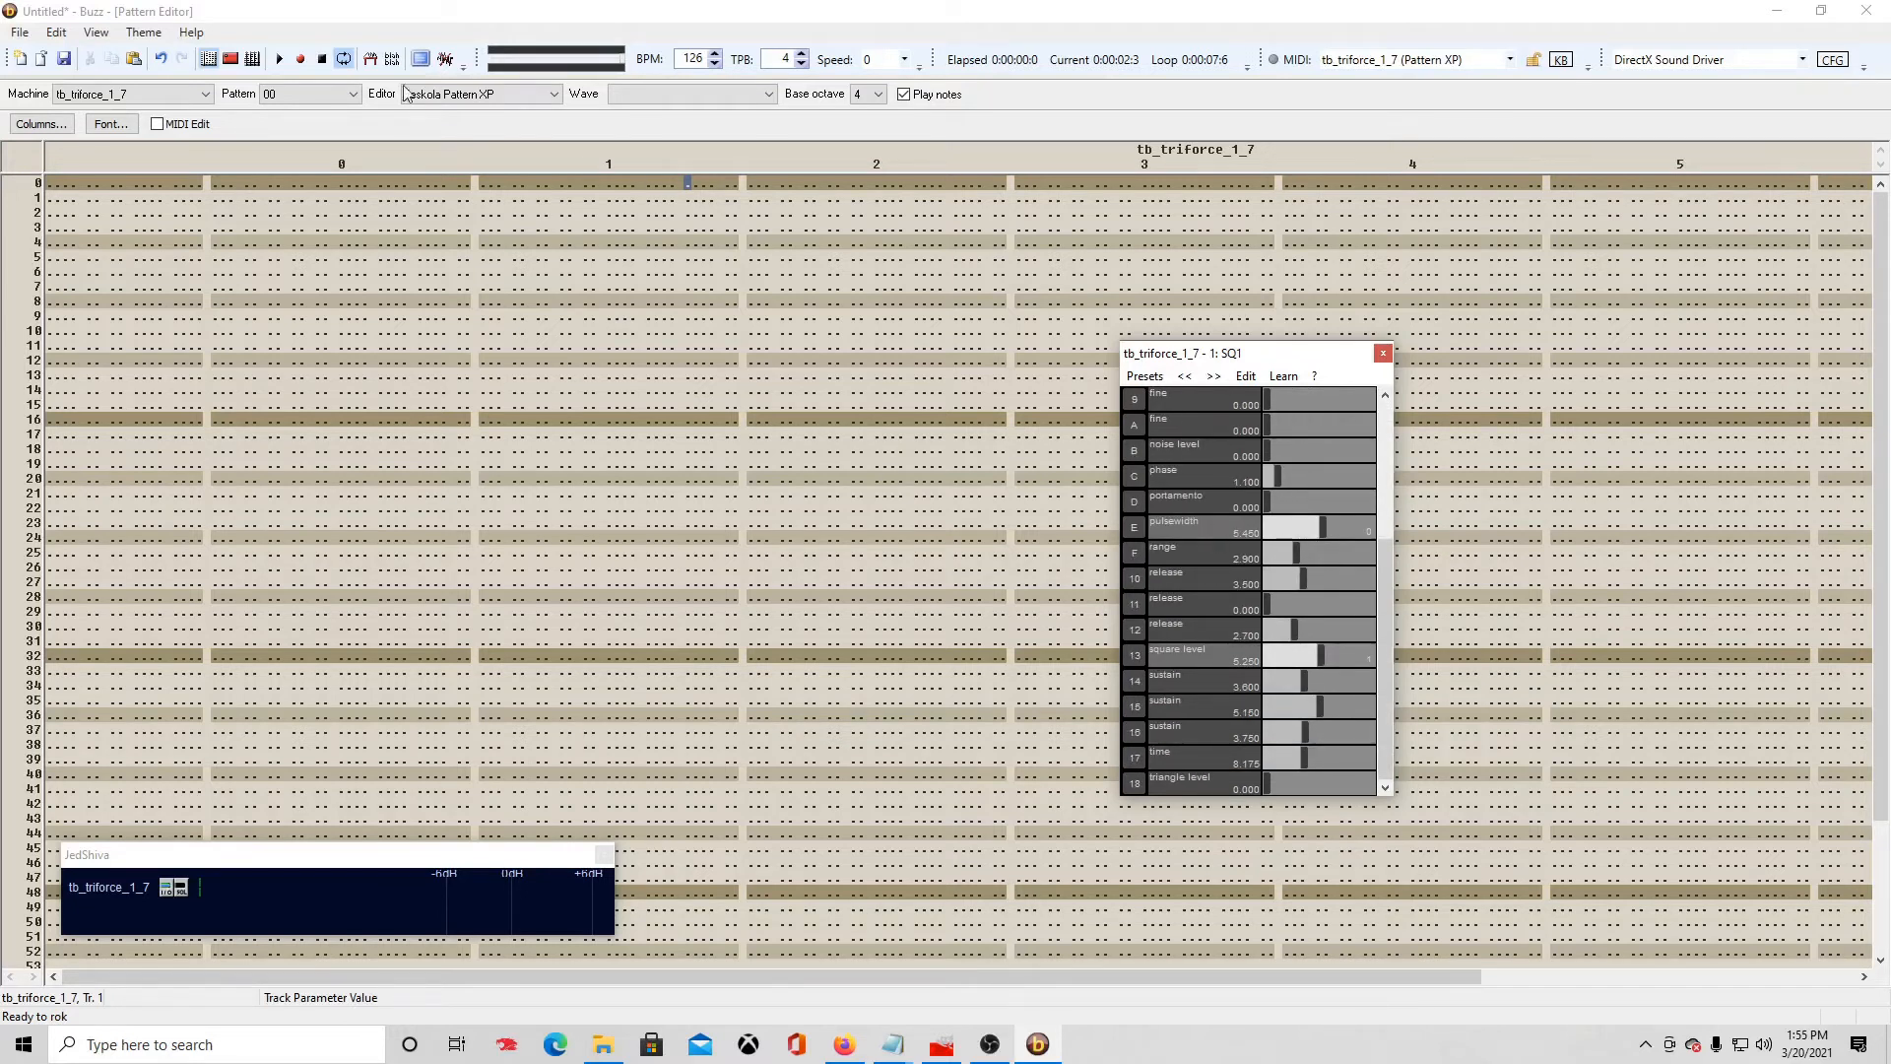
# Step: Start recording, switch to the Sequence Editor, and vary the pulsewidth slider before touching the range parameter
pyautogui.click(301, 61)
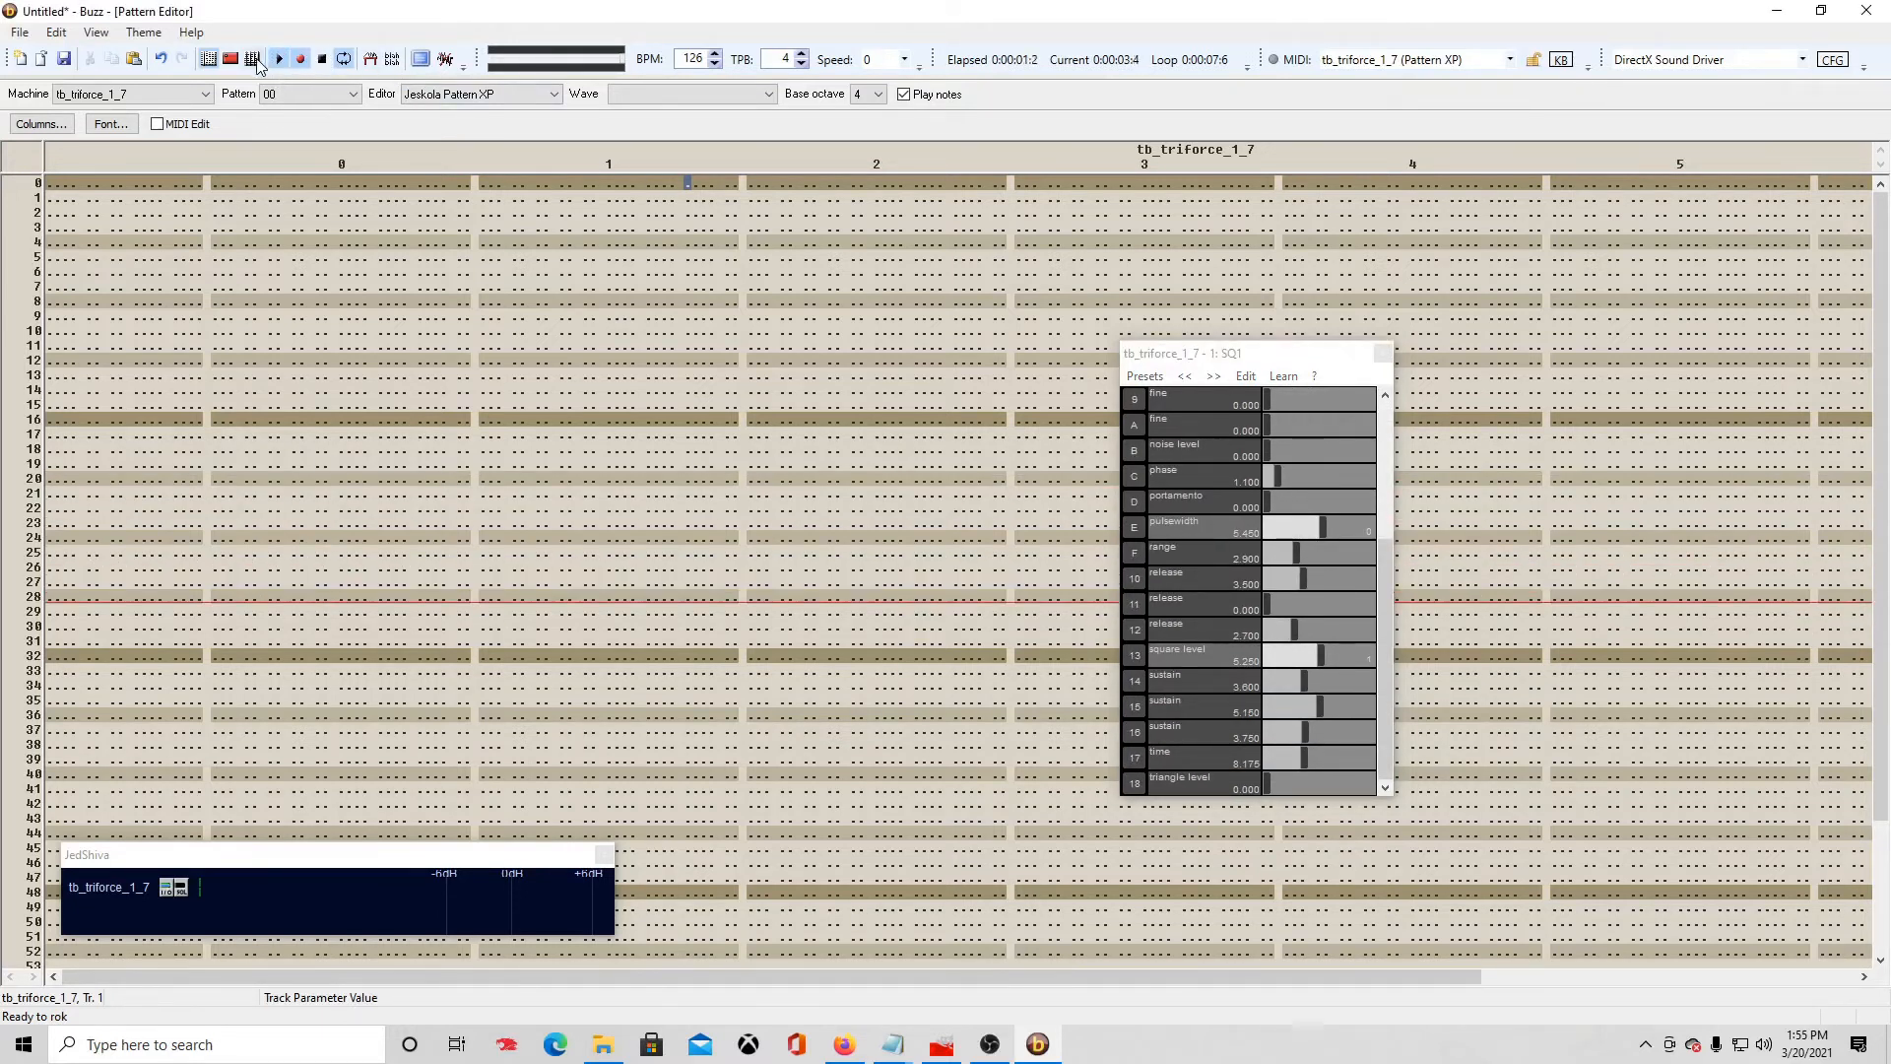
pyautogui.click(252, 59)
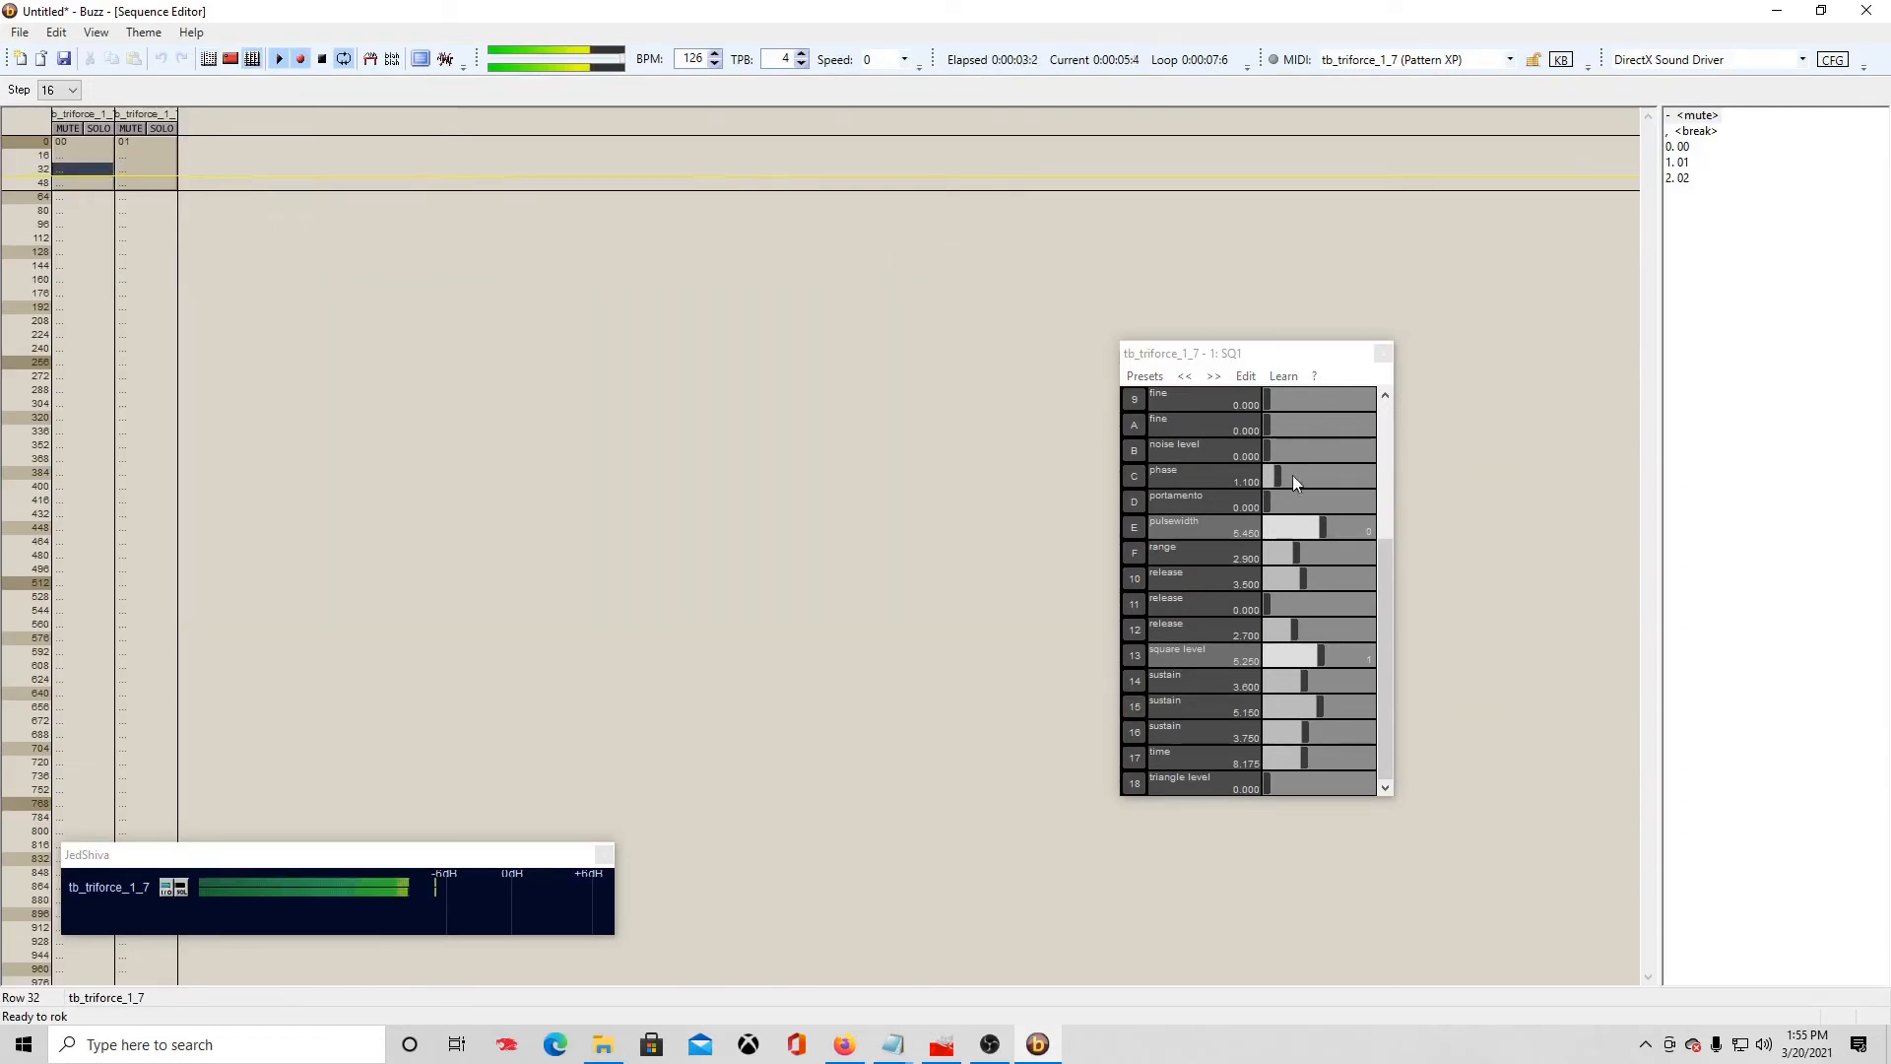
pyautogui.click(1322, 529)
pyautogui.moveTo(1322, 529)
pyautogui.mouseDown()
pyautogui.moveTo(1279, 524)
pyautogui.moveTo(1367, 523)
pyautogui.moveTo(1273, 536)
pyautogui.moveTo(1350, 530)
pyautogui.moveTo(1279, 540)
pyautogui.moveTo(1340, 546)
pyautogui.moveTo(1320, 552)
pyautogui.moveTo(1298, 546)
pyautogui.moveTo(1312, 523)
pyautogui.moveTo(1341, 525)
pyautogui.moveTo(1288, 532)
pyautogui.moveTo(1361, 519)
pyautogui.moveTo(1281, 532)
pyautogui.moveTo(1336, 524)
pyautogui.moveTo(1297, 530)
pyautogui.mouseUp()
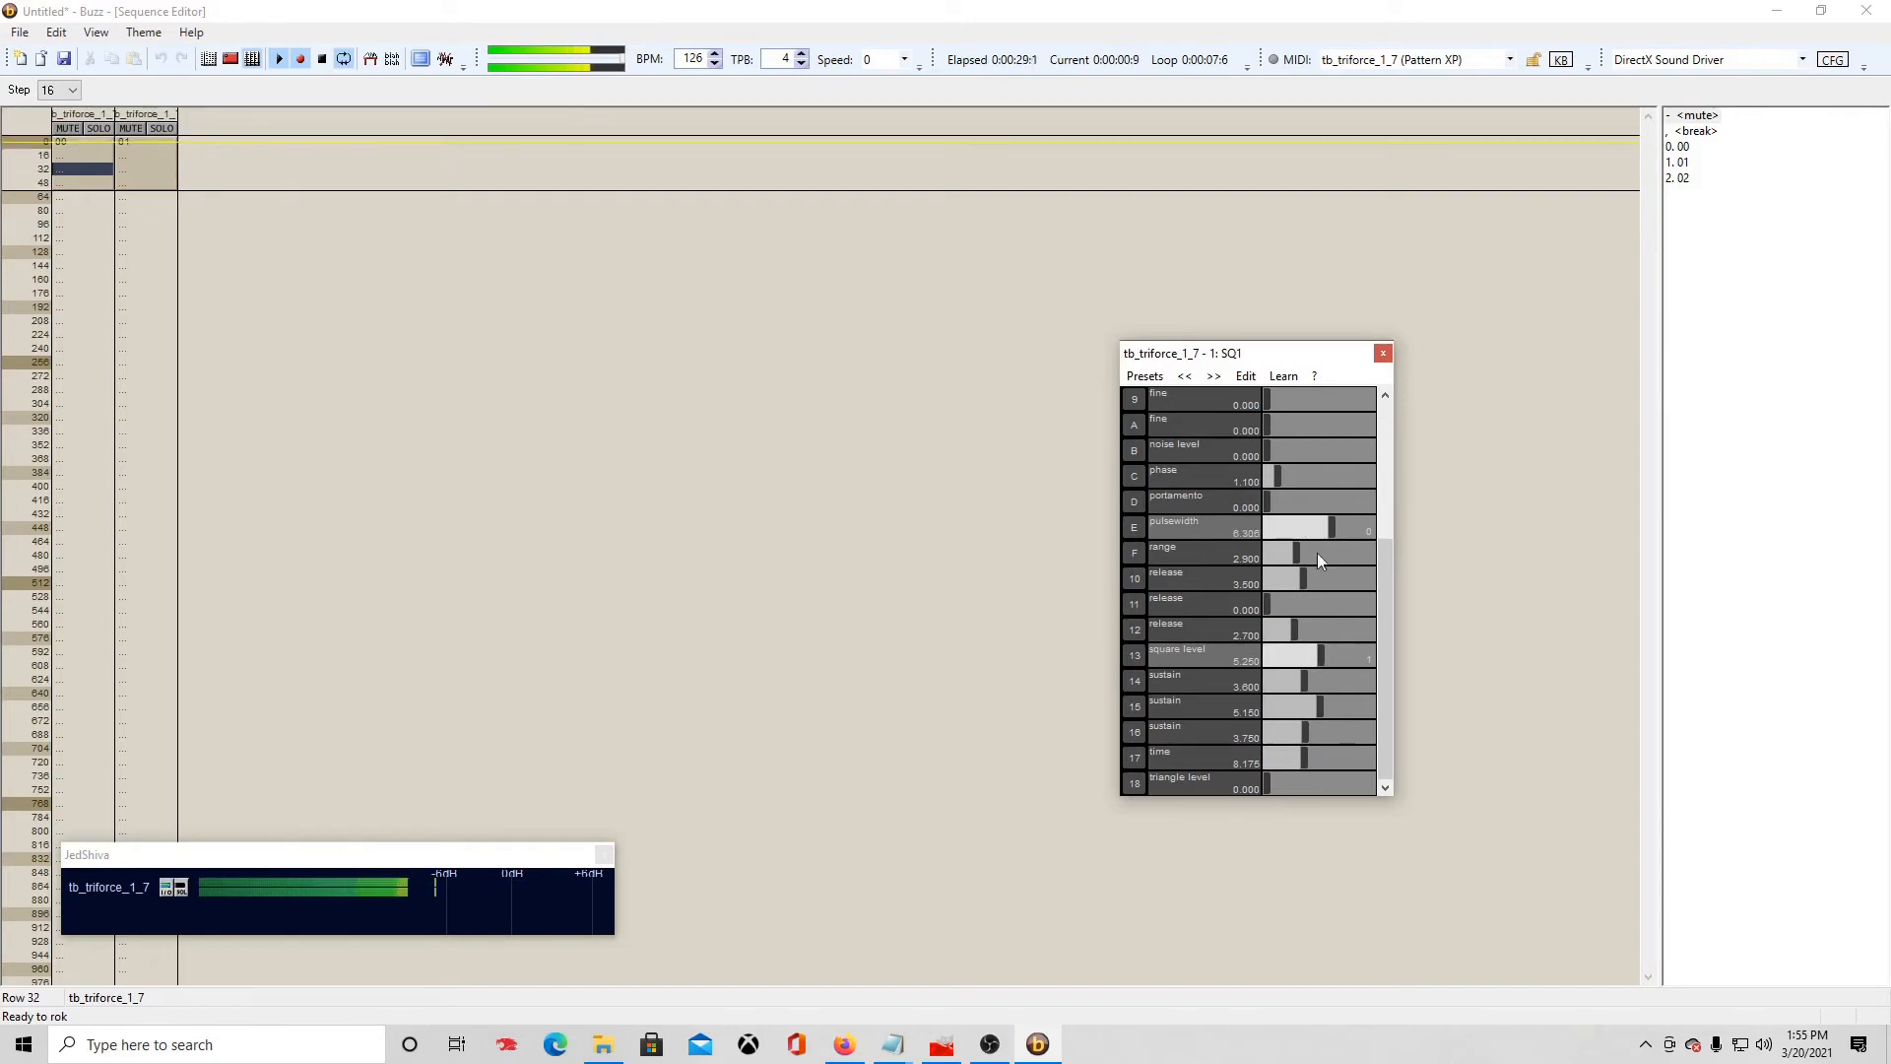
pyautogui.click(1250, 548)
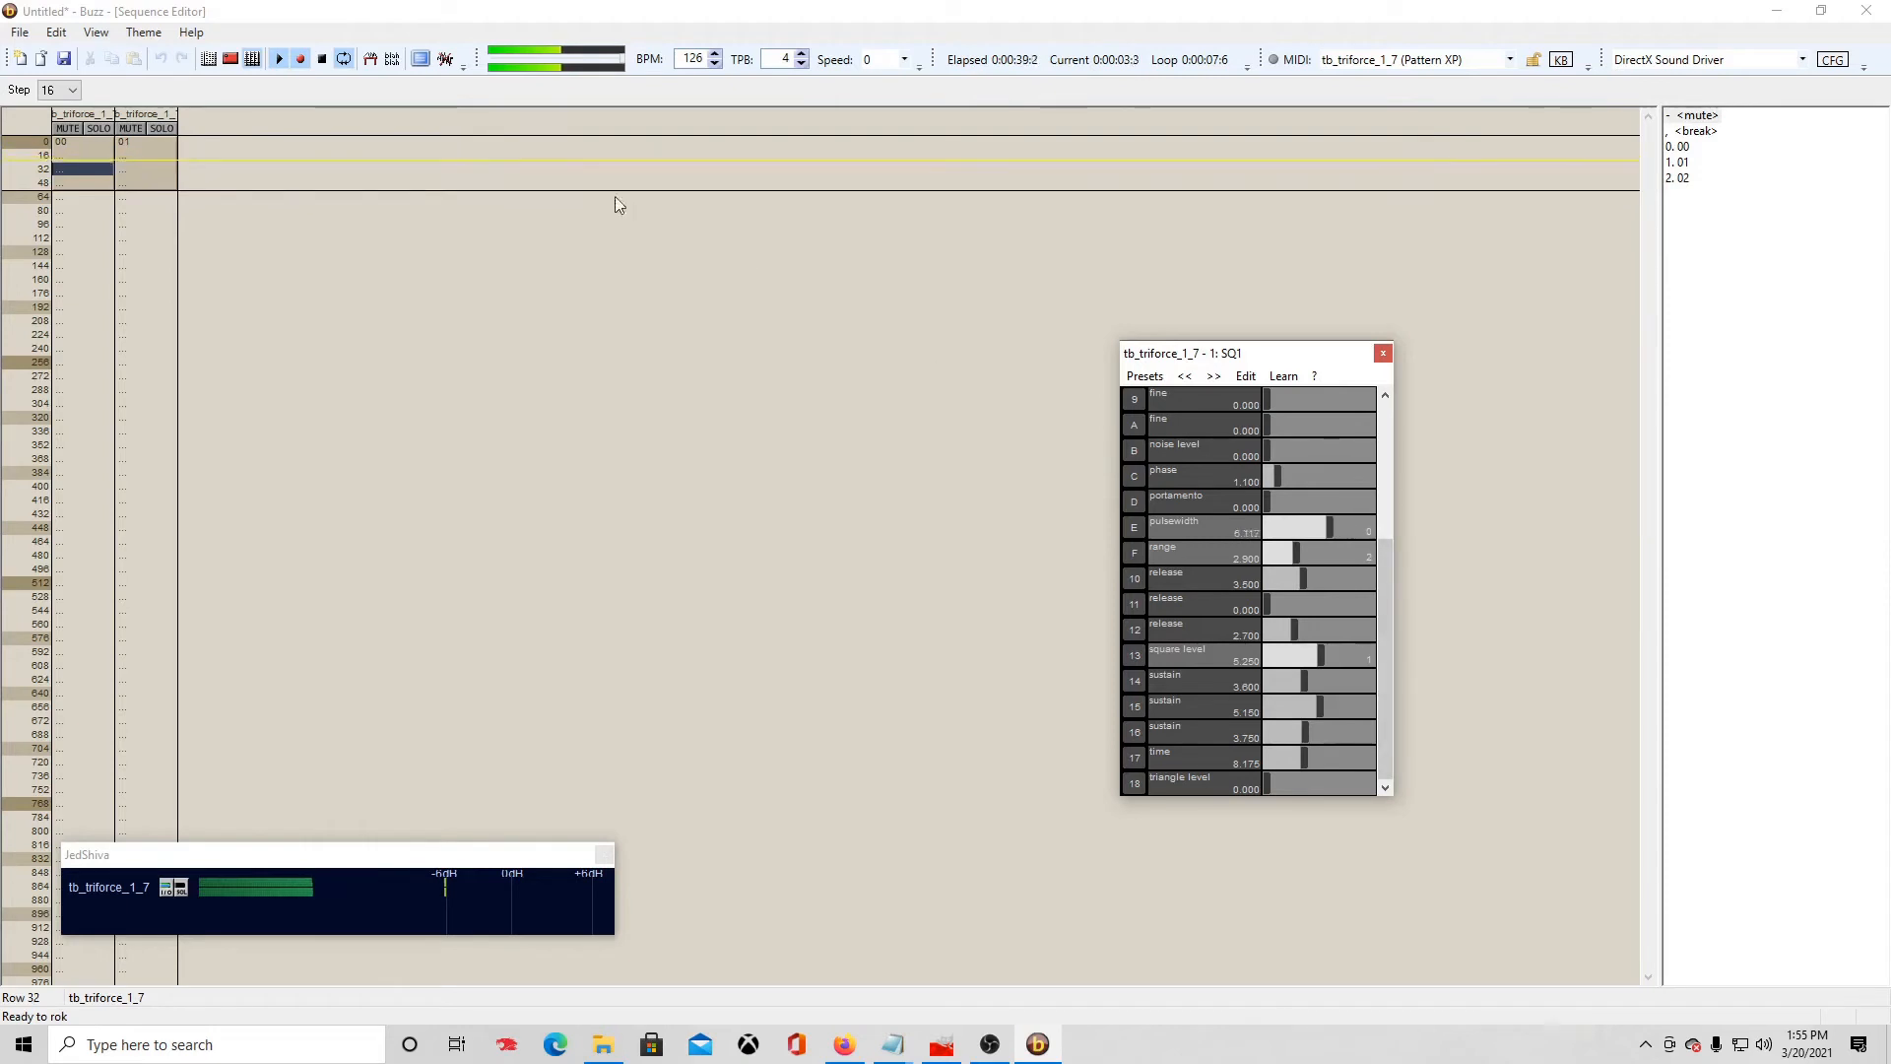
# Step: Stop the recording and return the synth window to its graphical knob interface after checking the learned parameters
pyautogui.click(321, 61)
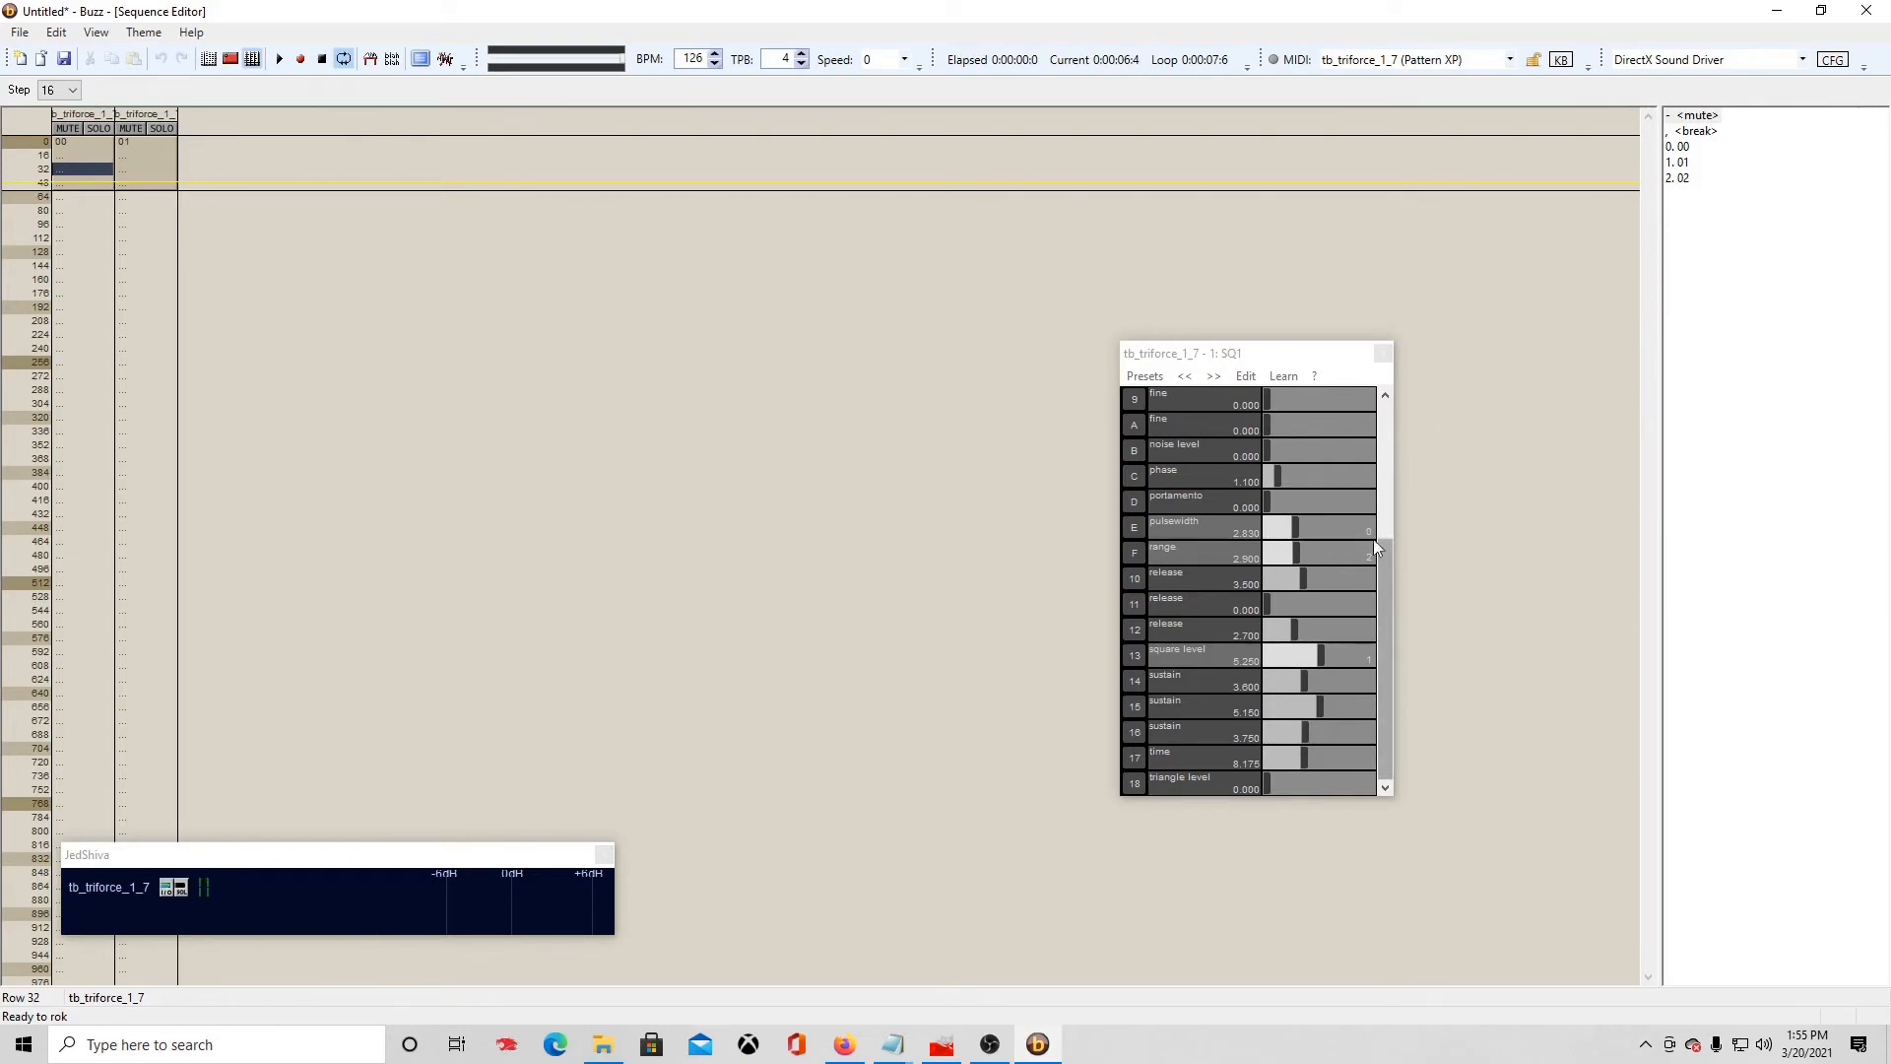
pyautogui.click(1247, 376)
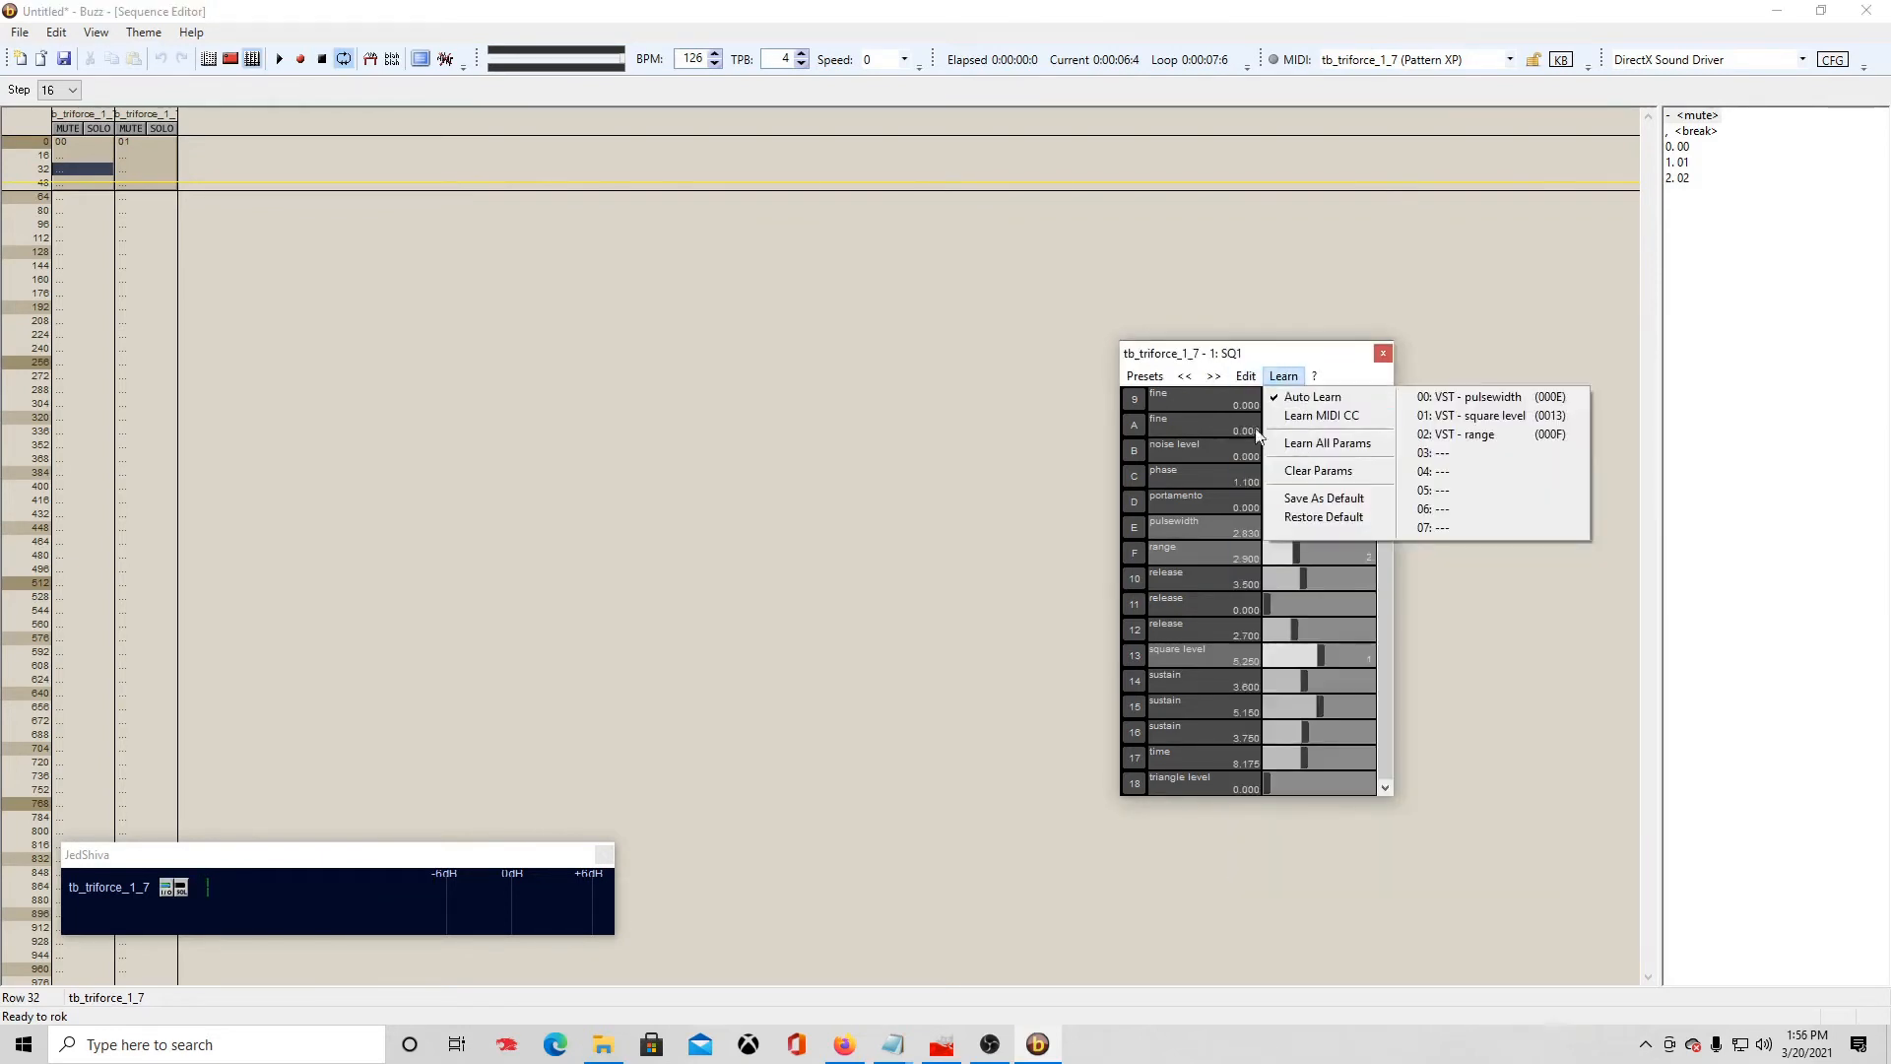
pyautogui.click(1275, 451)
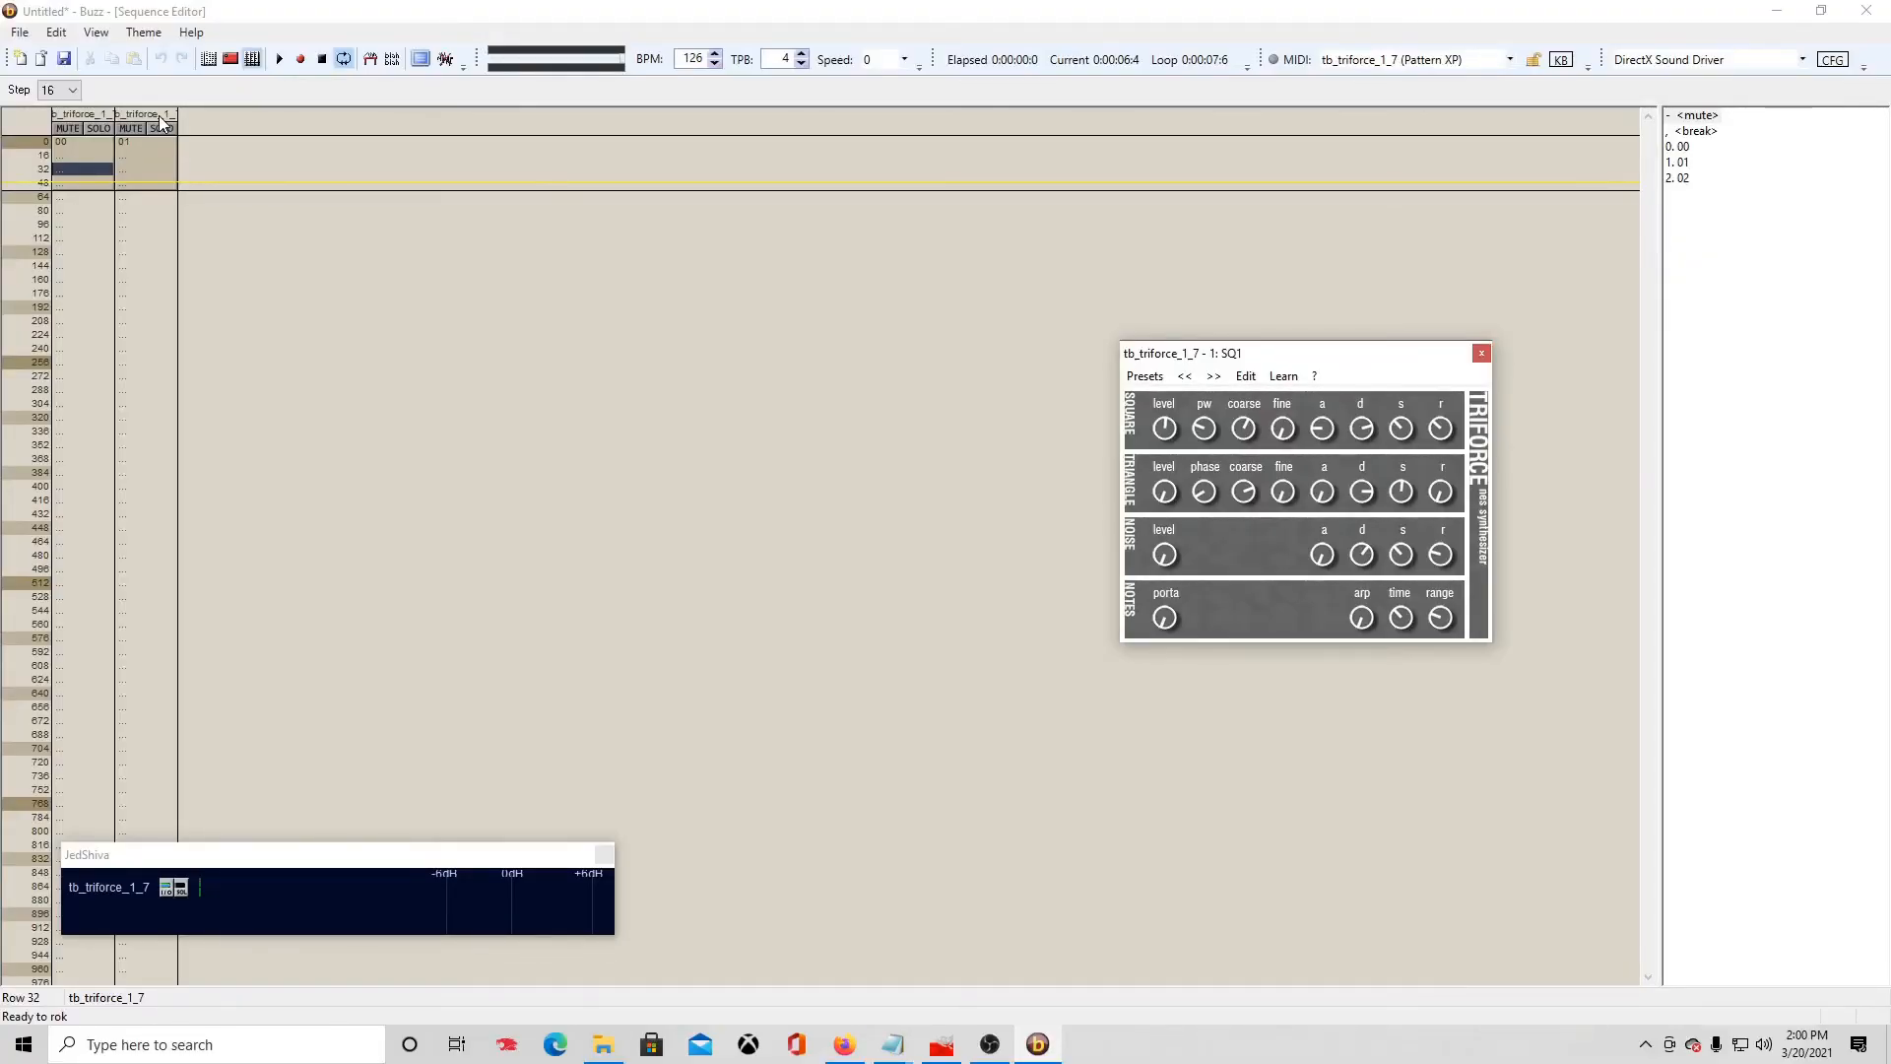
# Step: Place pattern 02 at row 0 of the first sequence track, open it for checking, and return to the Sequence Editor
pyautogui.click(78, 144)
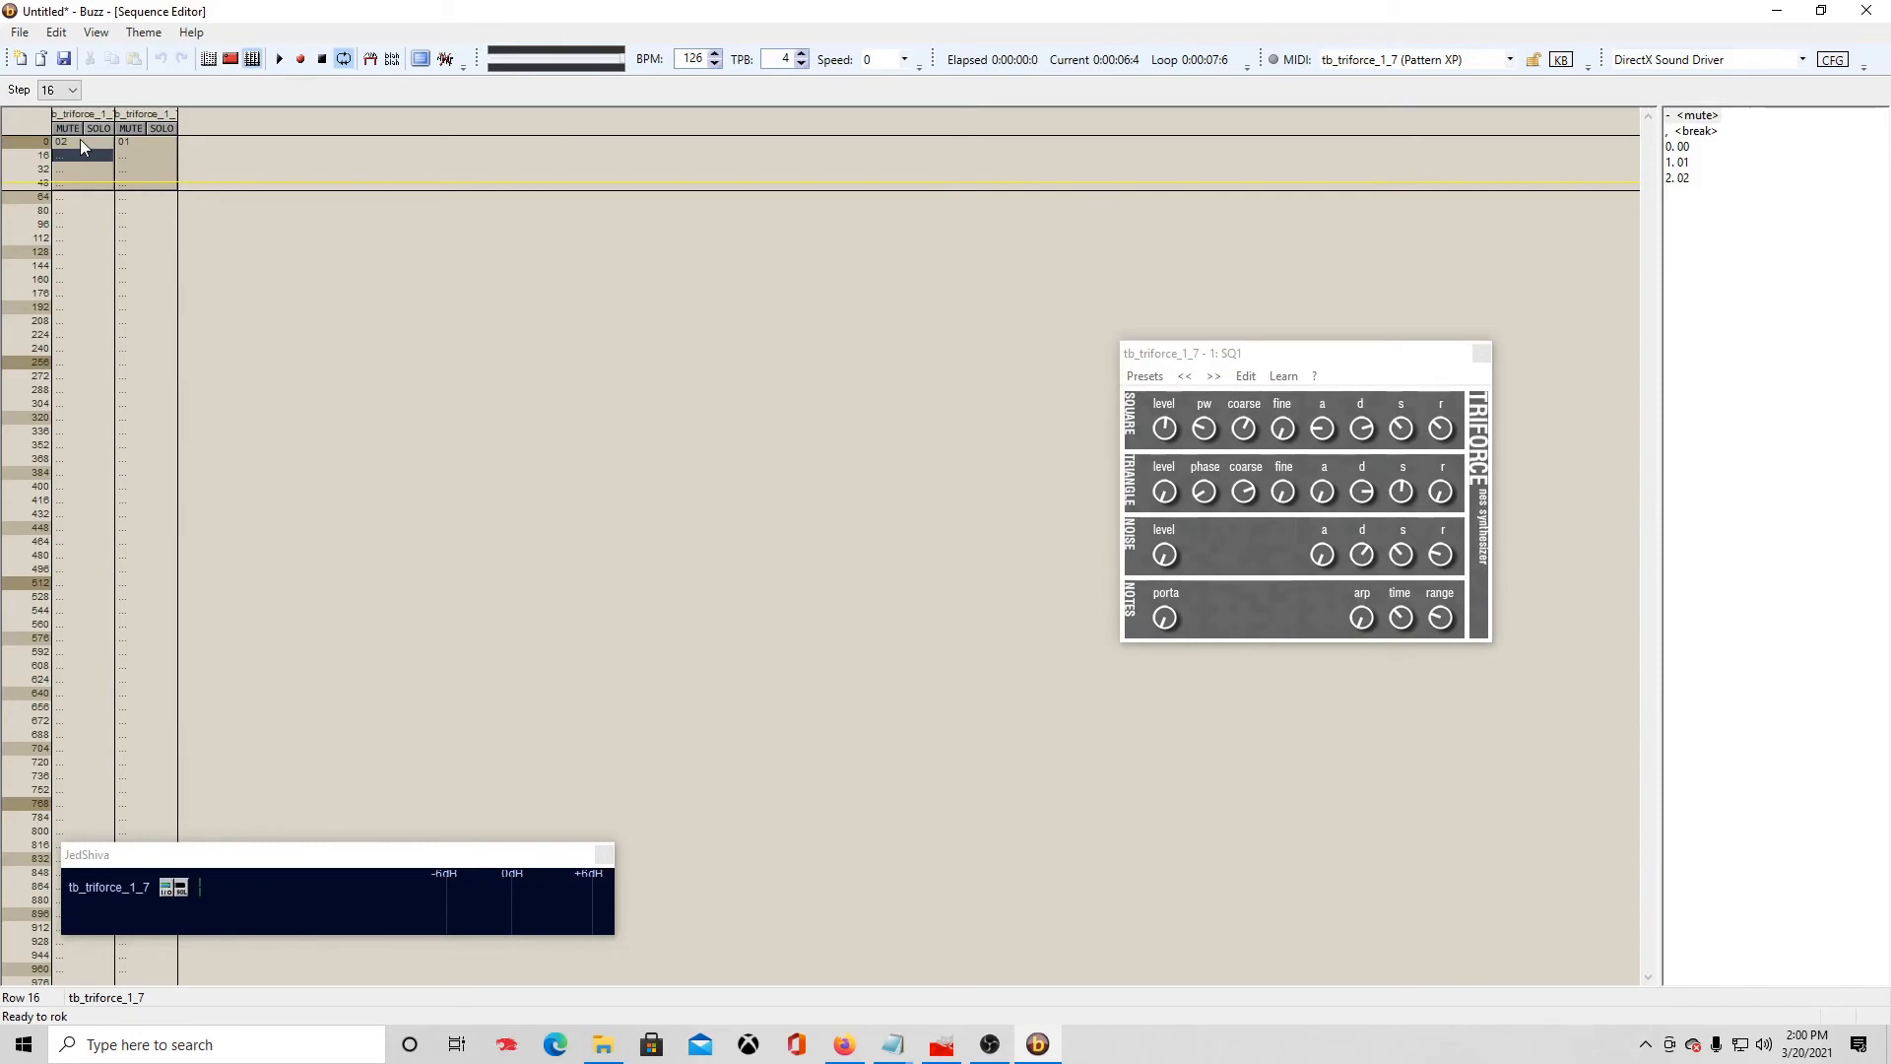
pyautogui.click(74, 142)
pyautogui.doubleClick(74, 143)
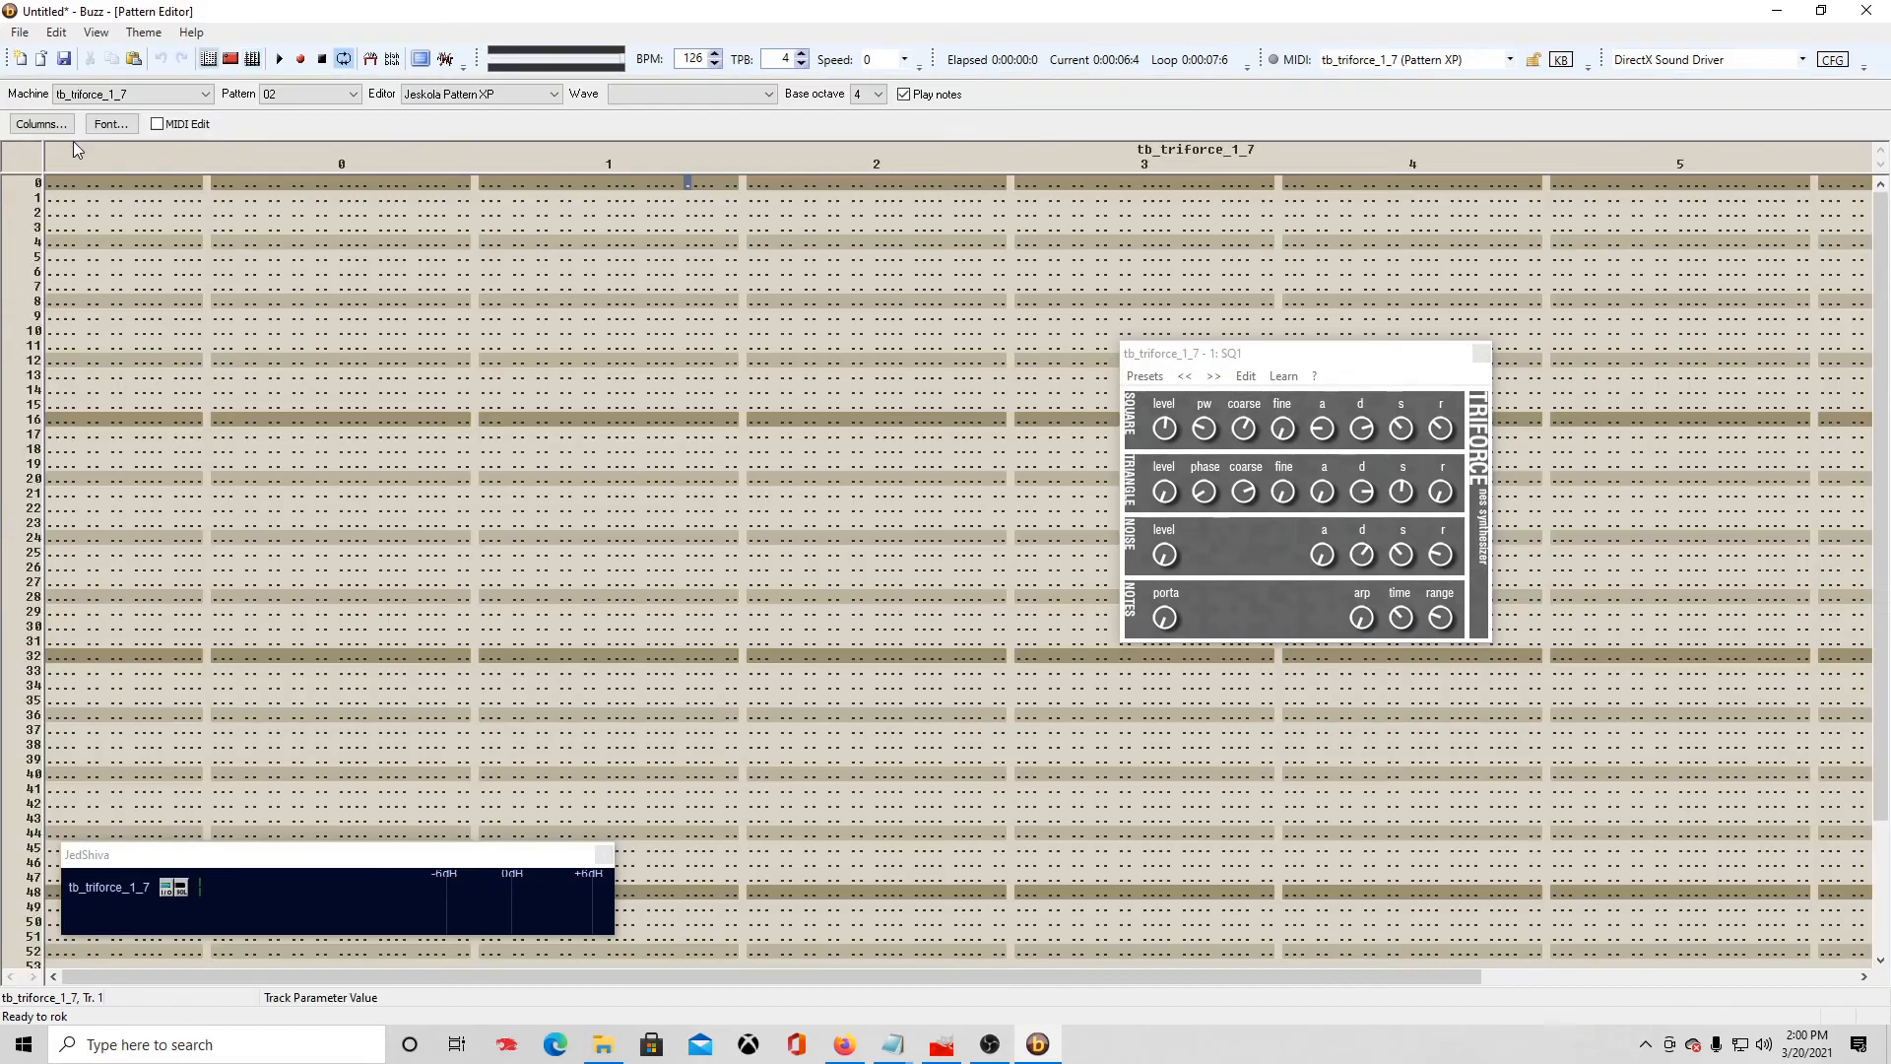
pyautogui.click(252, 60)
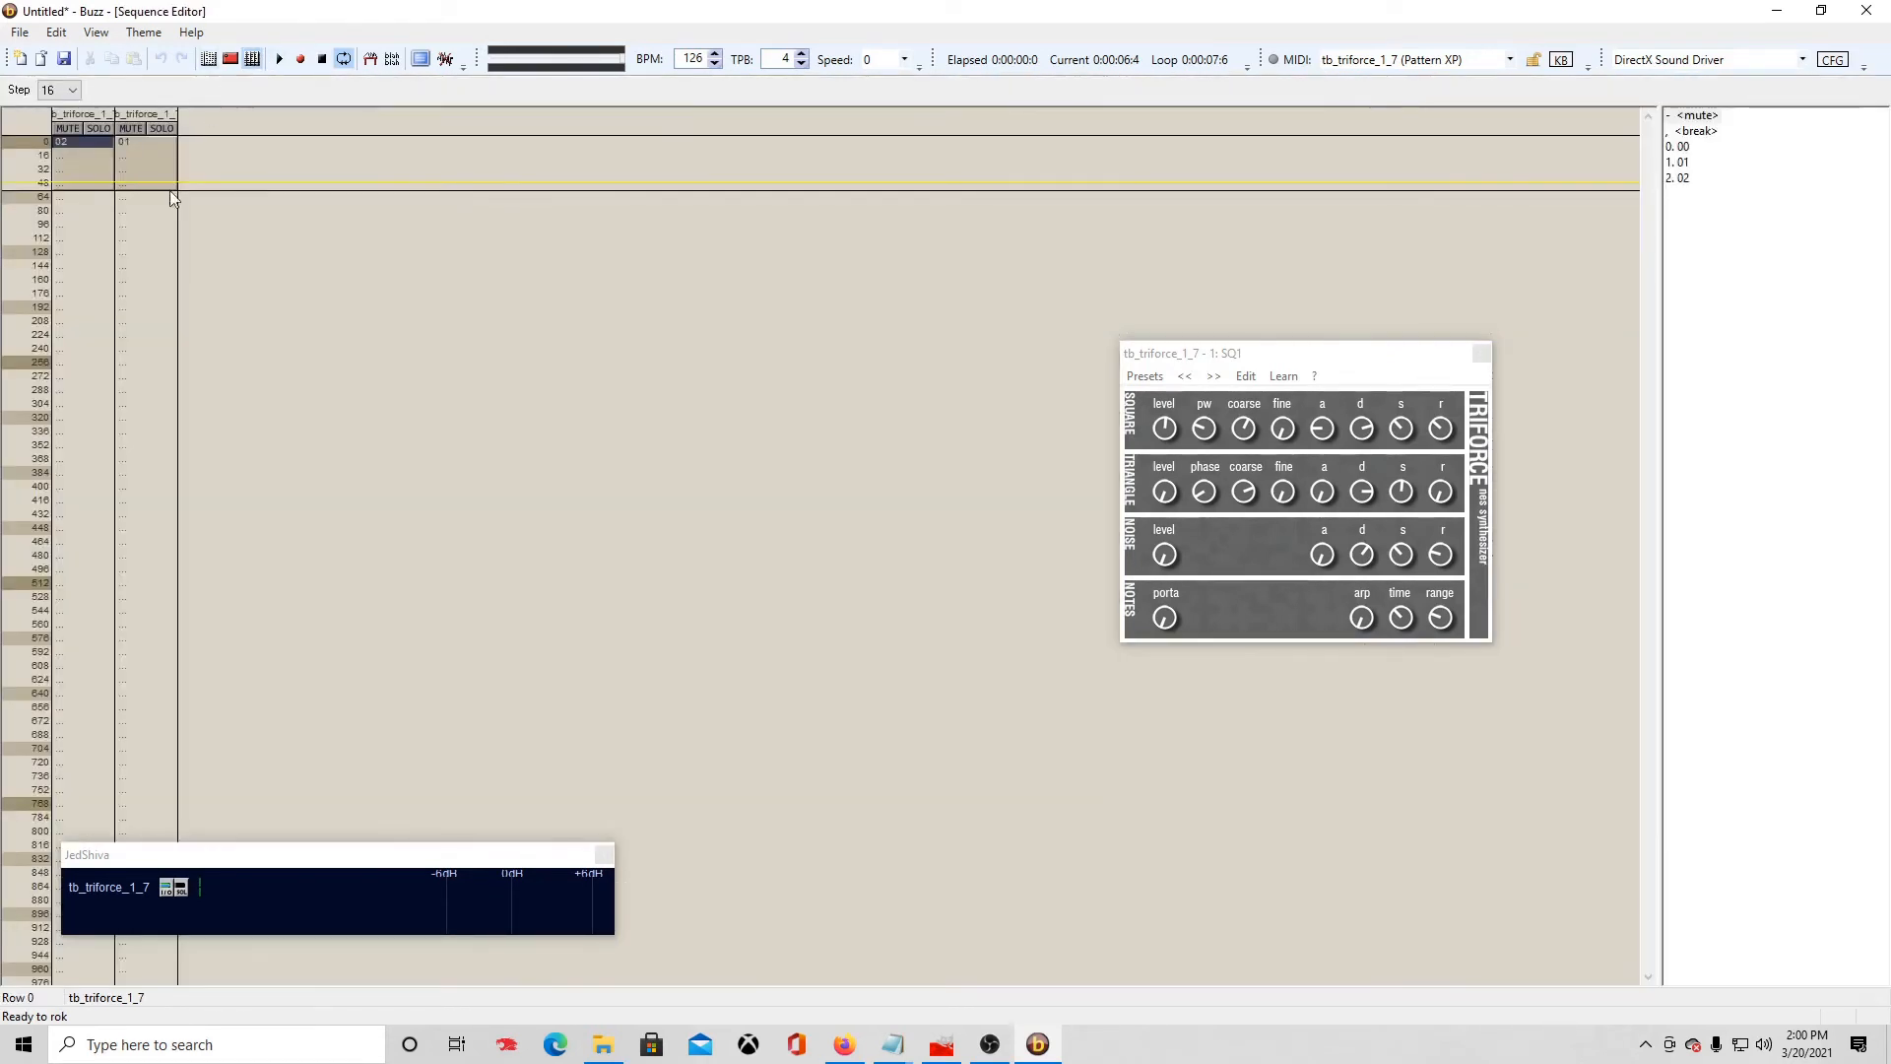
# Step: Place pattern 00 at row 0 of the second sequence track and pattern 02 at row 0 of the first
pyautogui.click(122, 142)
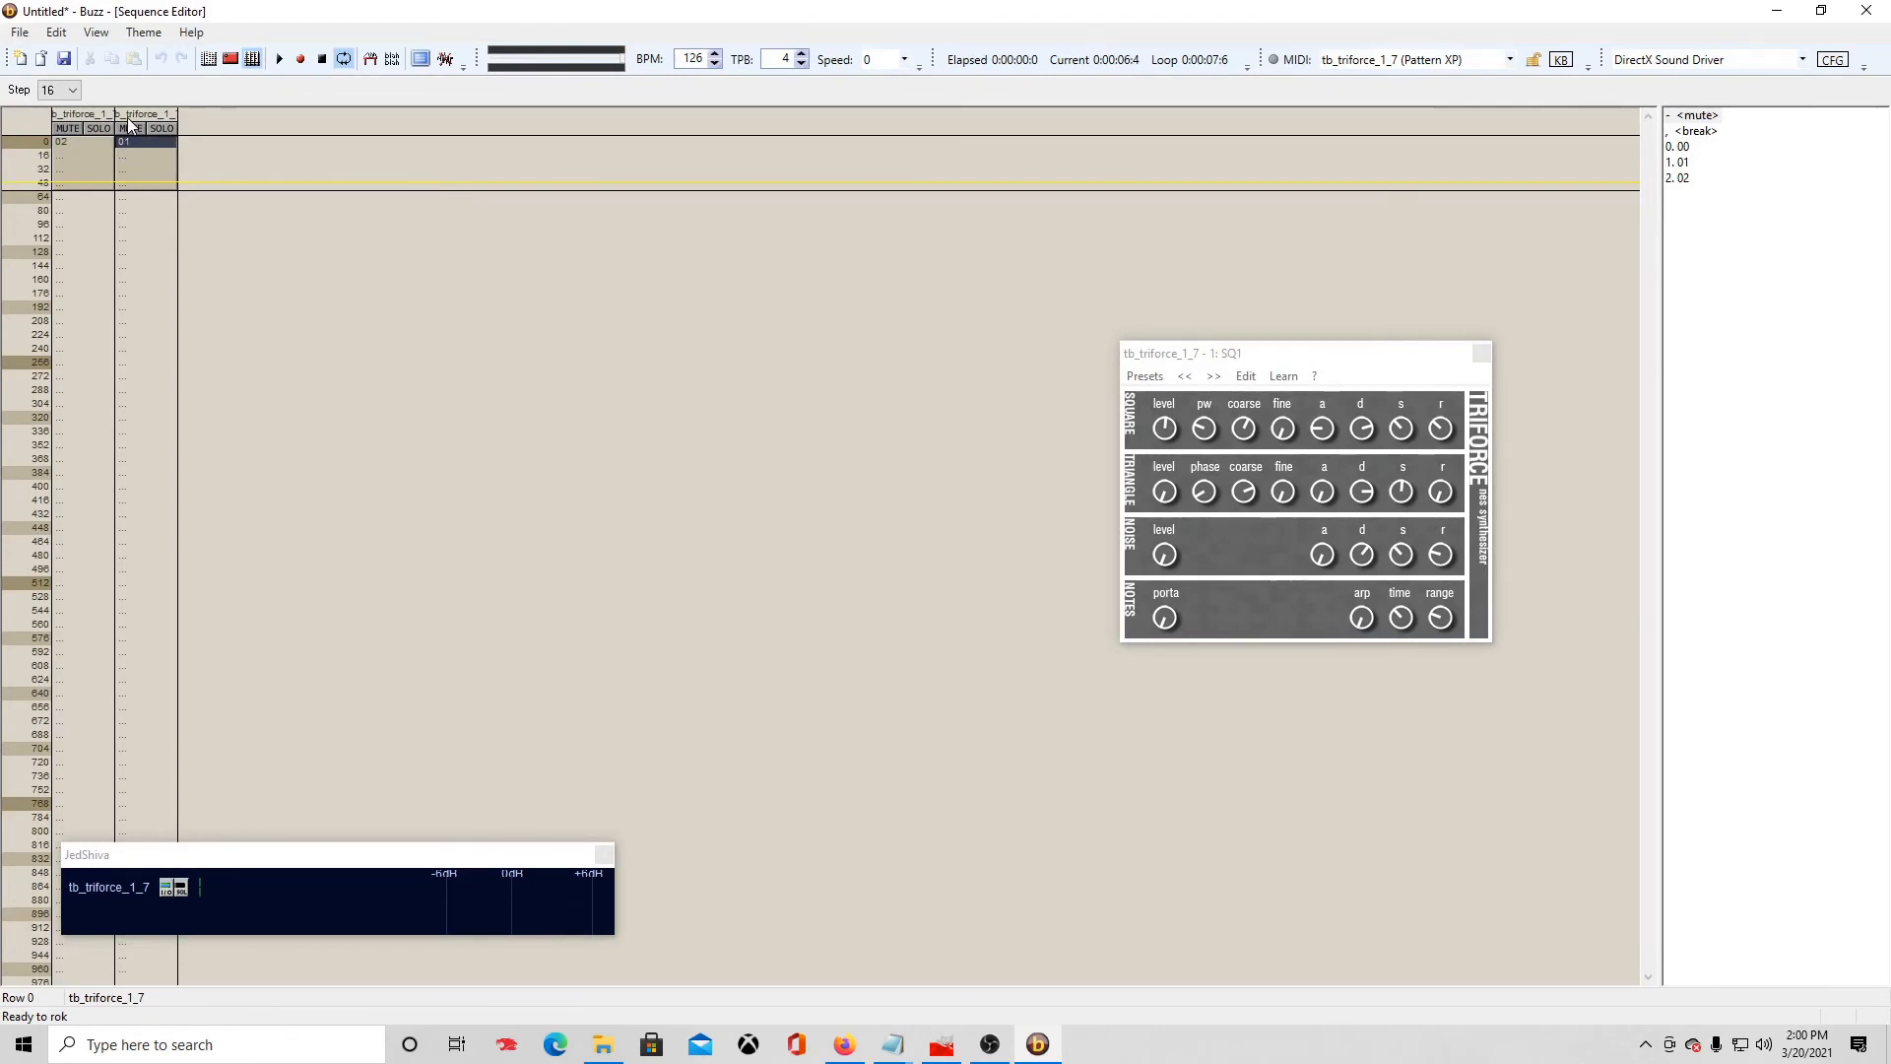
pyautogui.press('0')
pyautogui.click(61, 139)
pyautogui.press('1')
pyautogui.press('F5')
pyautogui.click(61, 139)
pyautogui.press('2')
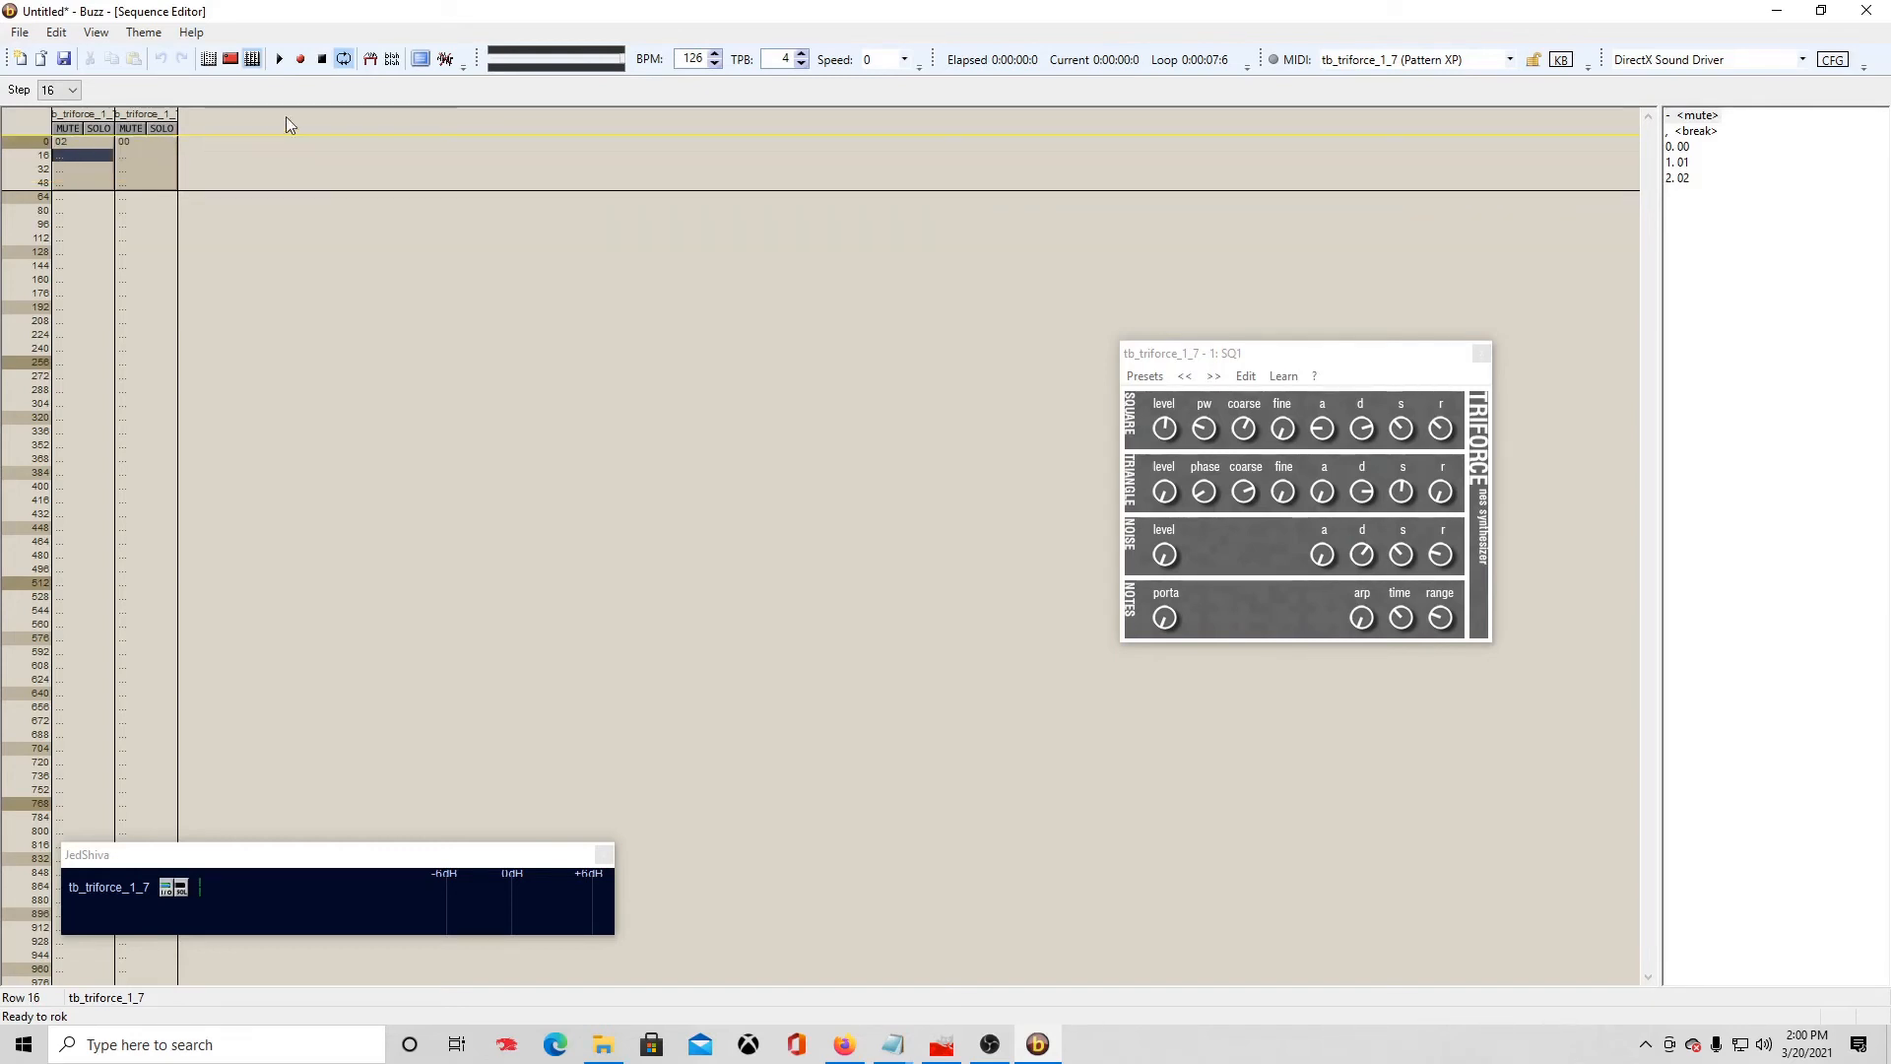
# Step: Record notes played on the MIDI keyboard, stop the recording, and open pattern 02 in the pattern editor
pyautogui.click(300, 61)
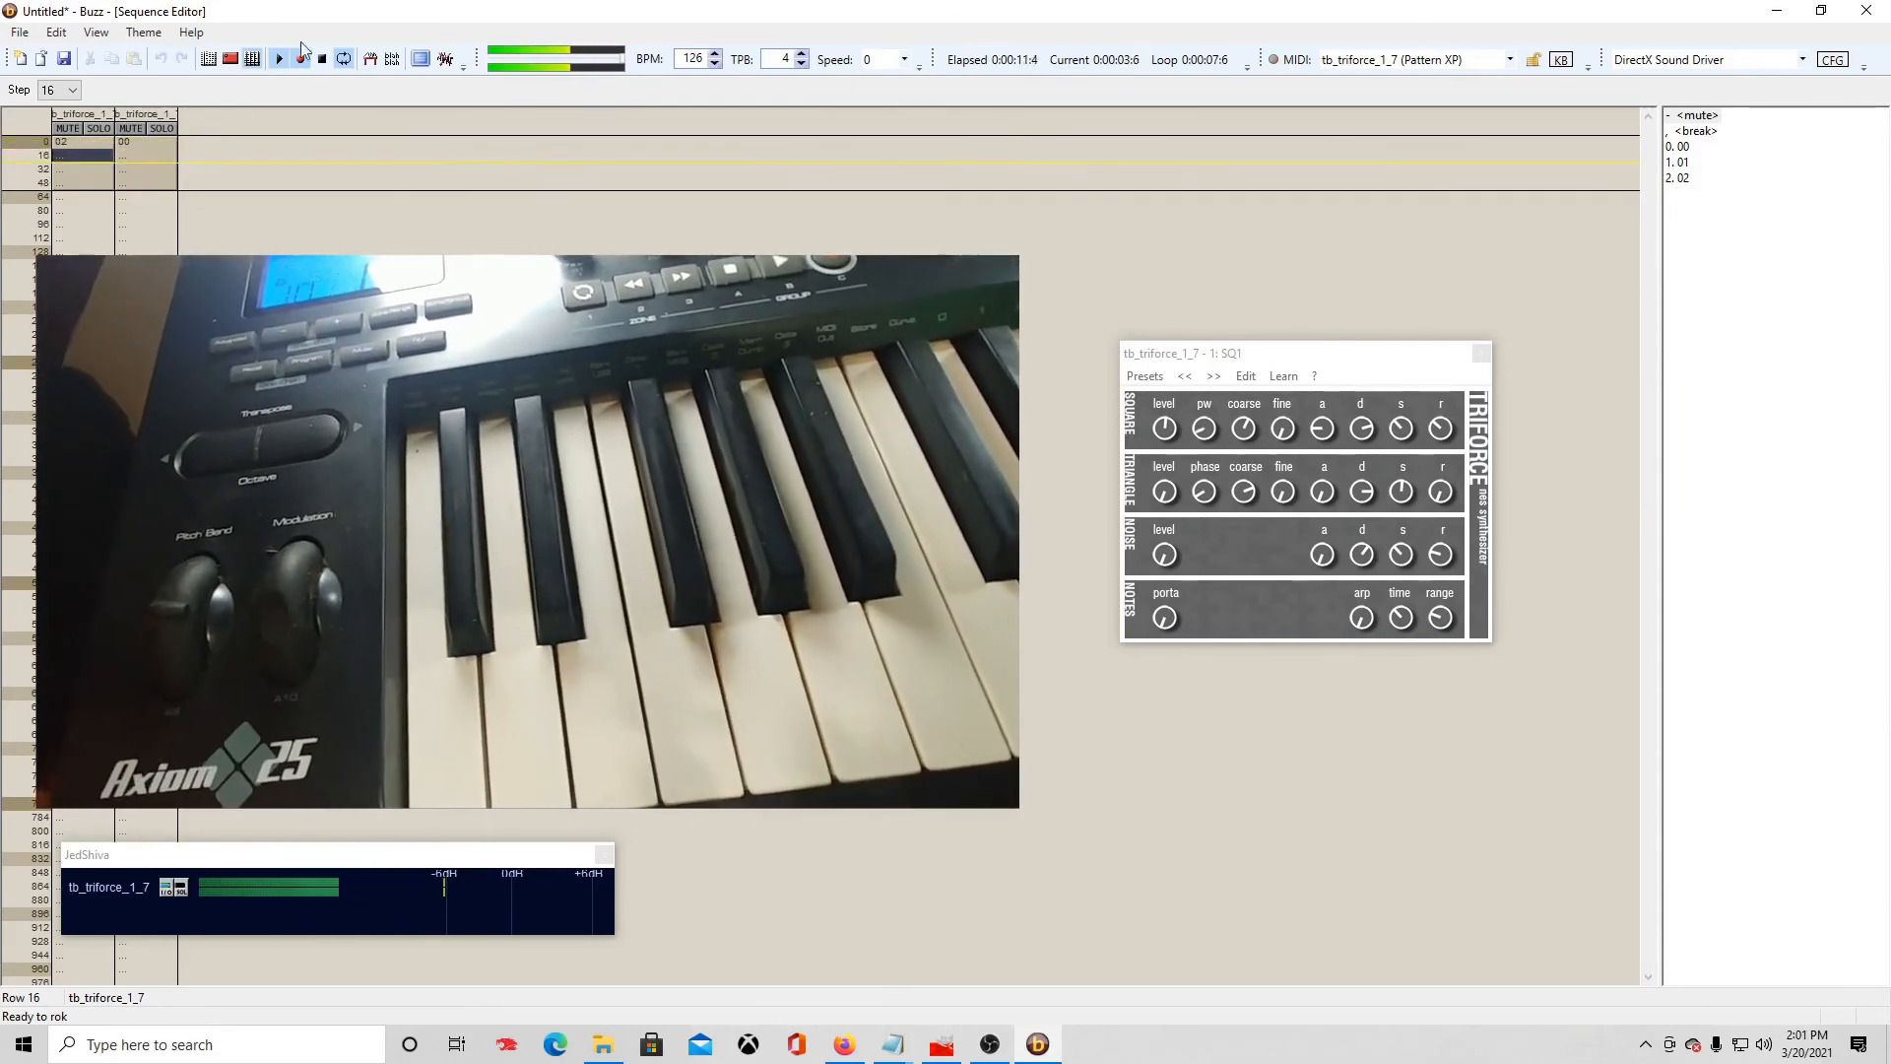
pyautogui.click(296, 59)
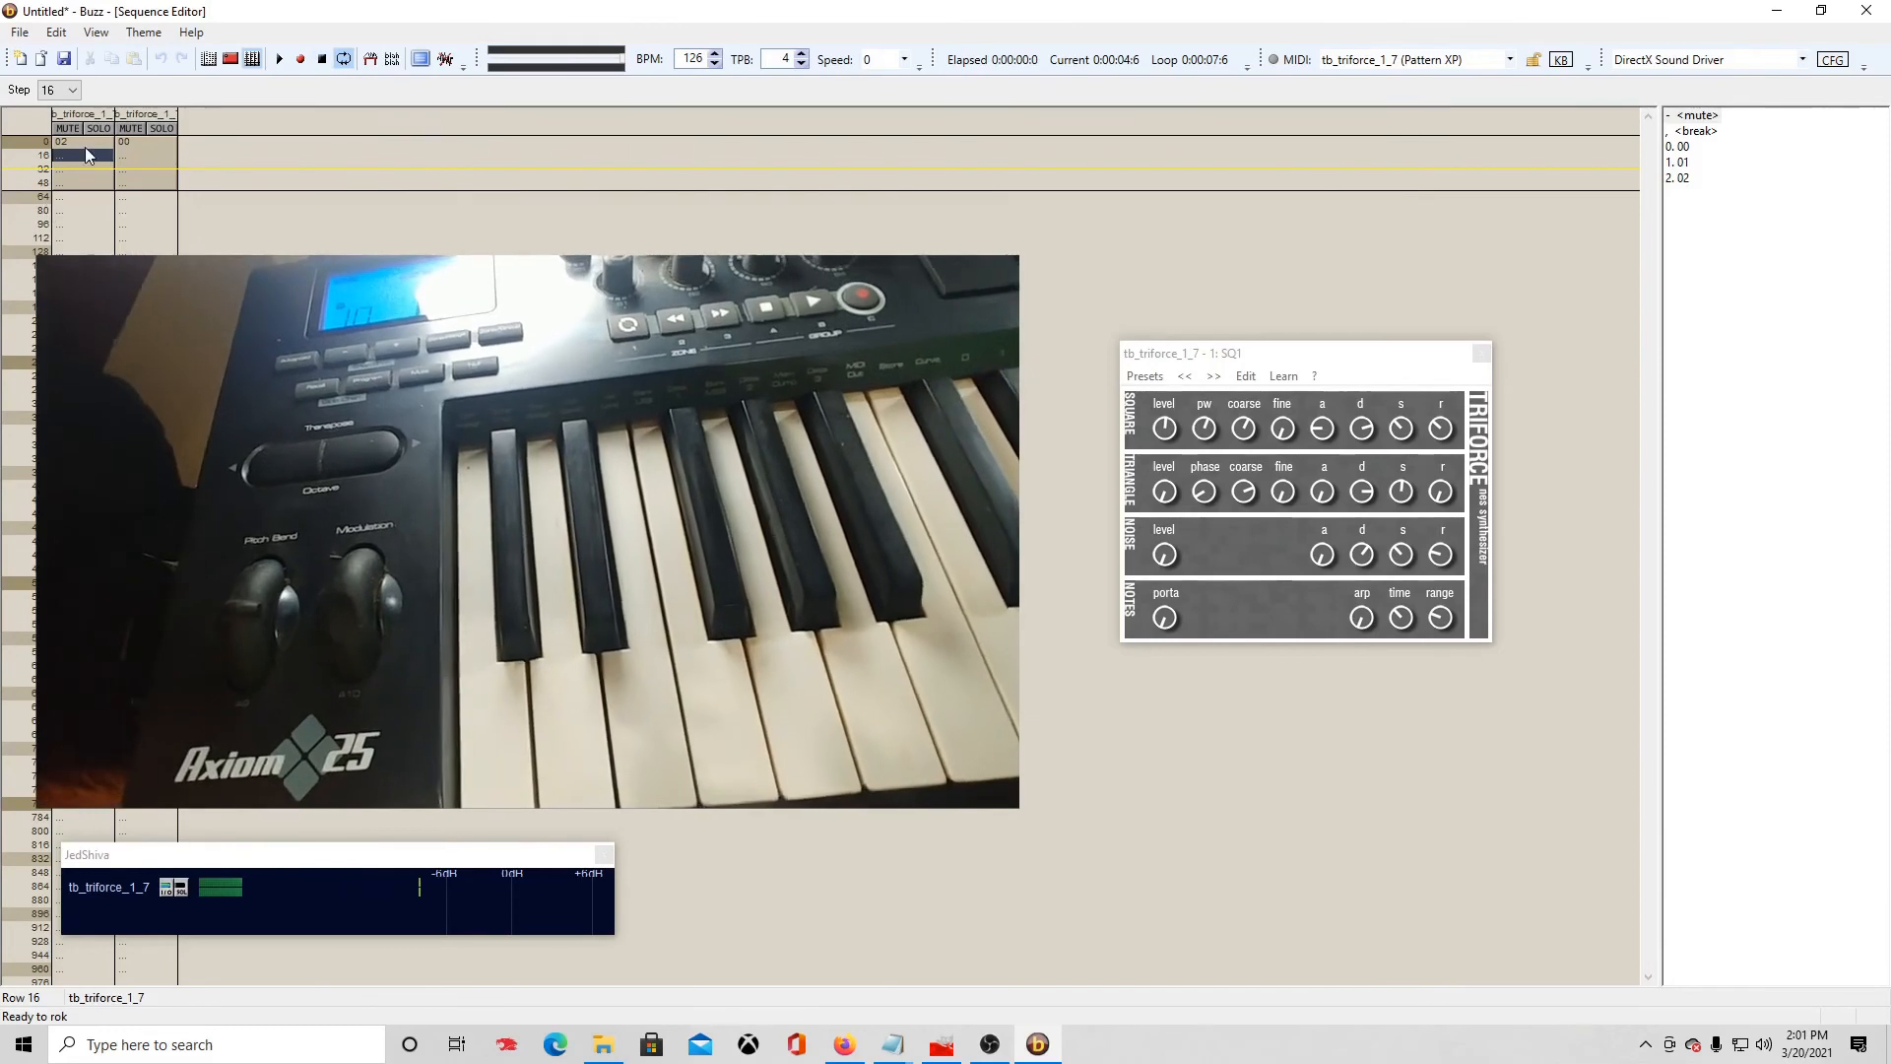
pyautogui.doubleClick(85, 146)
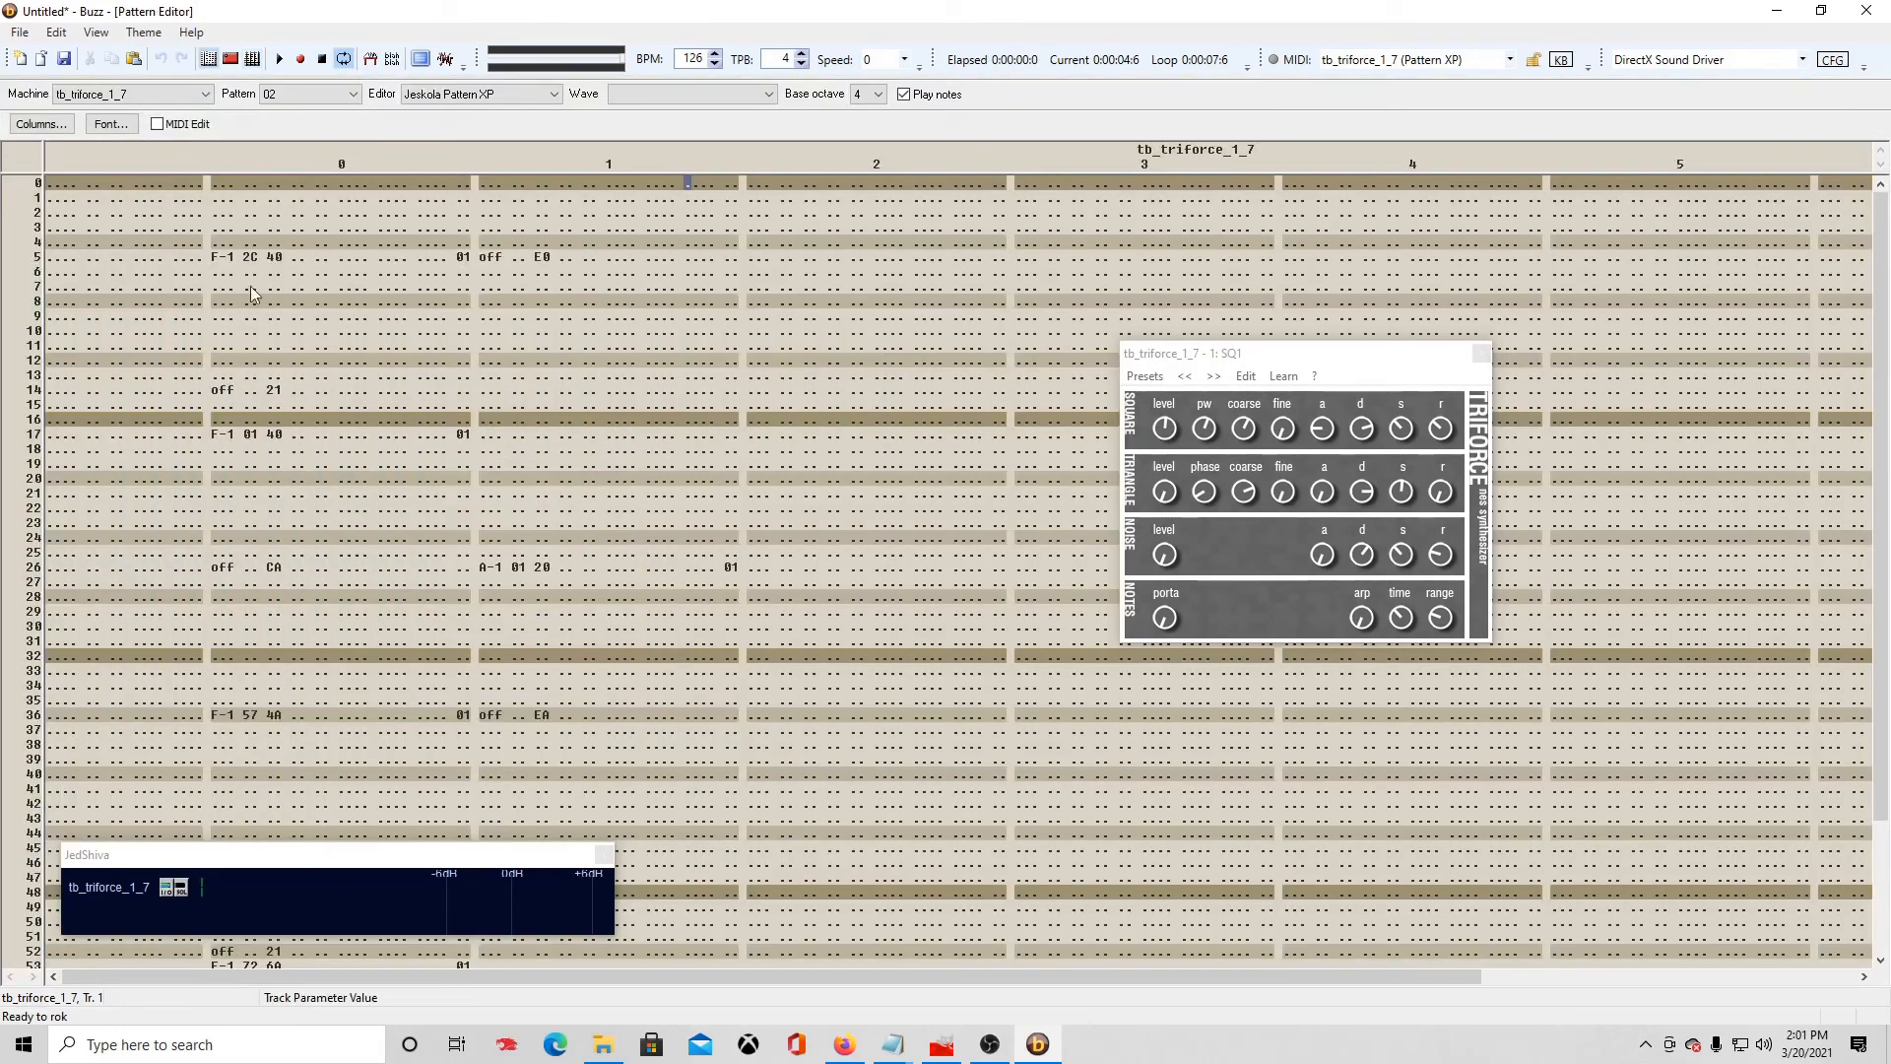
# Step: Examine the recorded F-1 entry in row 5 of track 0, column by column, including its note delay
pyautogui.click(251, 256)
pyautogui.click(280, 253)
pyautogui.click(218, 257)
pyautogui.click(232, 274)
pyautogui.click(273, 257)
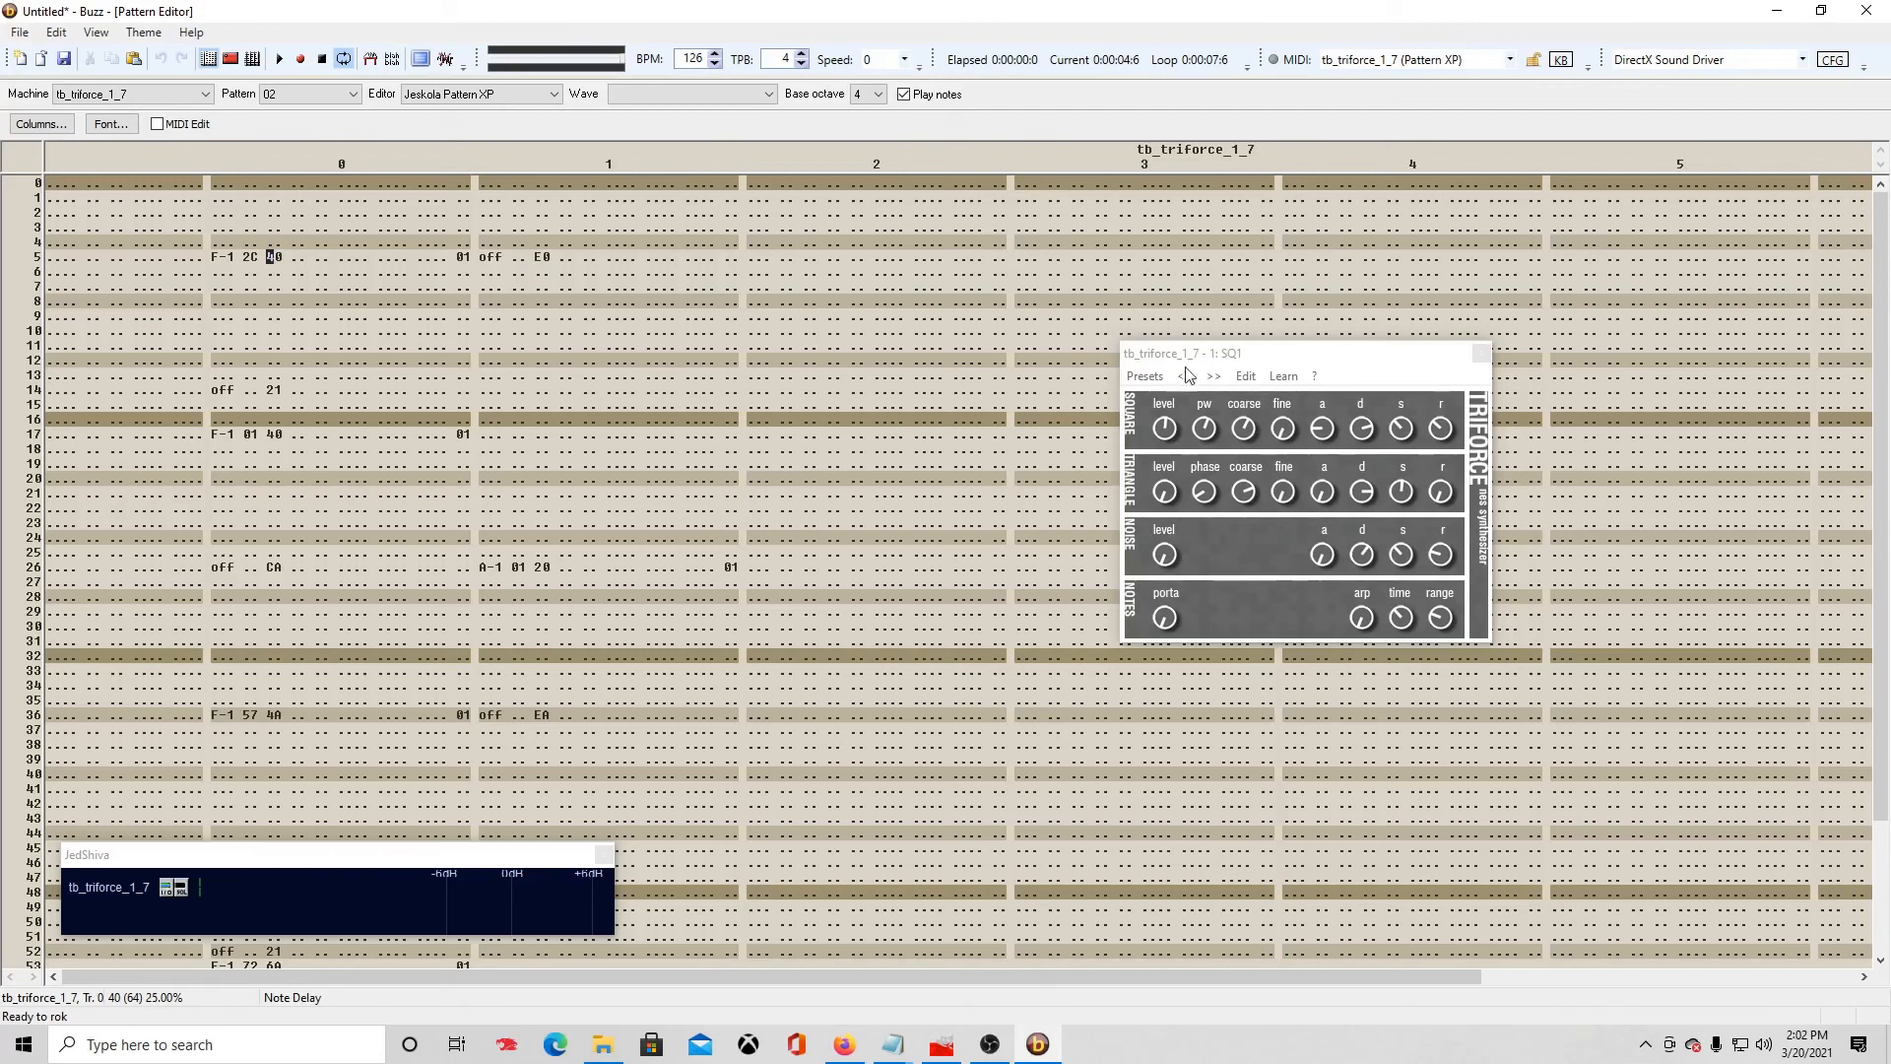
# Step: Go down the Note Delay column of track 0 to row 32
pyautogui.press('Down')
pyautogui.press('Down')
pyautogui.press('Down')
pyautogui.press('Down')
pyautogui.press('Down')
pyautogui.press('Down')
pyautogui.press('Down')
pyautogui.press('Down')
pyautogui.press('Down')
pyautogui.press('Down')
pyautogui.press('Down')
pyautogui.press('Down')
pyautogui.press('Down')
pyautogui.press('Down')
pyautogui.press('Down')
pyautogui.press('Down')
pyautogui.press('Down')
pyautogui.press('Down')
pyautogui.press('Down')
pyautogui.press('Down')
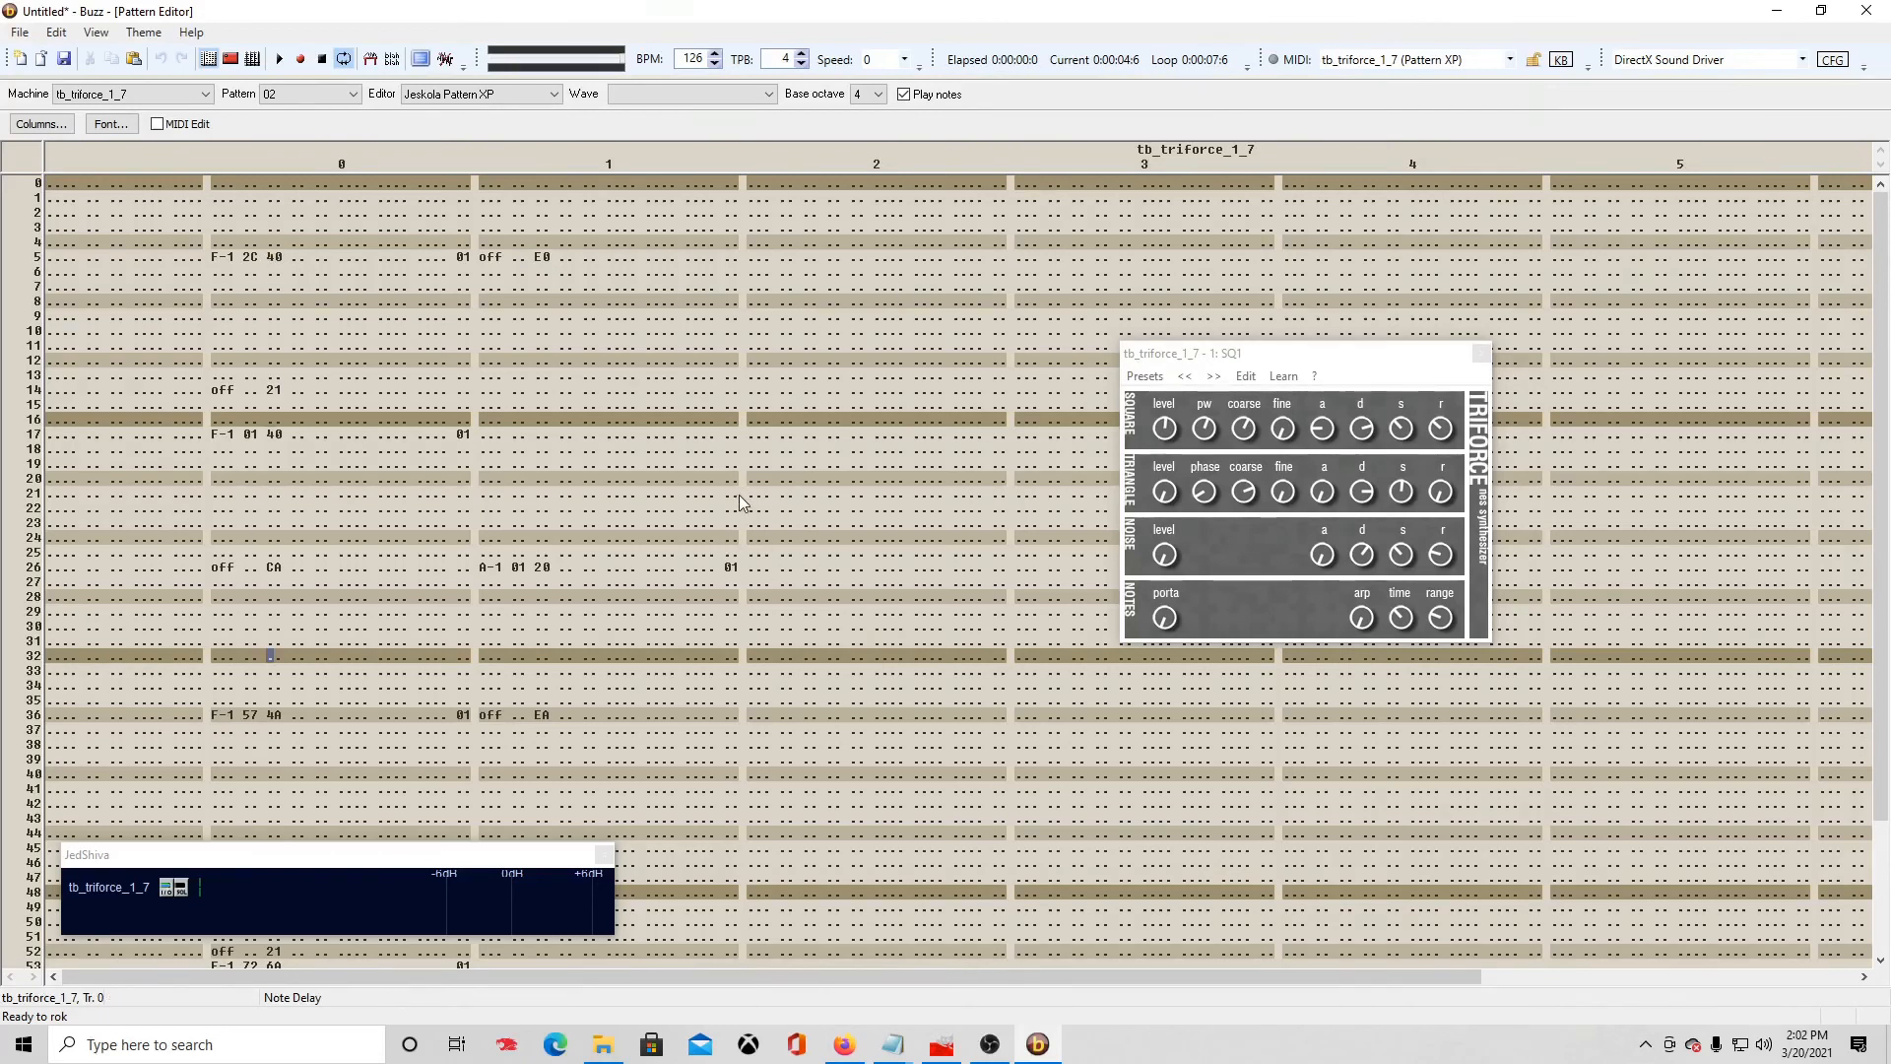